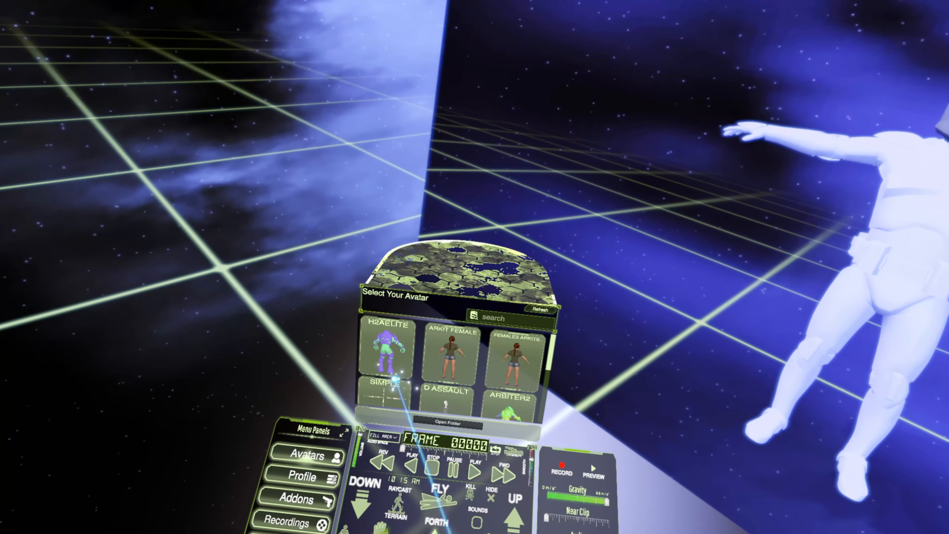
Choose the SIMPLE avatar from the avatar library and activate it
drag(395, 379, 470, 322)
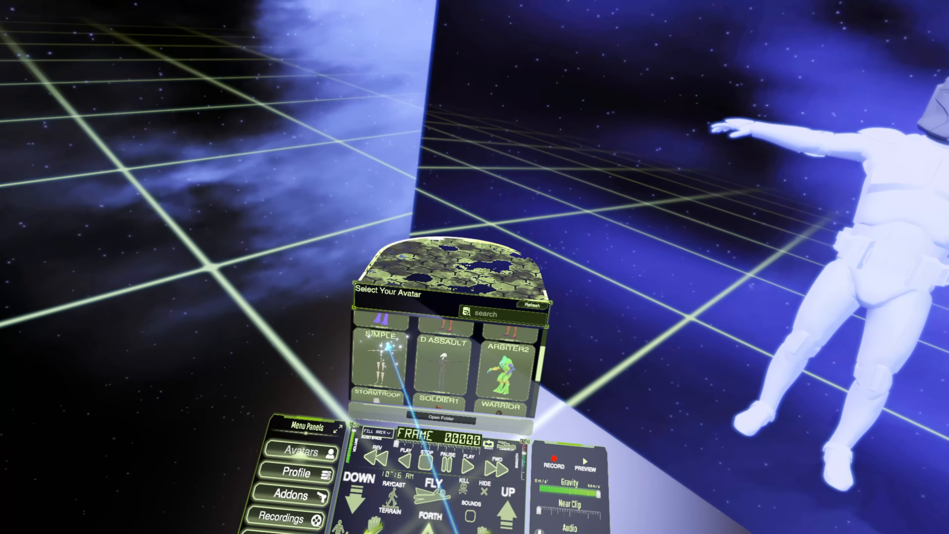
click(388, 346)
click(406, 310)
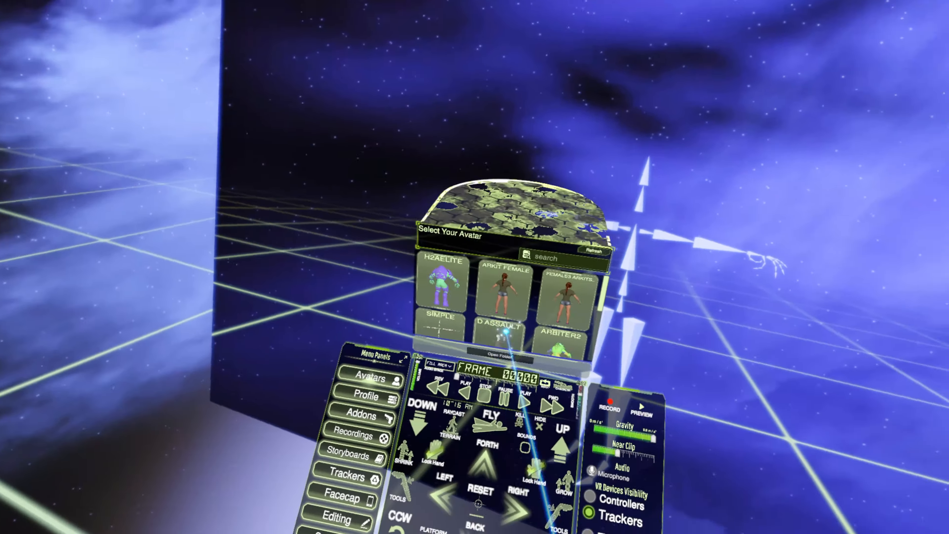
Preview the ARBITER2 and SOLDIER1 avatars, and activate the PHASE1 DEF avatar
click(510, 399)
scroll(510, 399, down, 3)
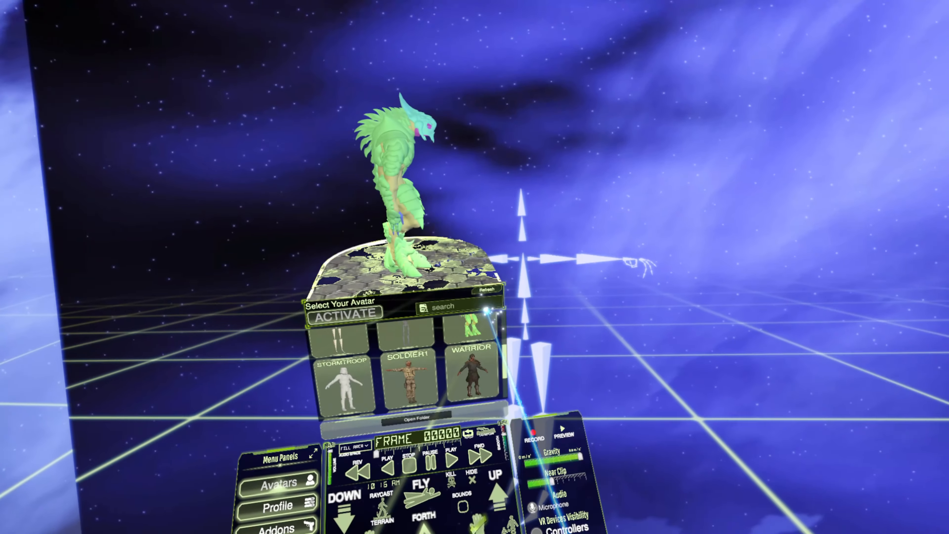
click(477, 351)
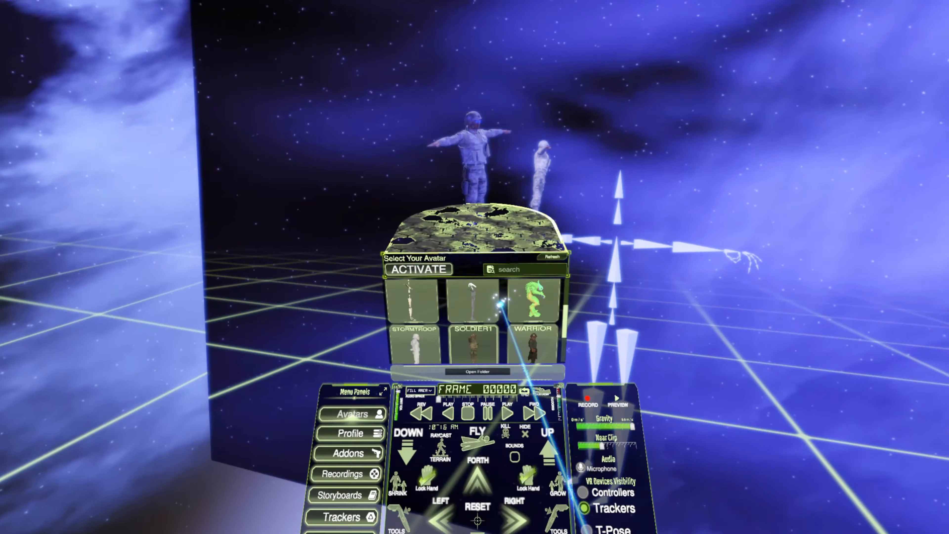
scroll(503, 304, down, 3)
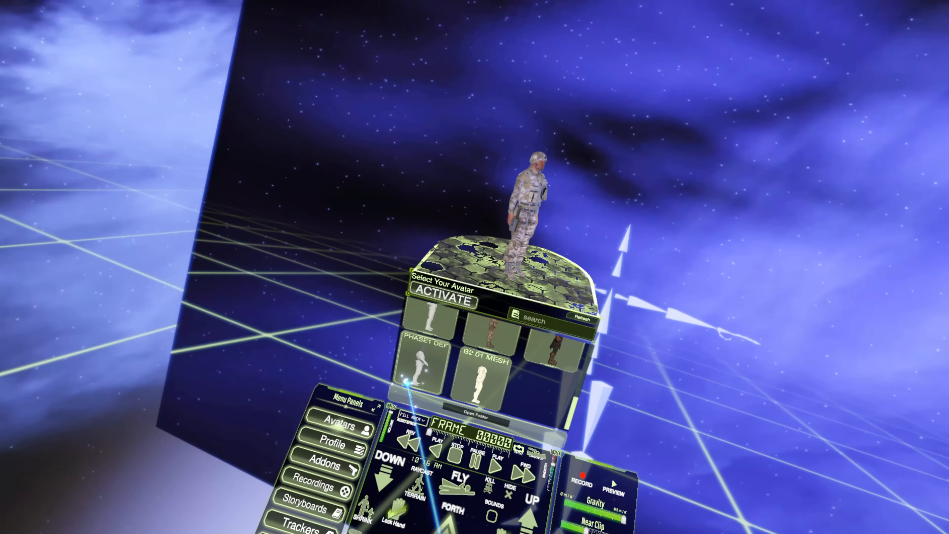
click(406, 382)
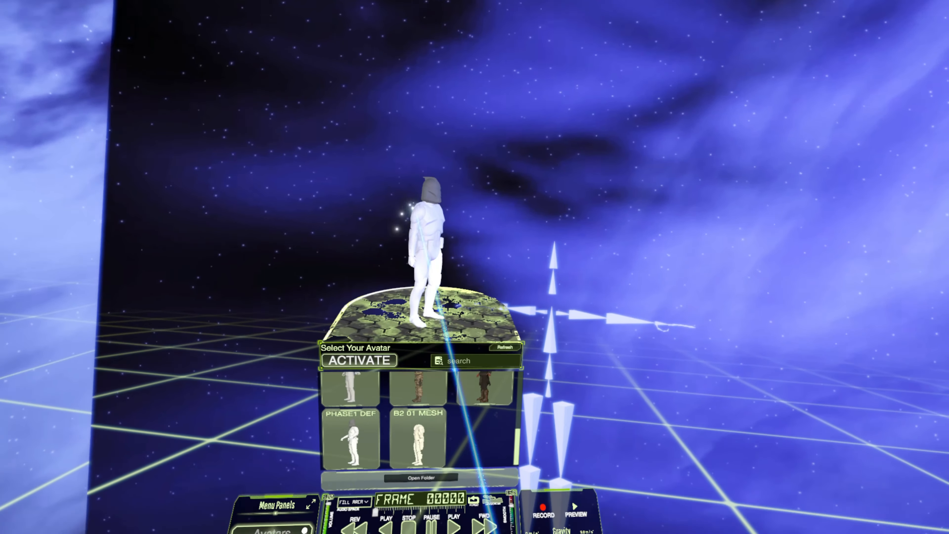
click(409, 369)
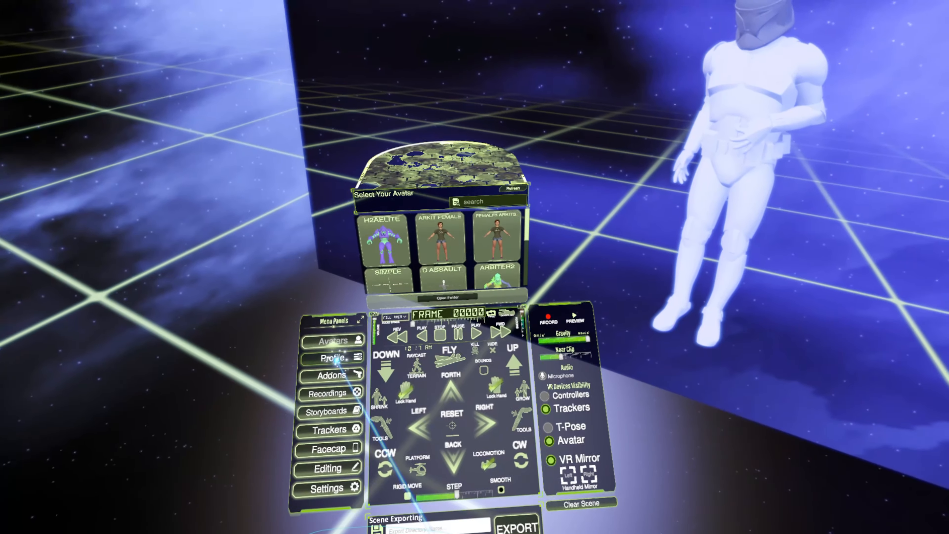
Open the PHASE1 avatar's kinematics profile and review its Hands settings
click(334, 358)
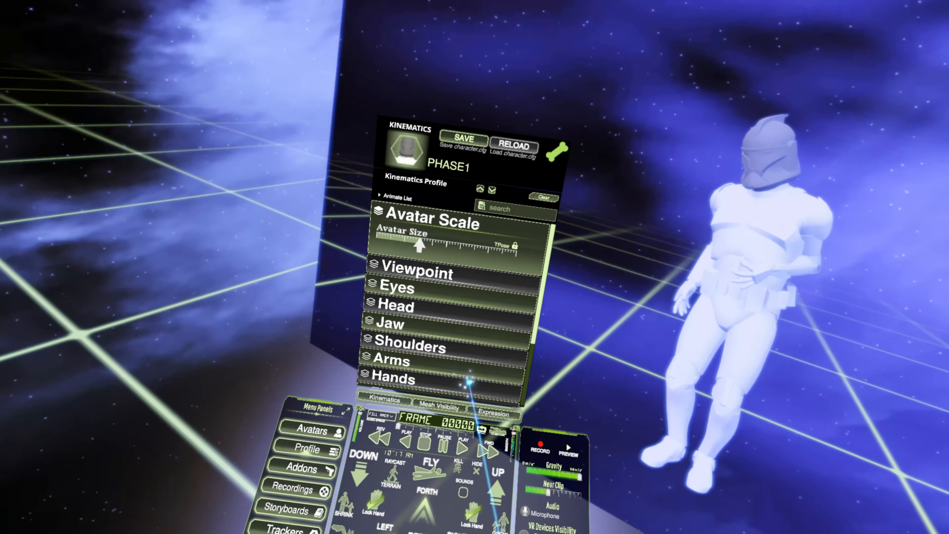
drag(470, 381, 309, 459)
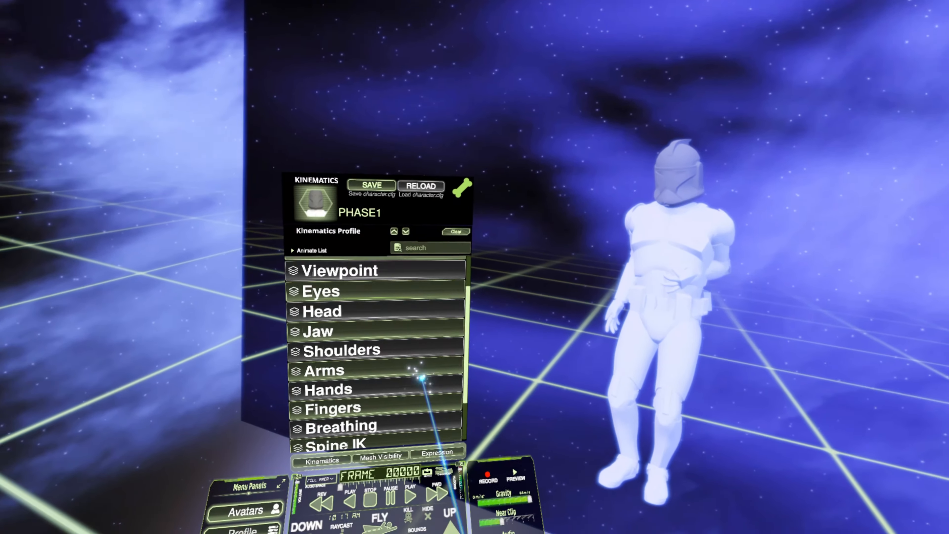
drag(422, 378, 397, 363)
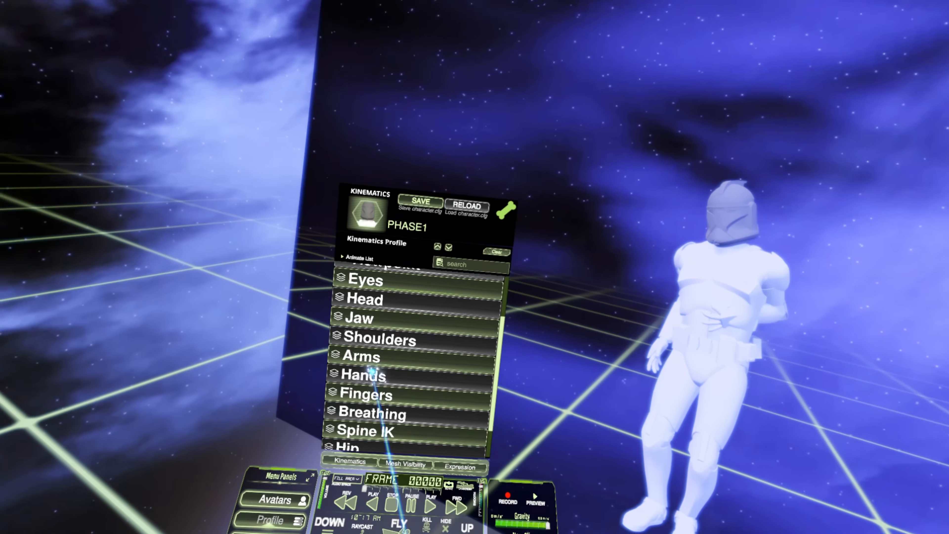
click(404, 378)
click(447, 317)
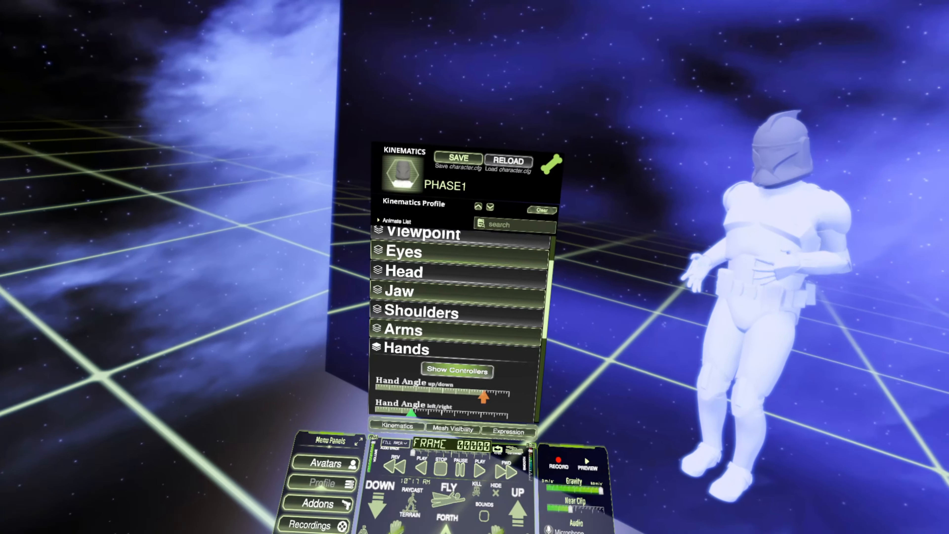
click(454, 326)
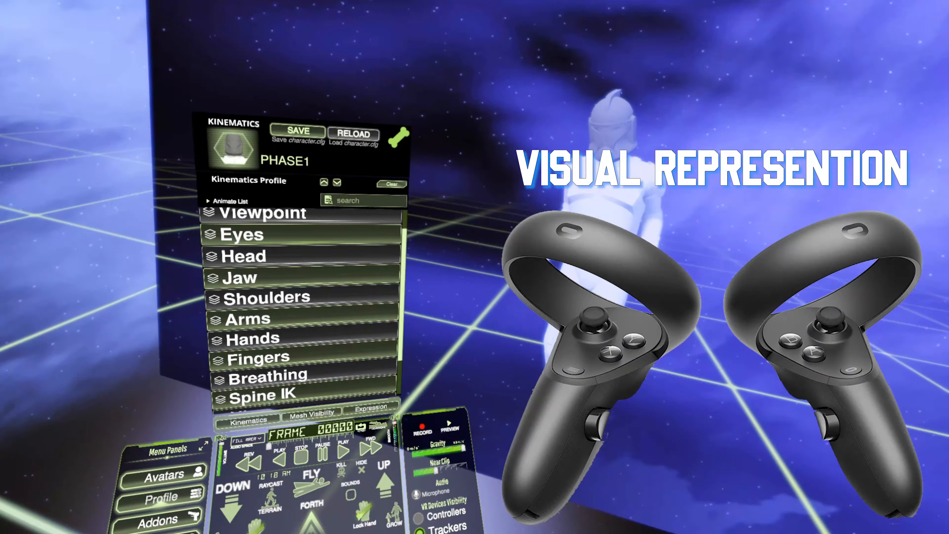
Export the recorded mocap scene to a directory named YT1
click(399, 408)
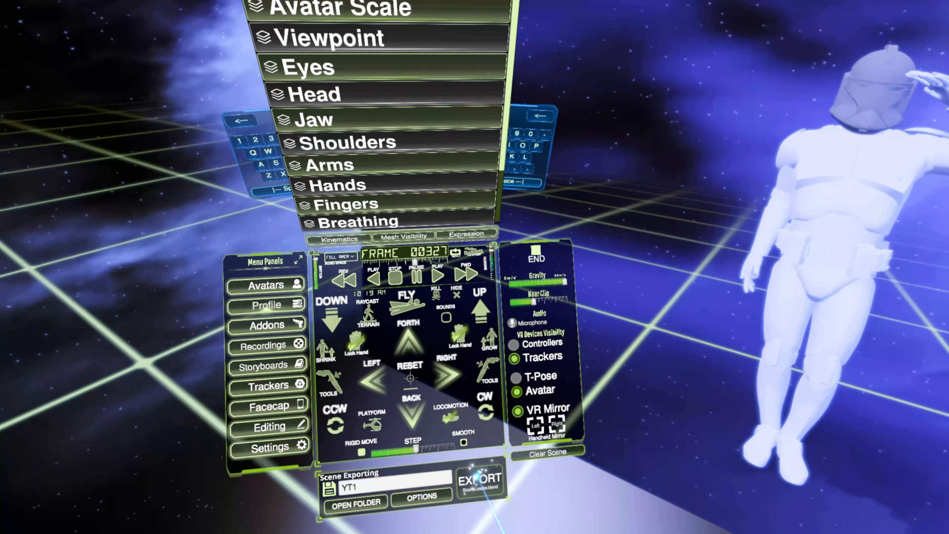
click(478, 477)
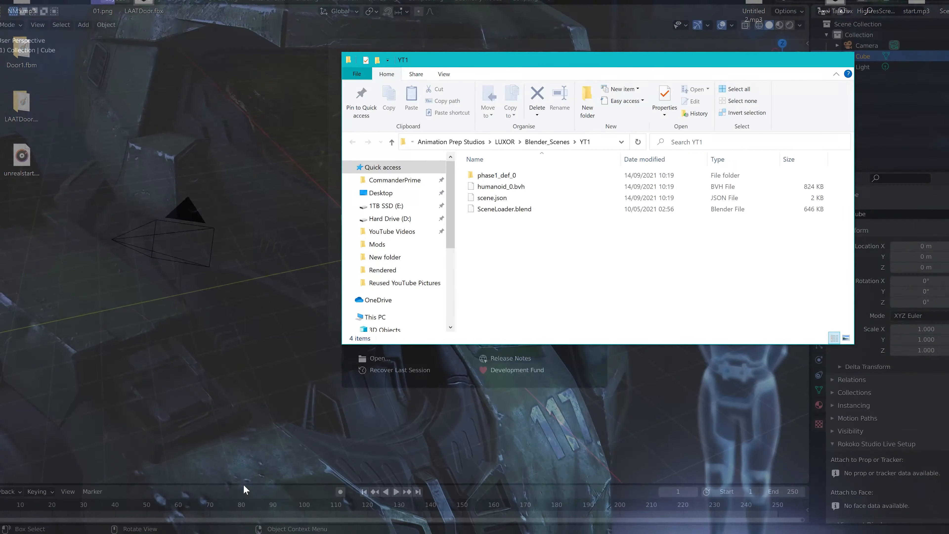
Switch to Blender and browse for a file to open in the YT1 folder under Blender_Scenes
click(254, 493)
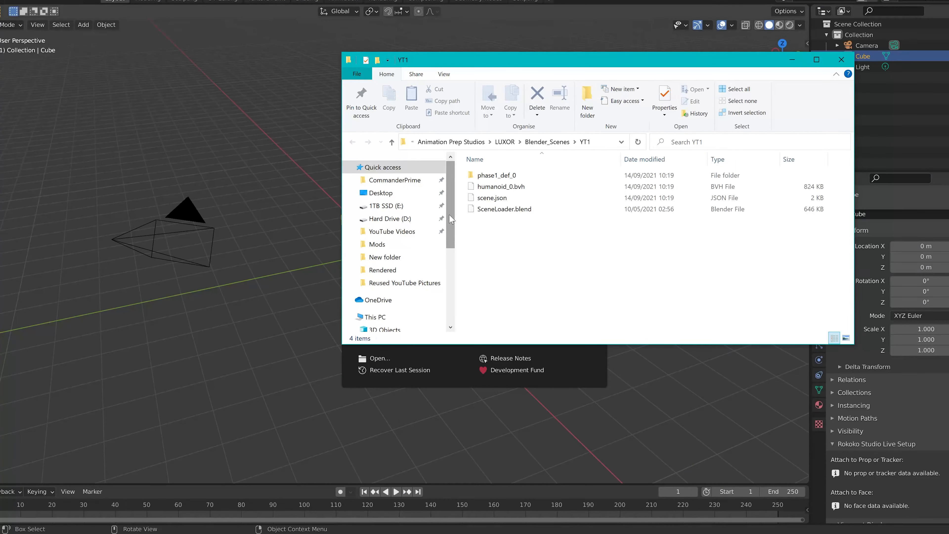
click(574, 377)
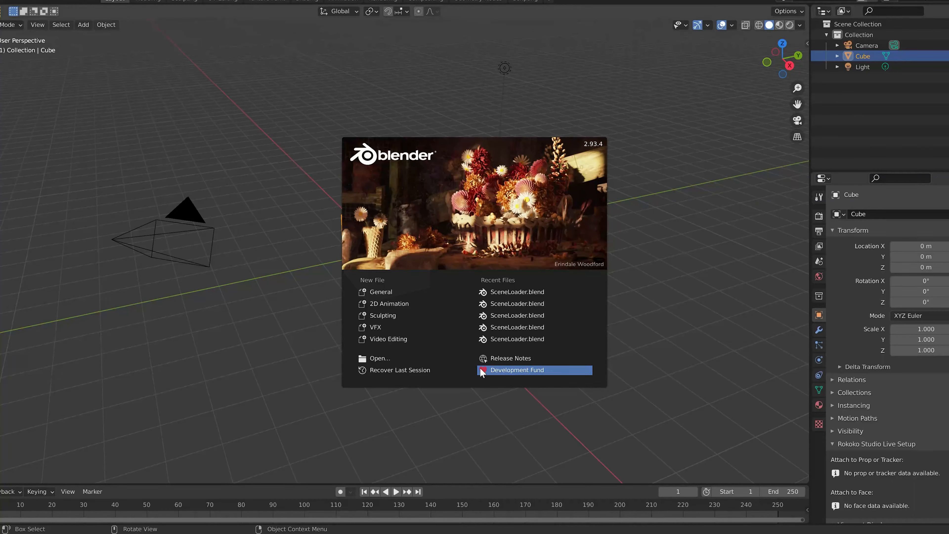
click(407, 359)
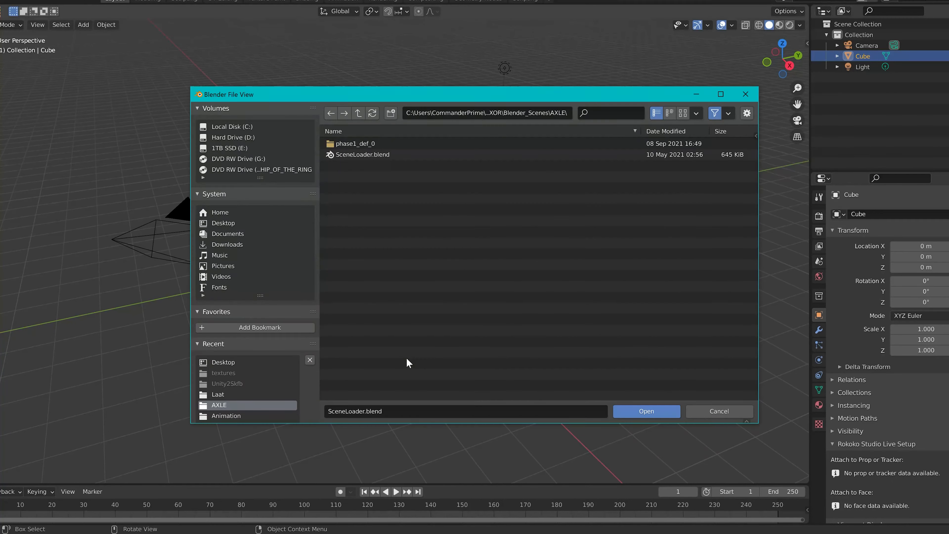
click(363, 115)
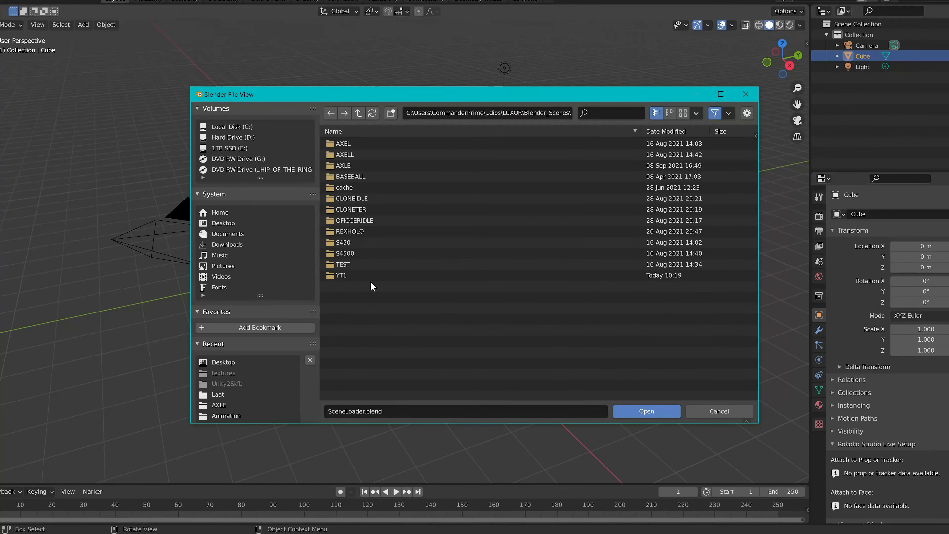
double_click(364, 275)
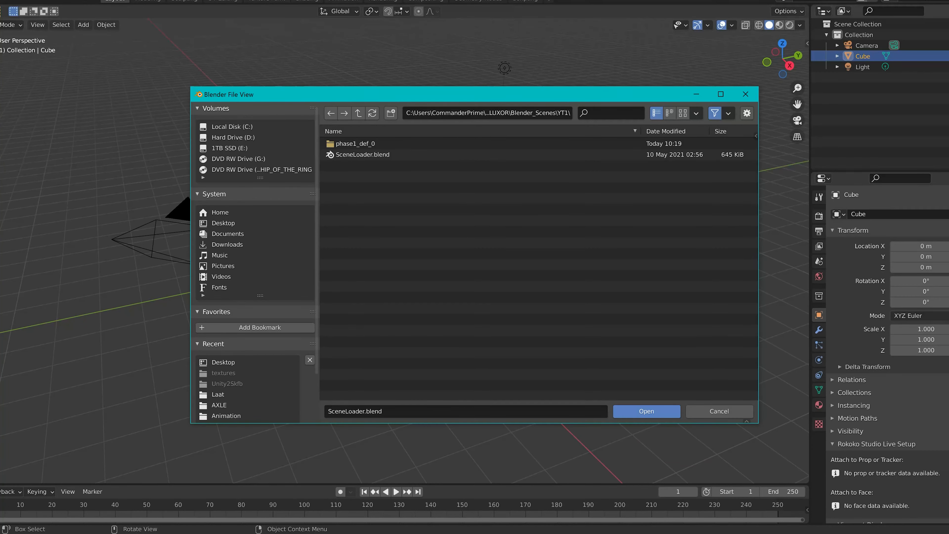
Switch to File Explorer and select the full path of the exported YT1 folder for copying
click(212, 533)
click(266, 503)
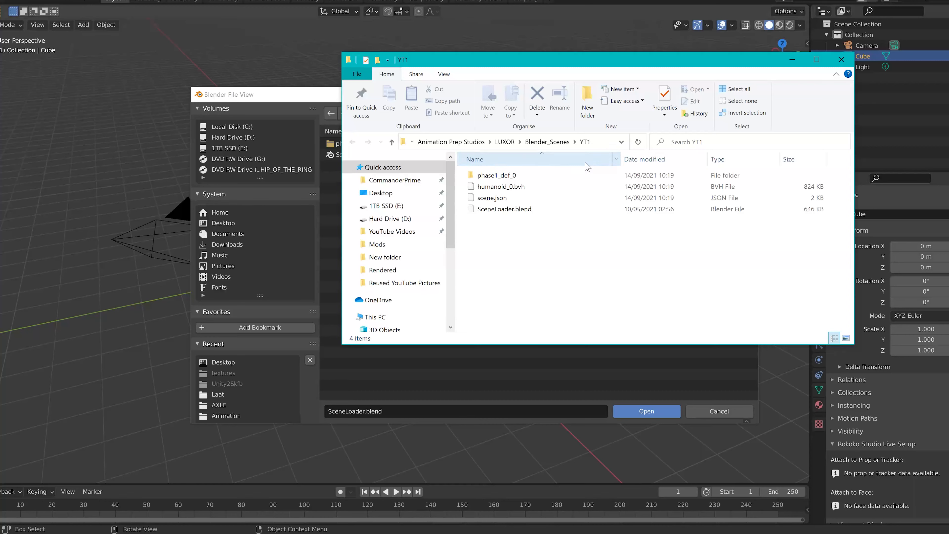
click(603, 142)
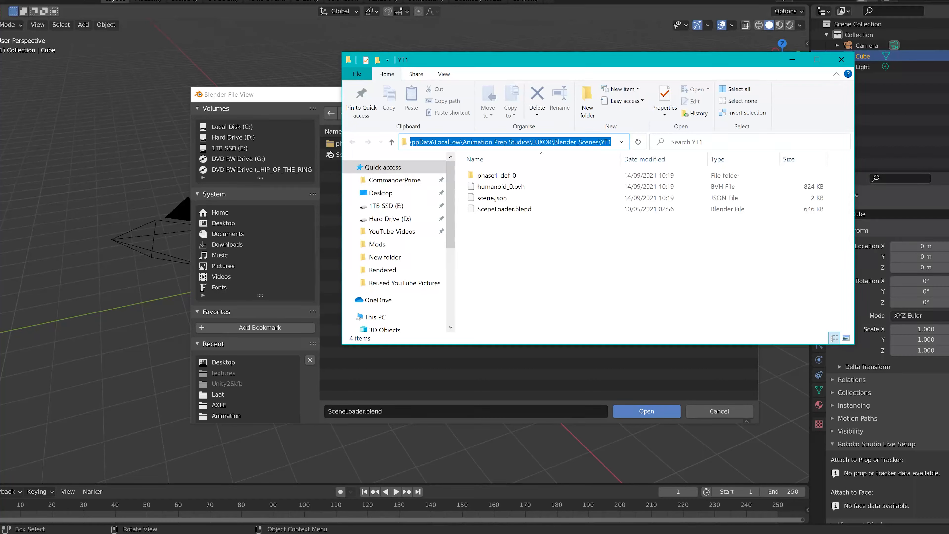
click(616, 145)
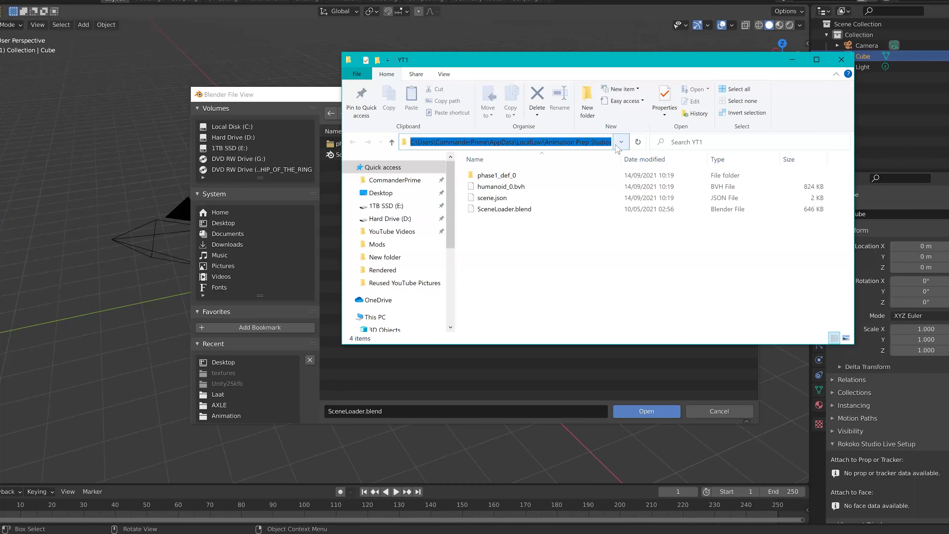
key(Right)
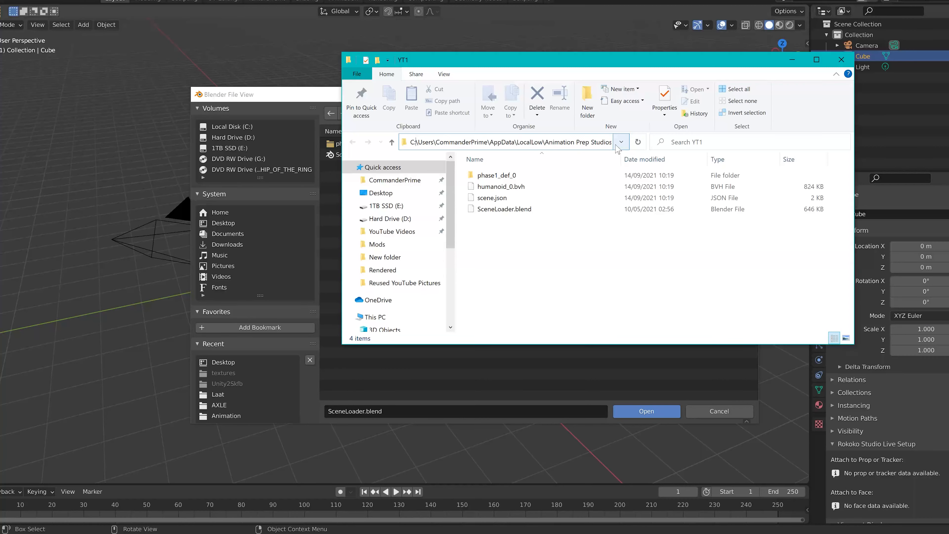
click(585, 141)
key(ctrl+c)
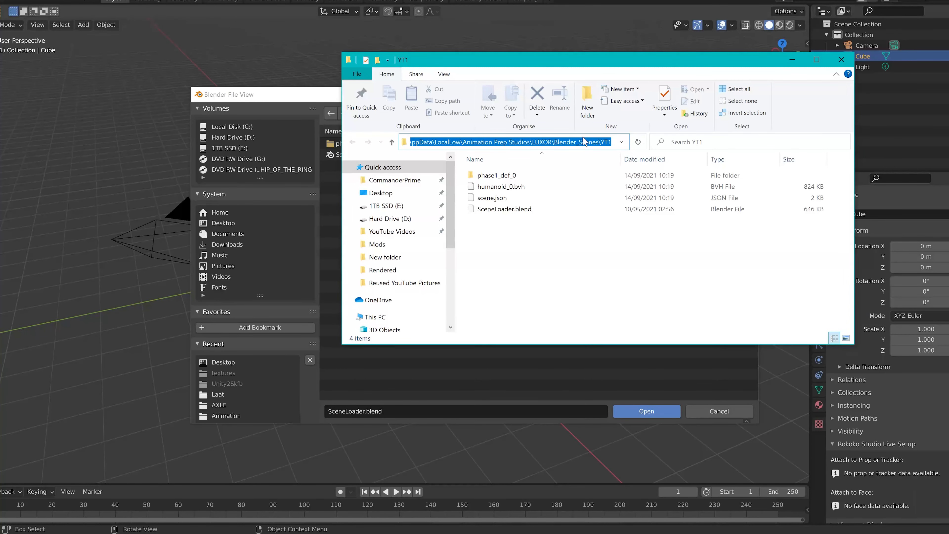
Return to Blender's file browser and paste the YT1 folder path as its directory
click(482, 387)
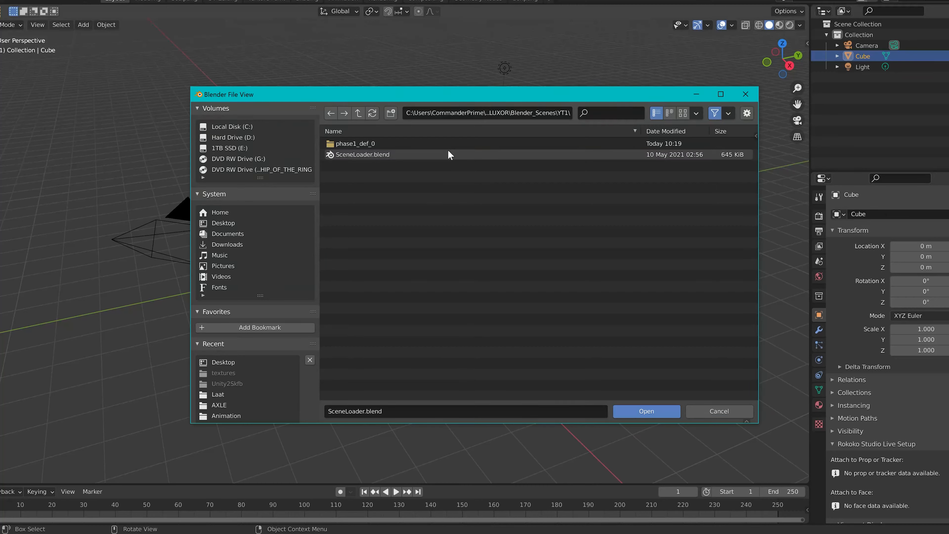
click(502, 114)
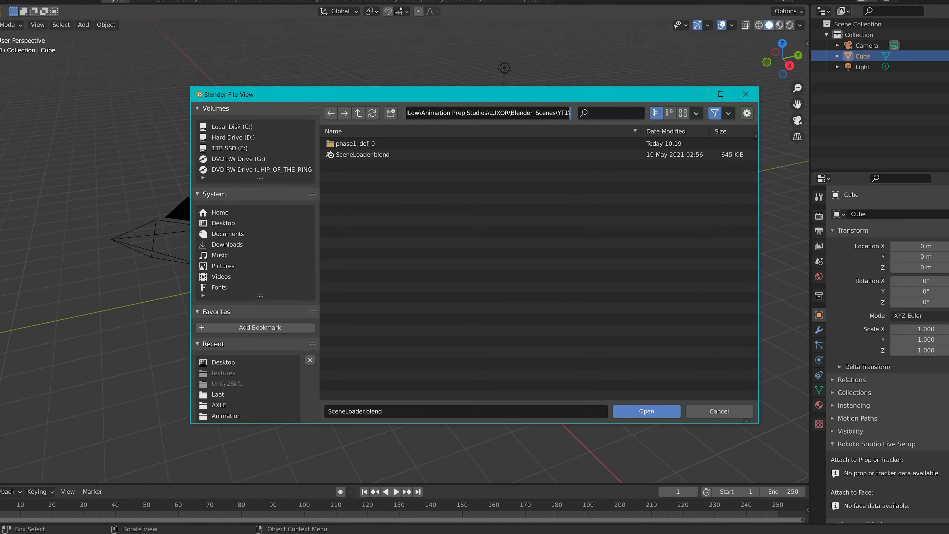
key(ctrl+v)
key(Return)
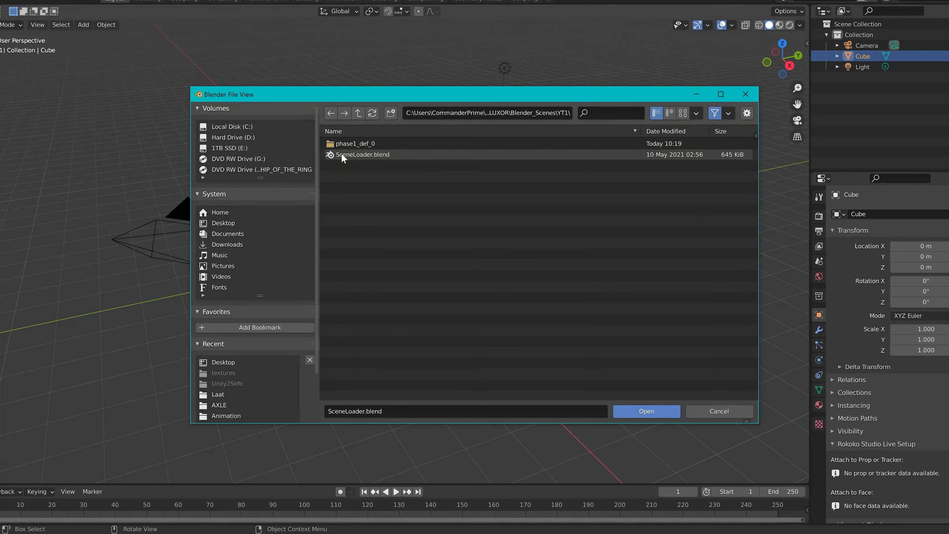
Open SceneLoader.blend from the YT1 folder and run its scene loader script
double_click(375, 157)
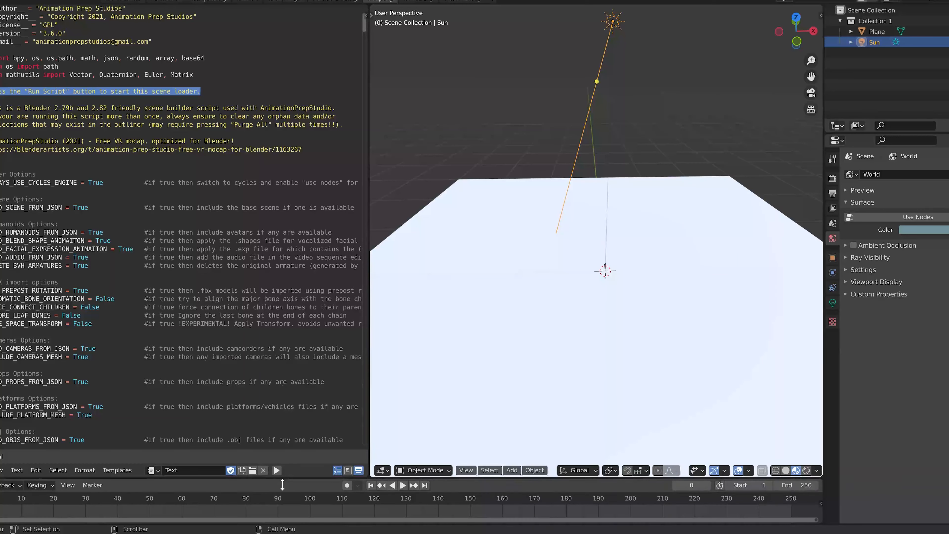
click(276, 472)
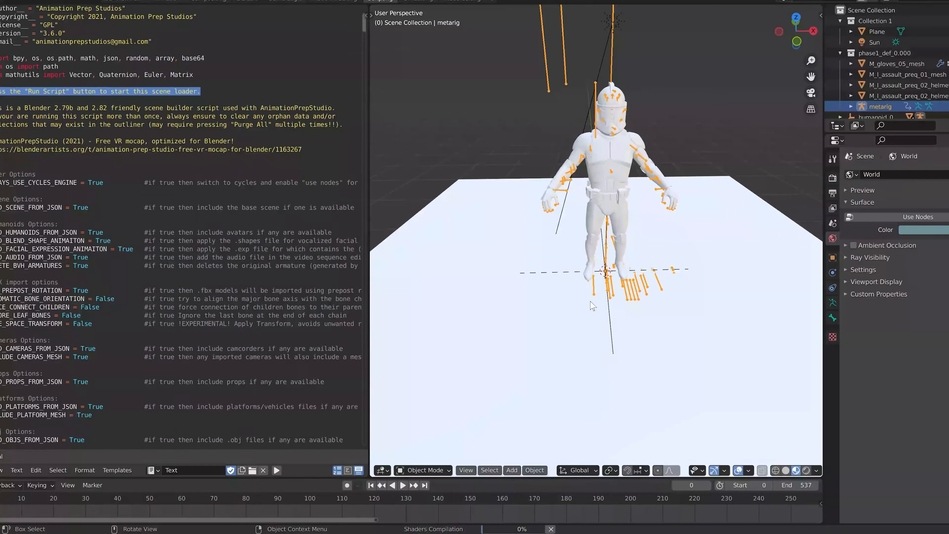
Play and scrub through the imported clone trooper animation to check the captured motion
key(space)
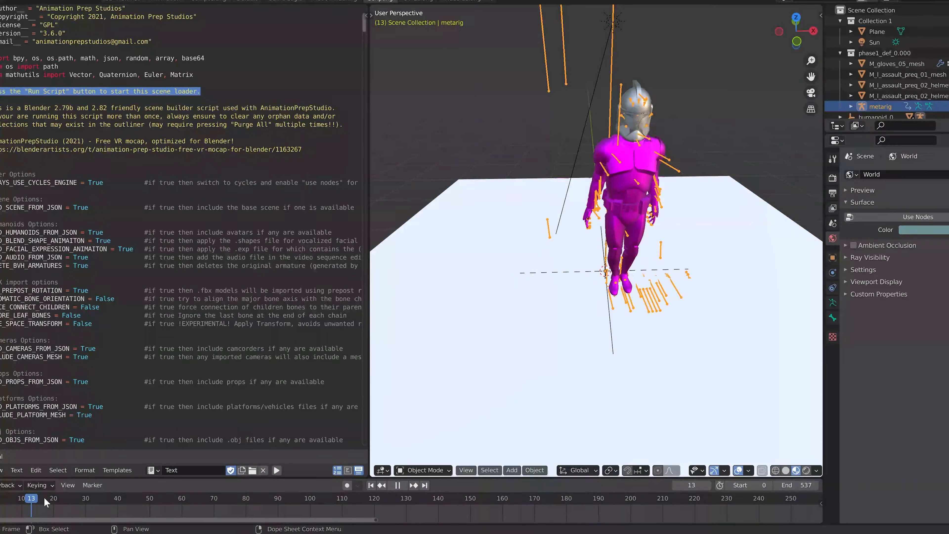
drag(468, 503, 361, 505)
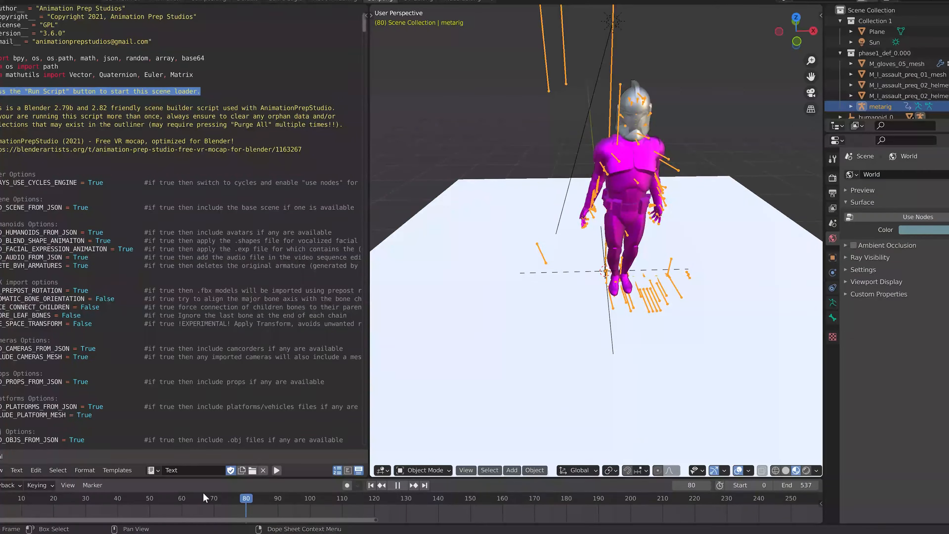
click(83, 501)
key(space)
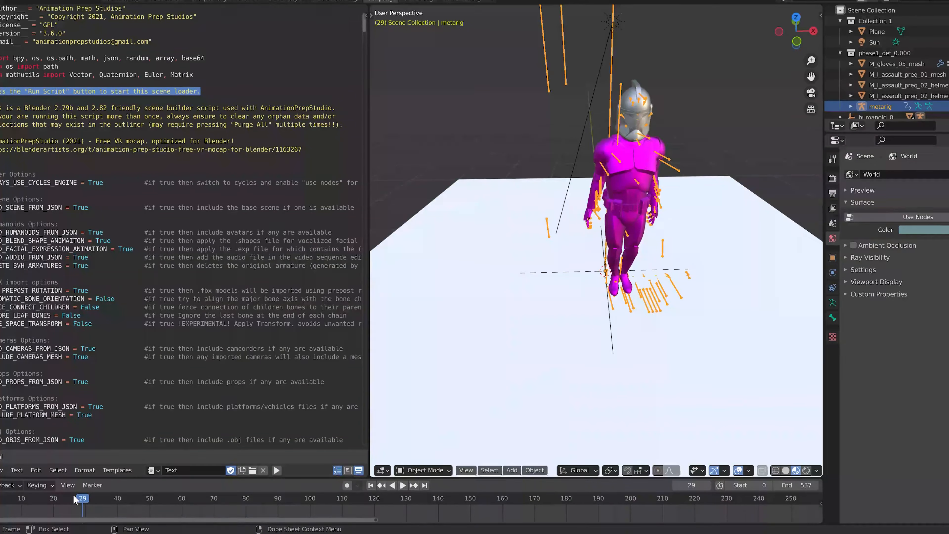
drag(75, 498, 0, 499)
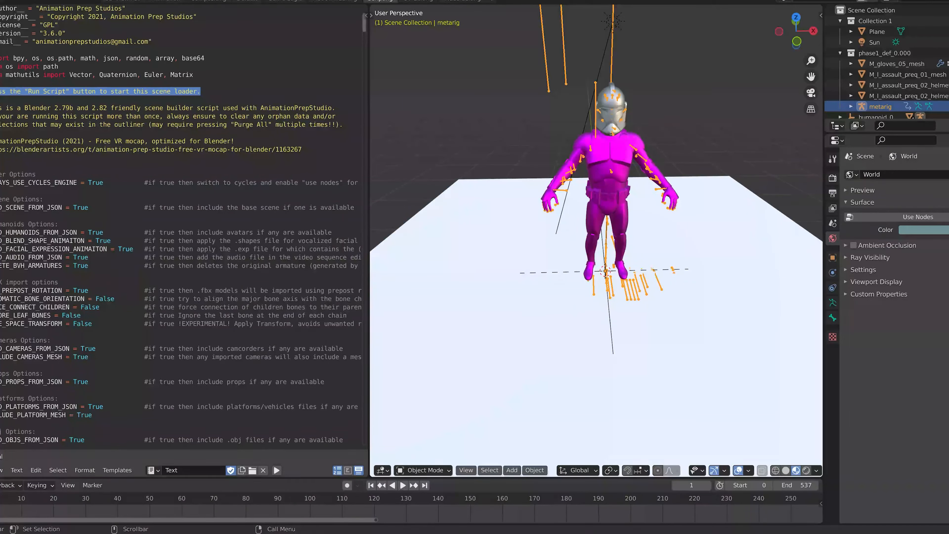
key(space)
key(space)
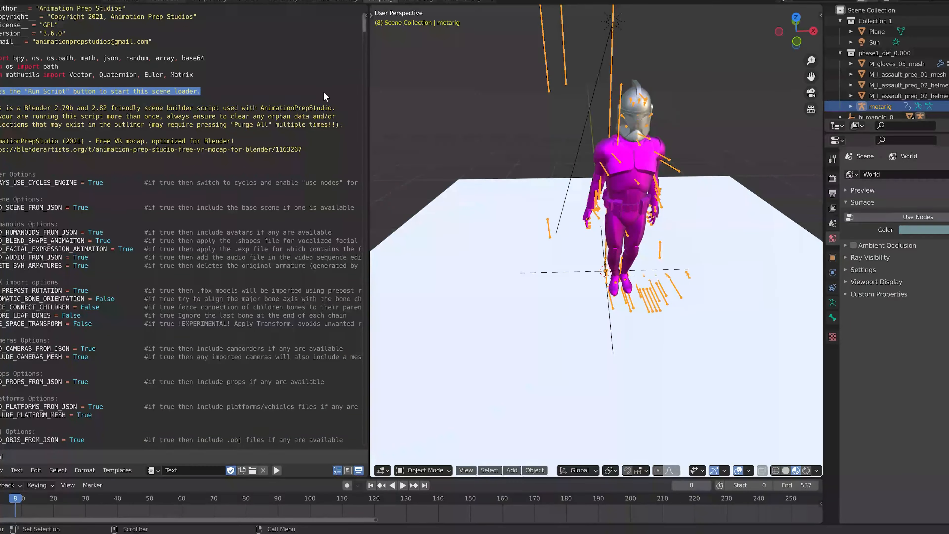
Switch to the animation workspace and delete the ground plane beneath the character
click(166, 1)
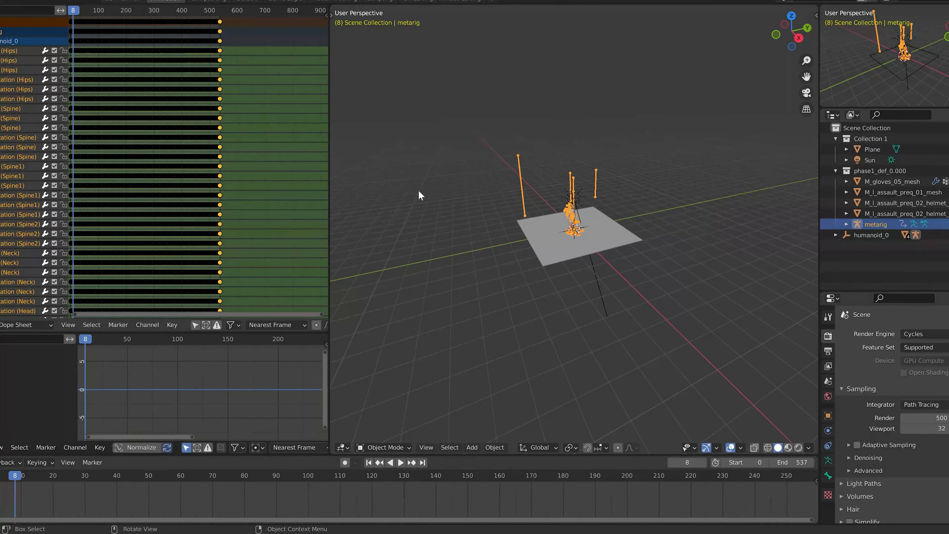
scroll(562, 253, up, 6)
middle_drag(562, 253, 614, 251)
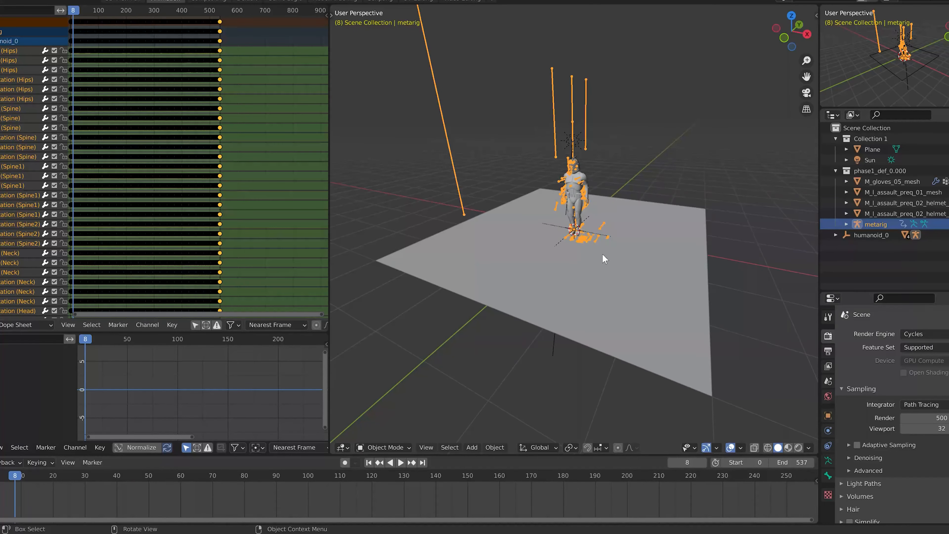
click(593, 296)
key(Delete)
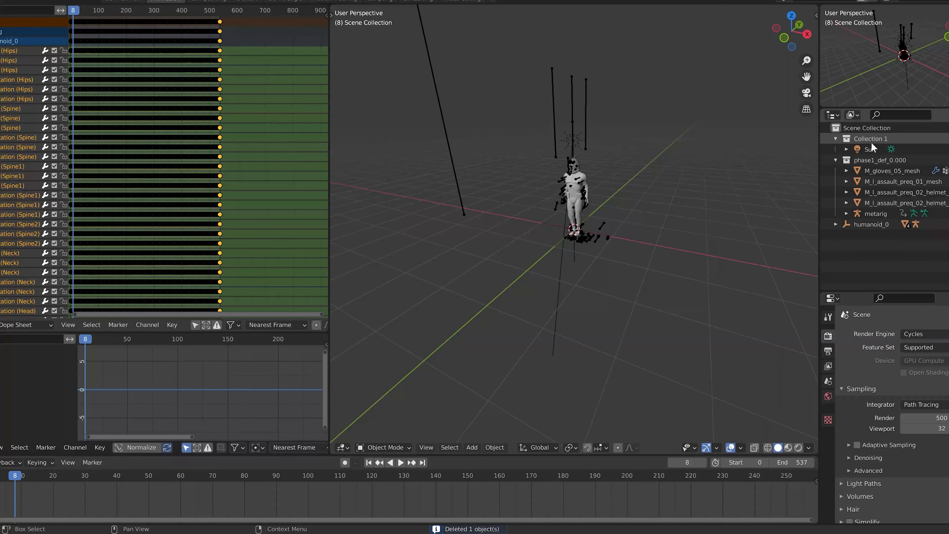
Delete the sun light in Collection 1 and the humanoid_0 object from the scene
click(836, 138)
click(873, 214)
key(Delete)
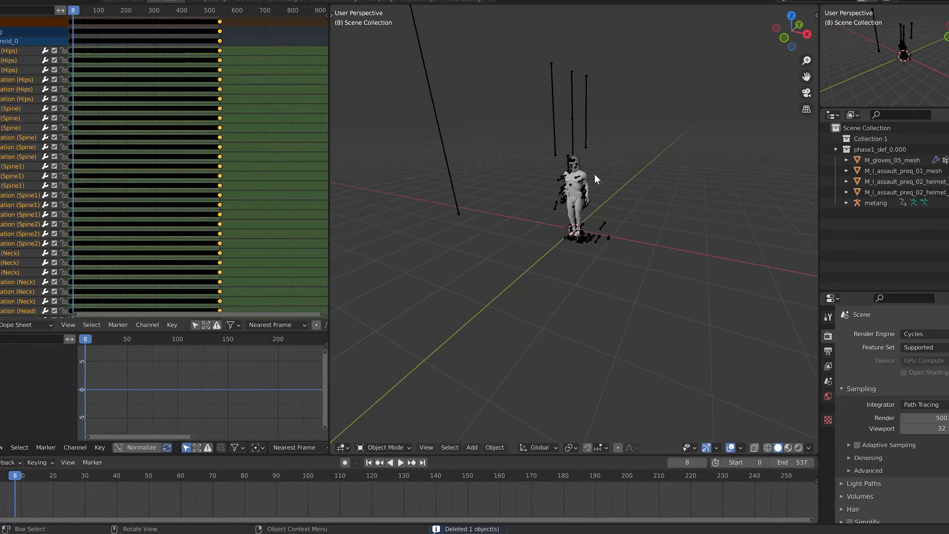
Switch the dope sheet area to Nonlinear Animation, push down the humanoid_0 action into a strip, and enter tweak mode on it
scroll(593, 173, up, 5)
scroll(550, 181, up, 2)
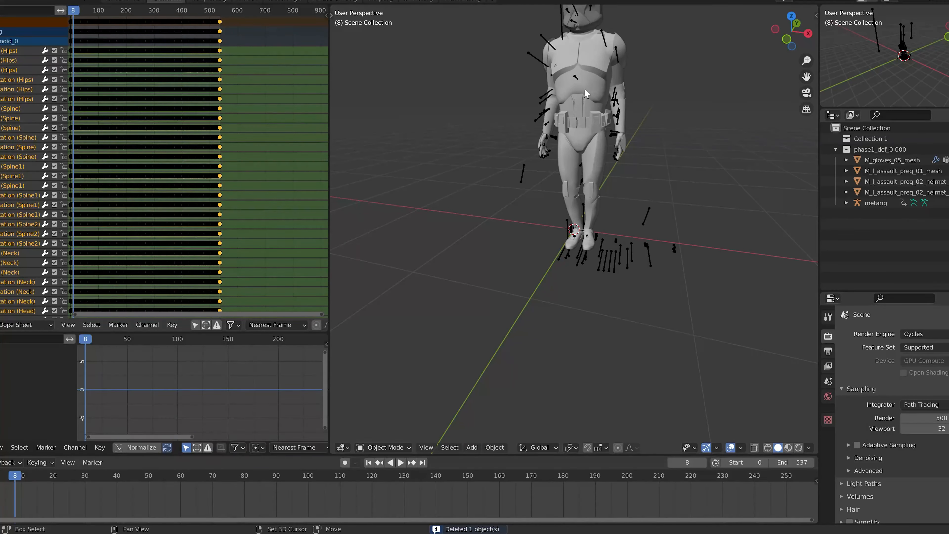
shift+middle_drag(585, 88, 579, 146)
middle_drag(490, 256, 499, 255)
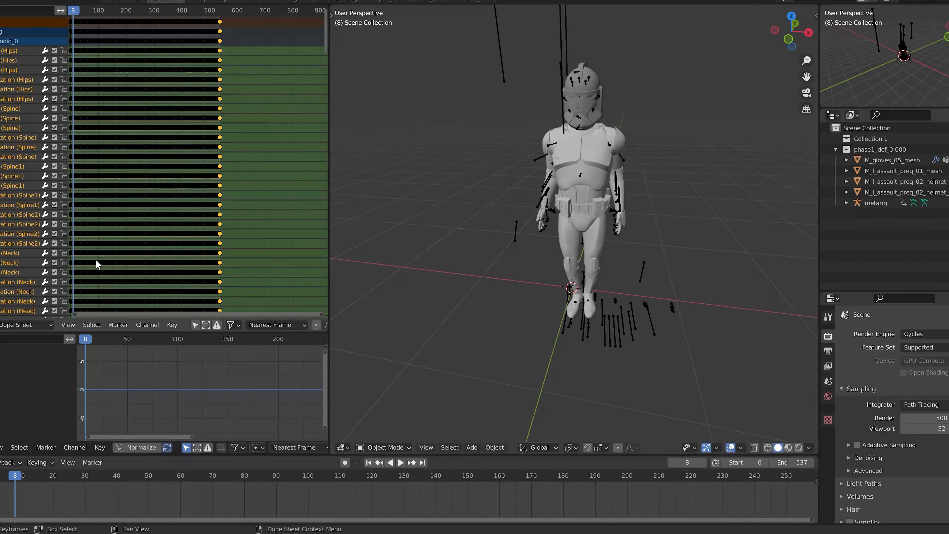
click(1, 325)
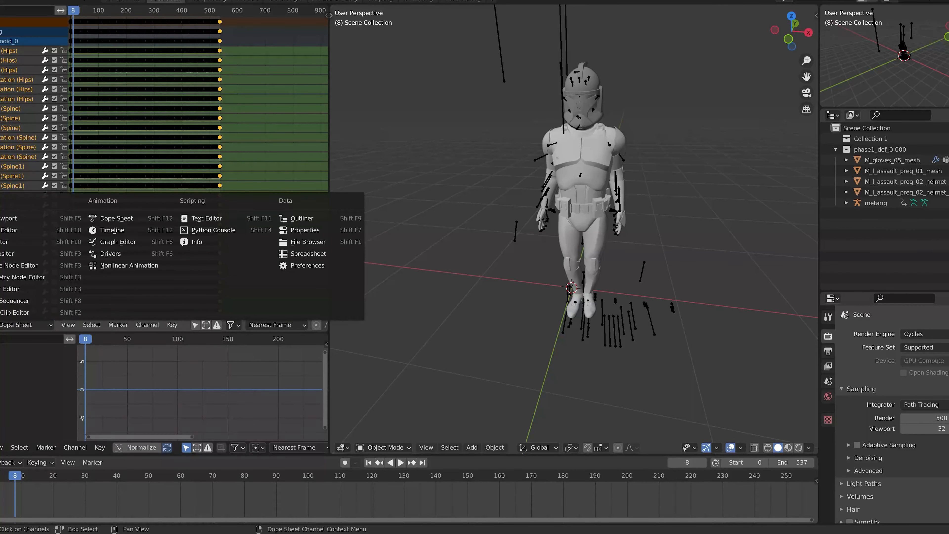
click(99, 265)
click(62, 37)
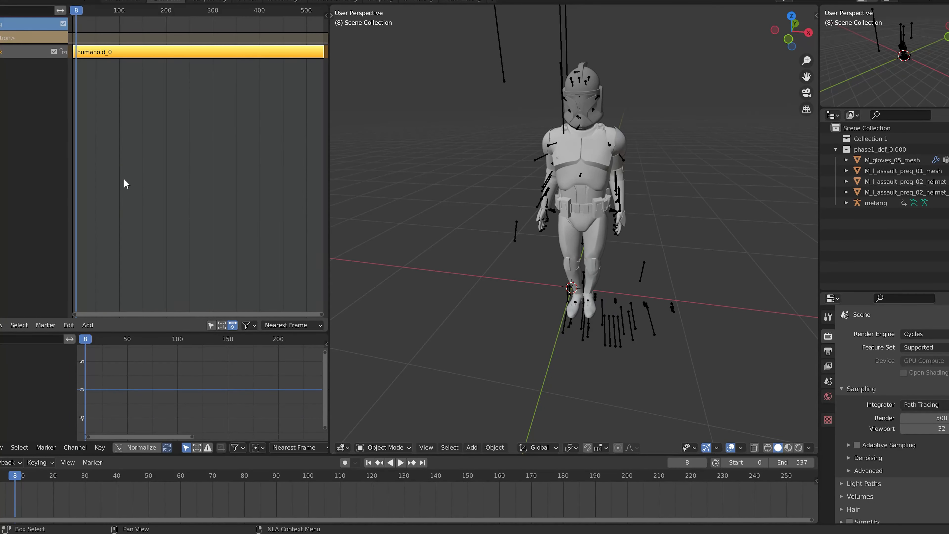
key(Tab)
Switch the nonlinear animation area to the Graph Editor and select all keyframes
click(1, 325)
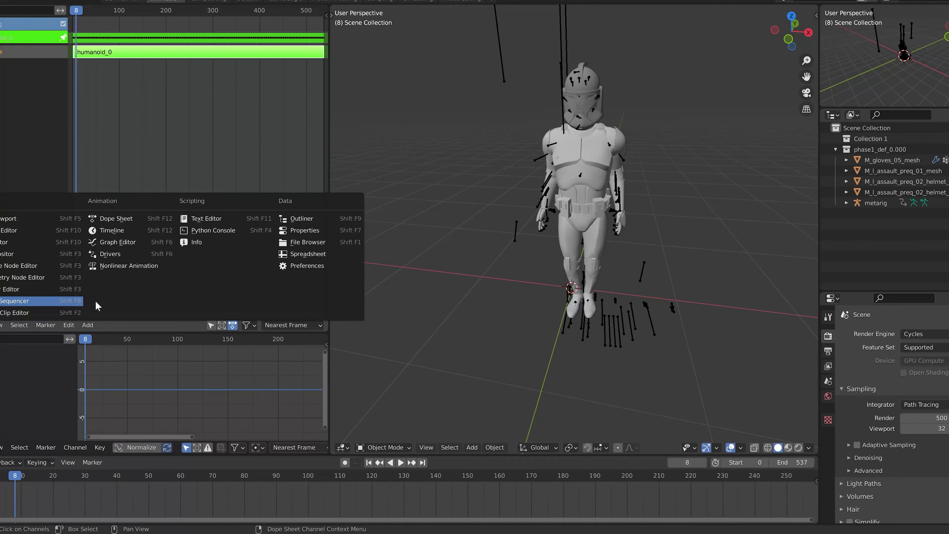
click(136, 248)
key(Home)
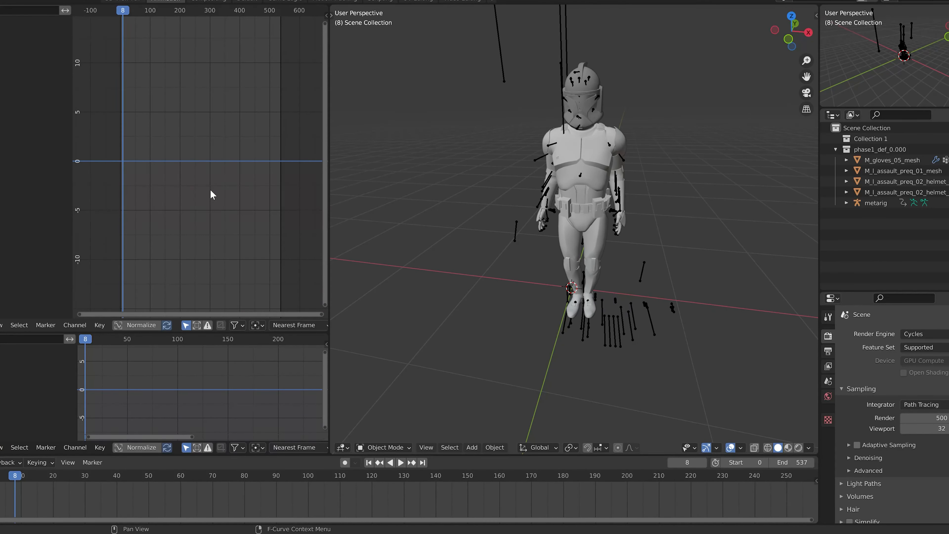
key(a)
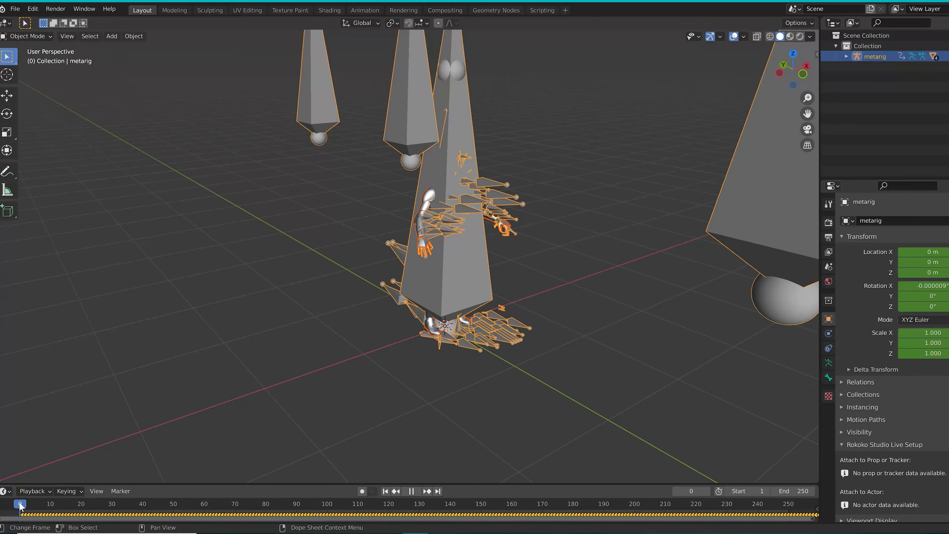
Play back the metarig animation and inspect the rig from another angle
key(space)
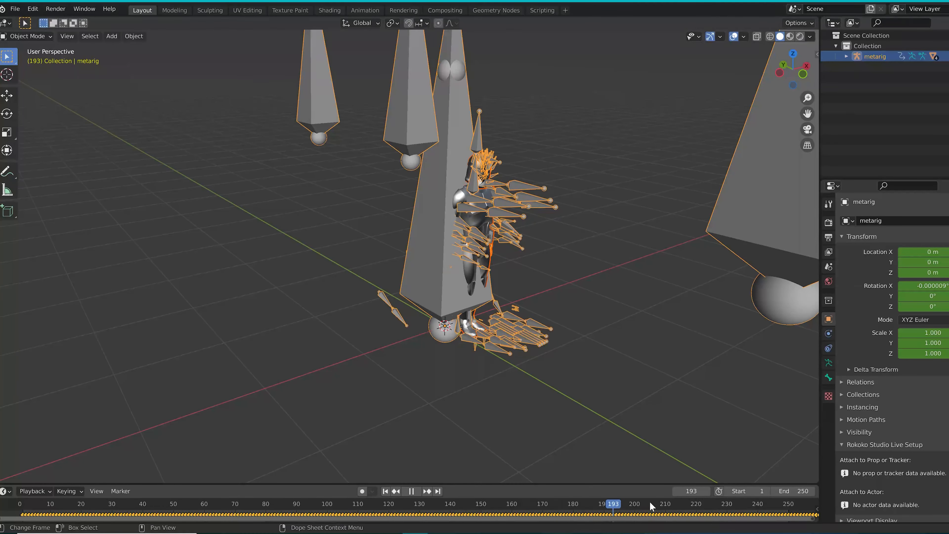
key(space)
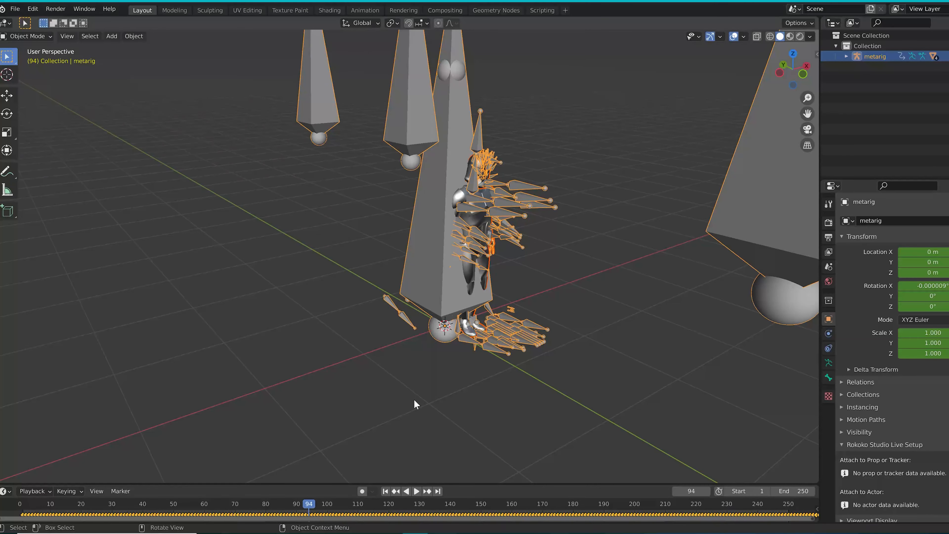
middle_drag(415, 404, 431, 366)
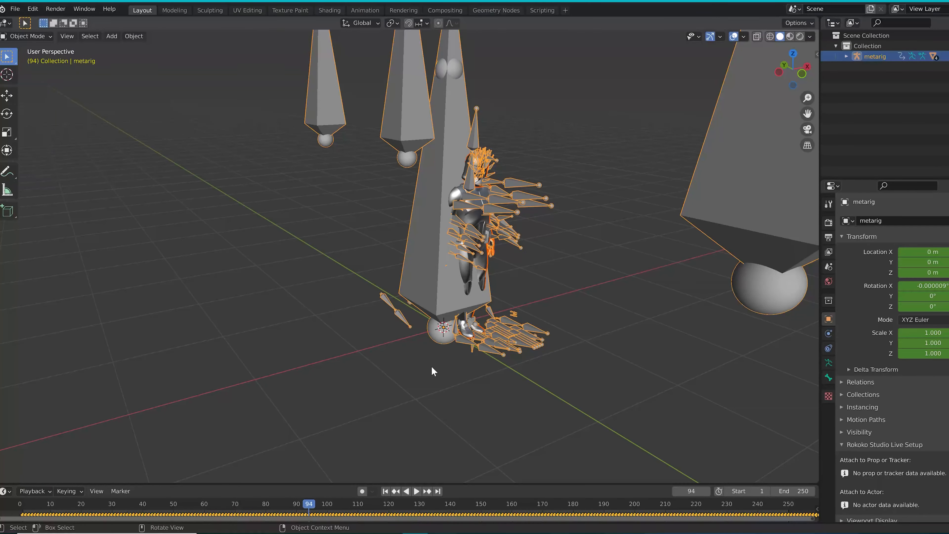
click(368, 11)
click(6, 23)
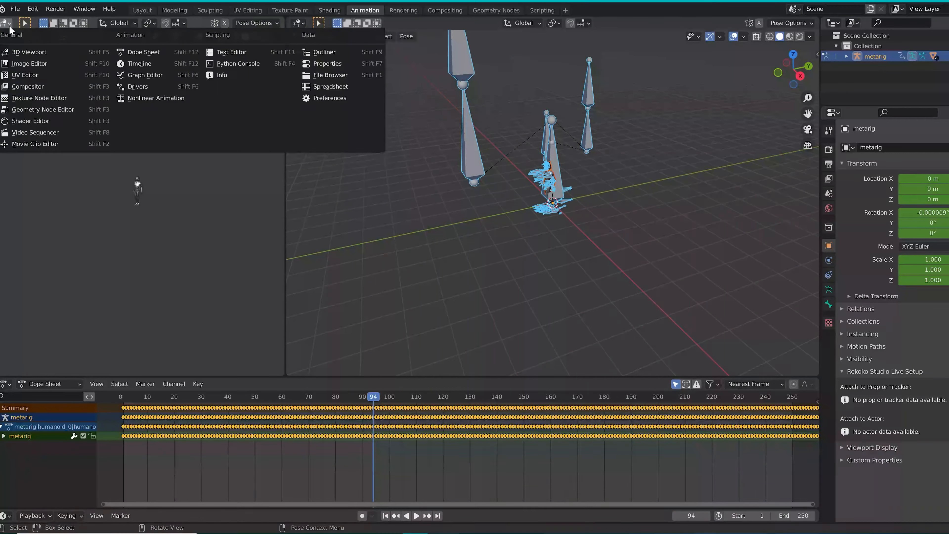
click(185, 99)
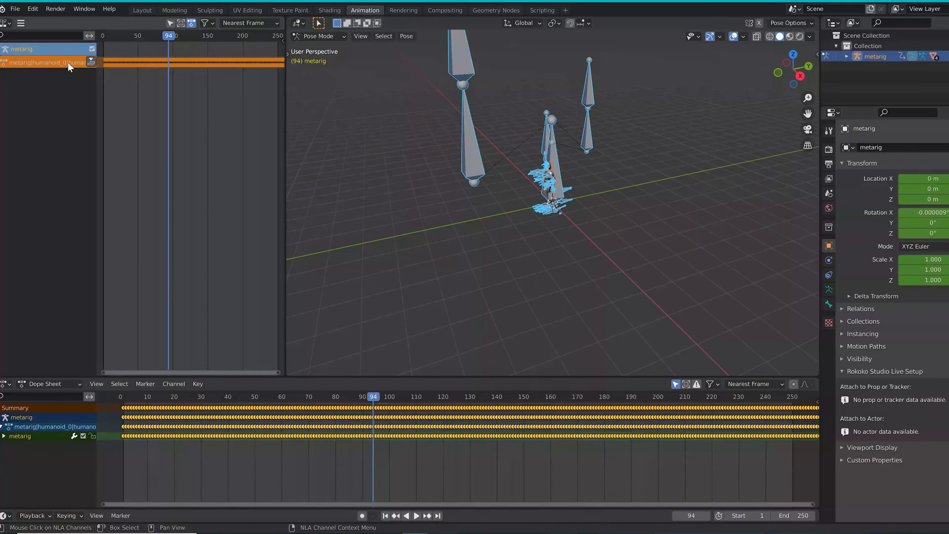
click(87, 61)
key(Tab)
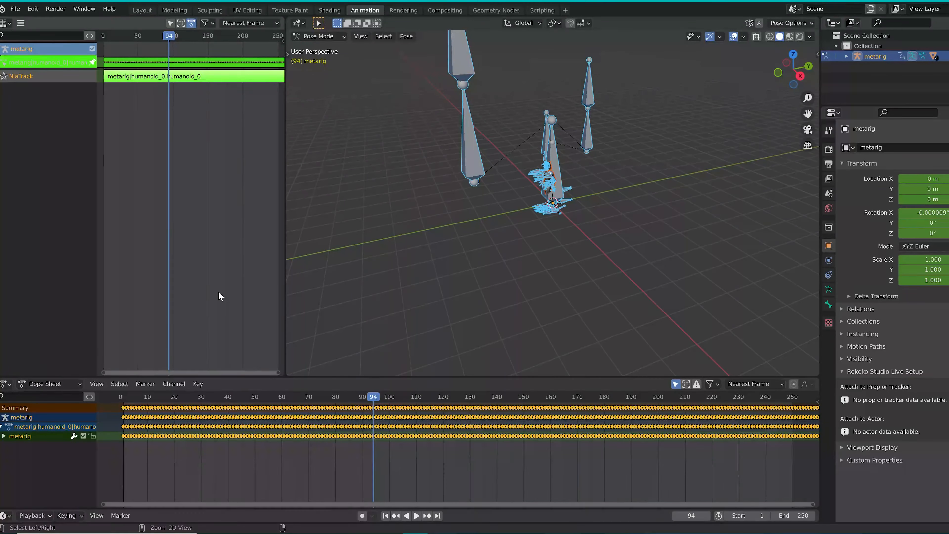
key(ctrl+z)
key(ctrl+z)
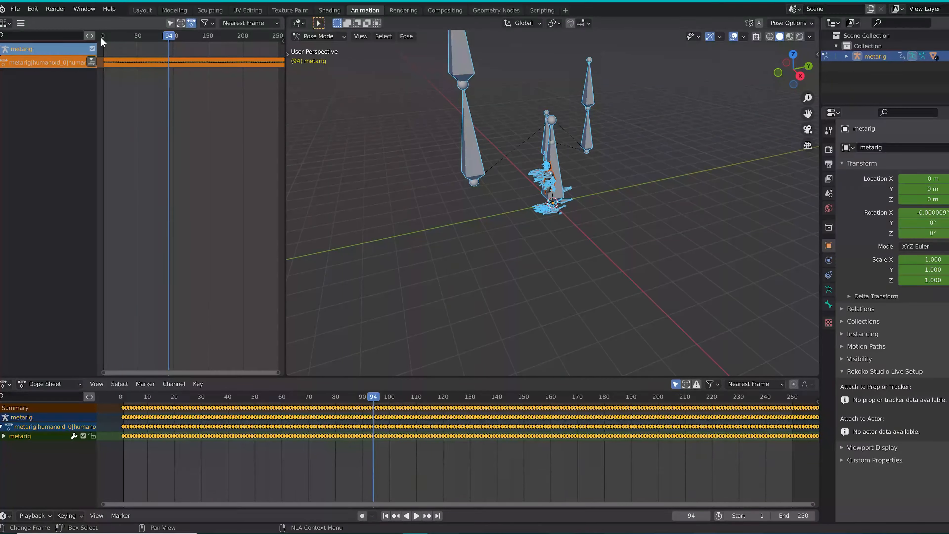
click(144, 11)
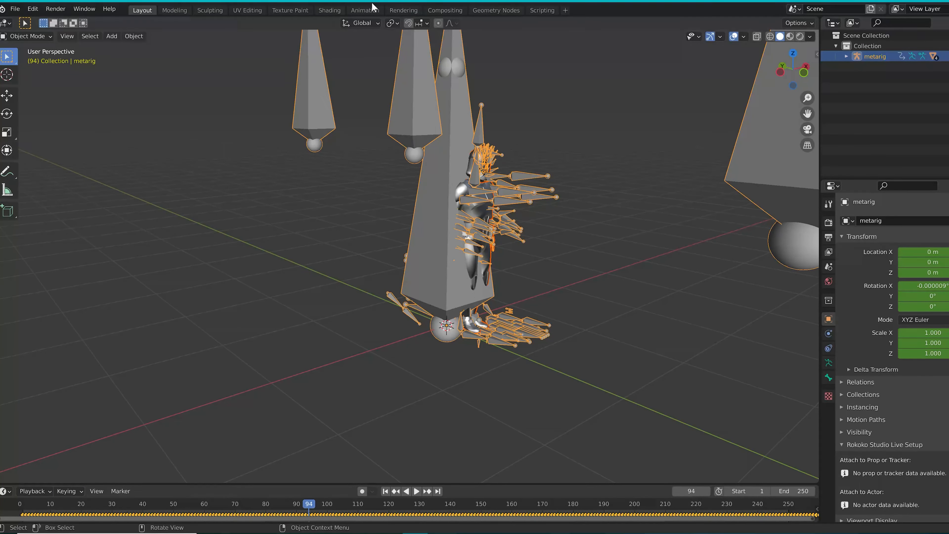
In the Animation workspace's Nonlinear Animation editor, push down the metarig action into a strip and enter tweak mode on it
click(365, 11)
click(6, 23)
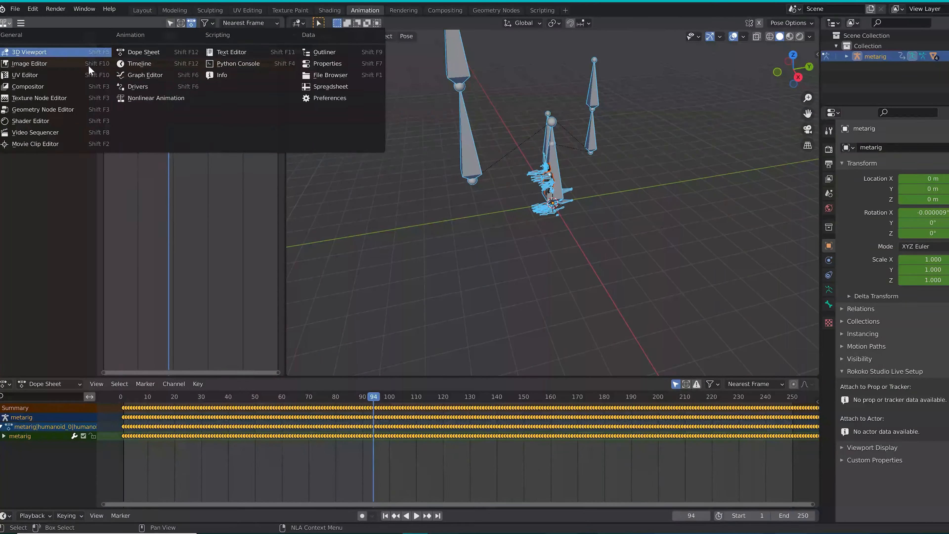
click(172, 100)
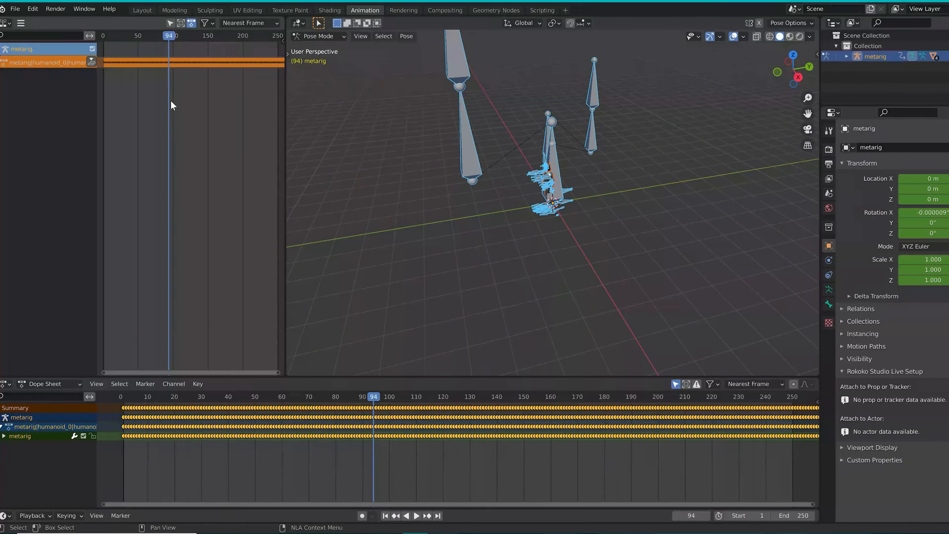
click(91, 61)
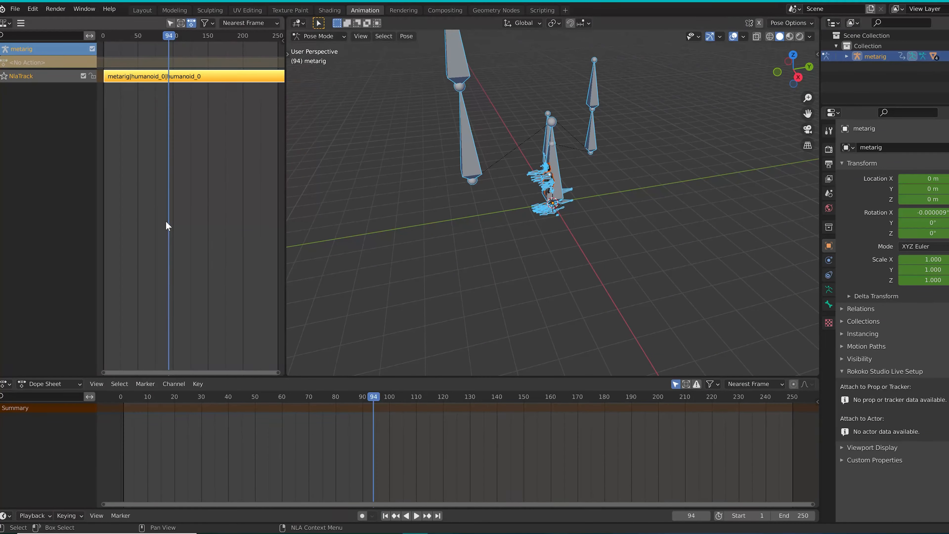
key(Tab)
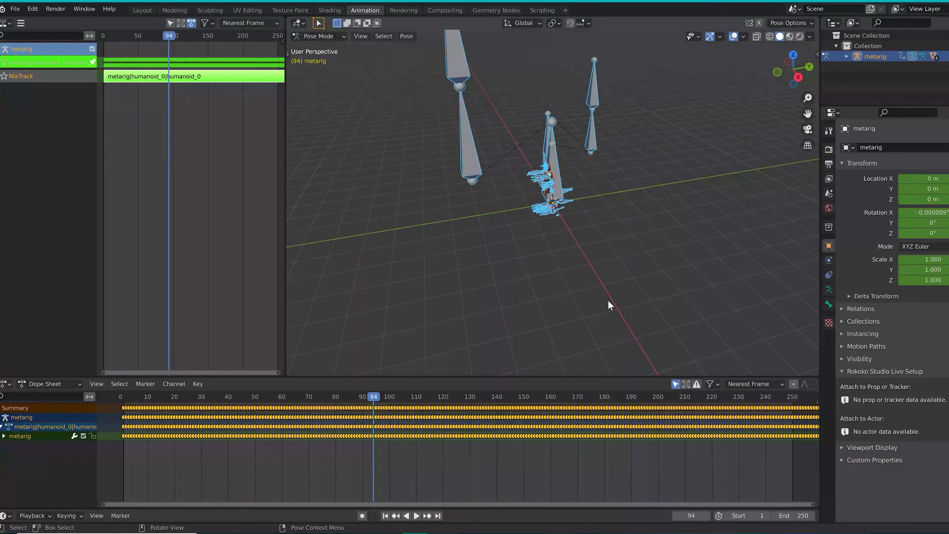
Switch the nonlinear animation area to the Graph Editor to show the full range of the metarig's curves
click(6, 23)
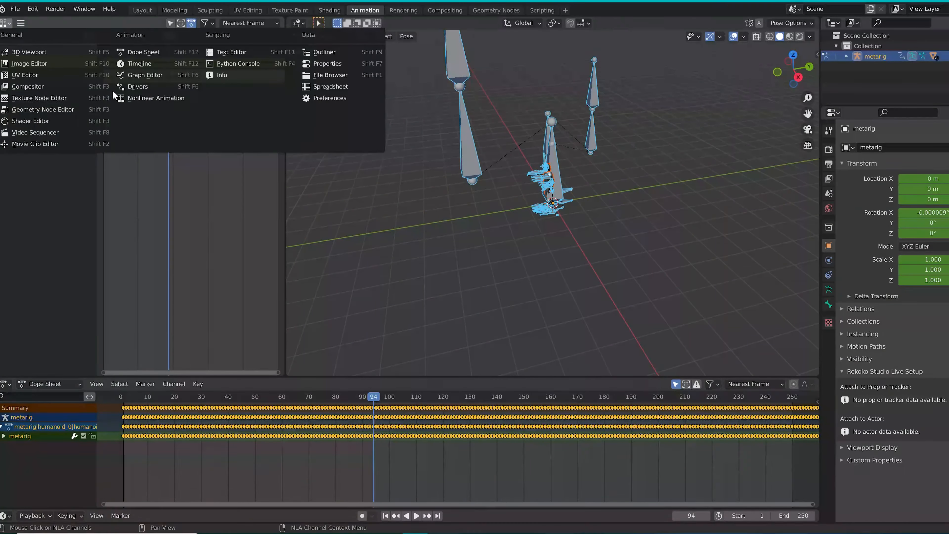
click(146, 76)
scroll(207, 254, down, 3)
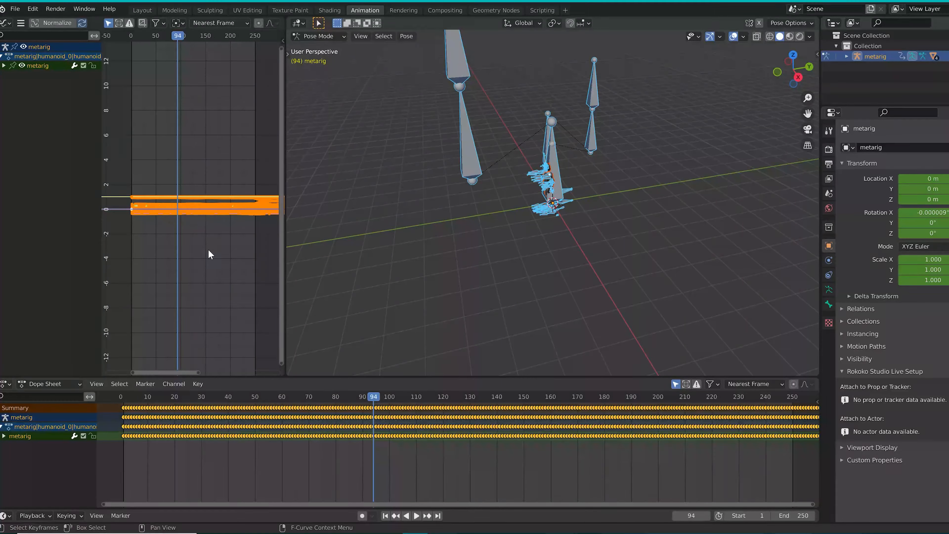
scroll(258, 241, down, 3)
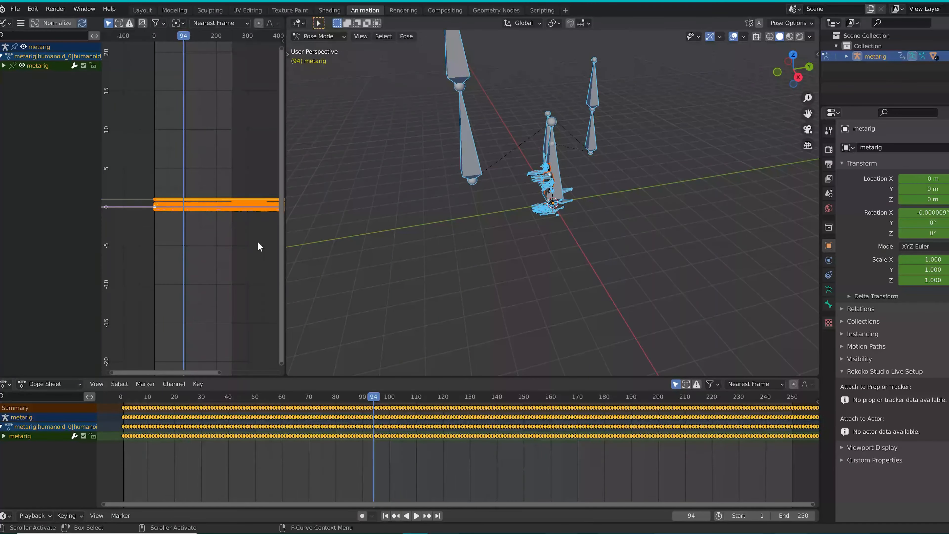
scroll(258, 242, down, 4)
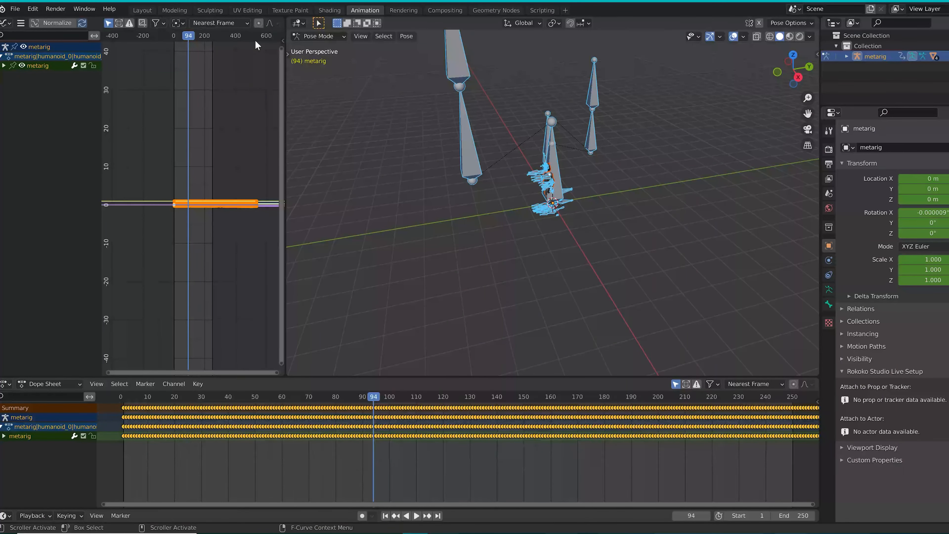
Set the scene's end frame to 520 and extend it to 570
click(792, 516)
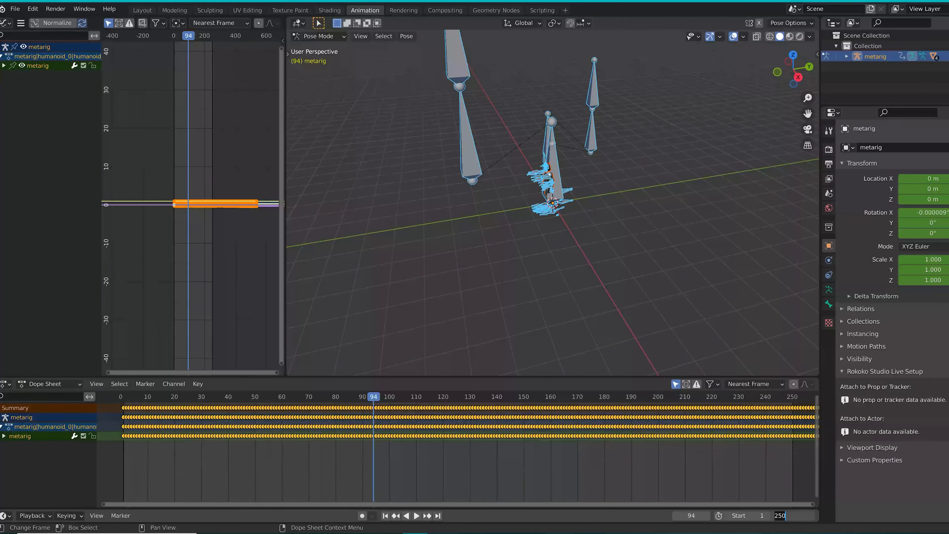
text(520)
key(Return)
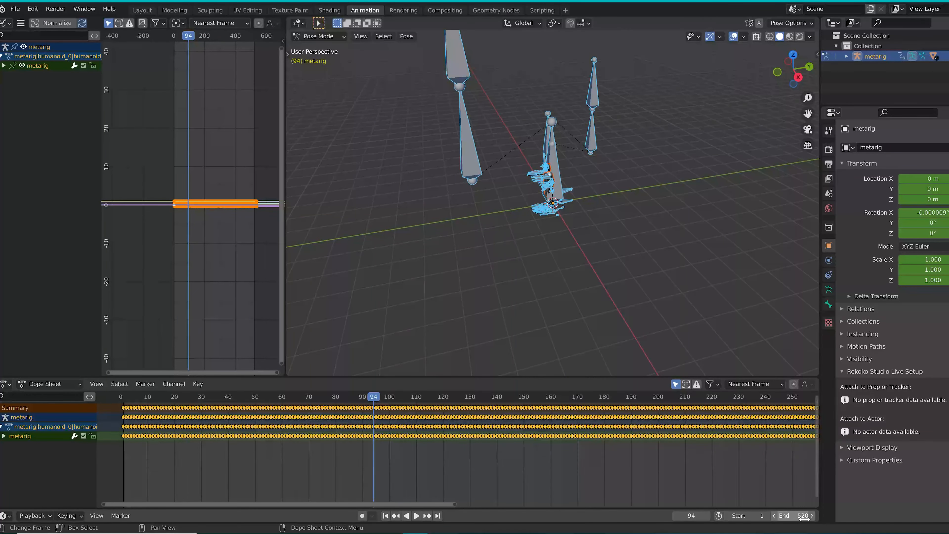
click(792, 515)
text(570)
key(Return)
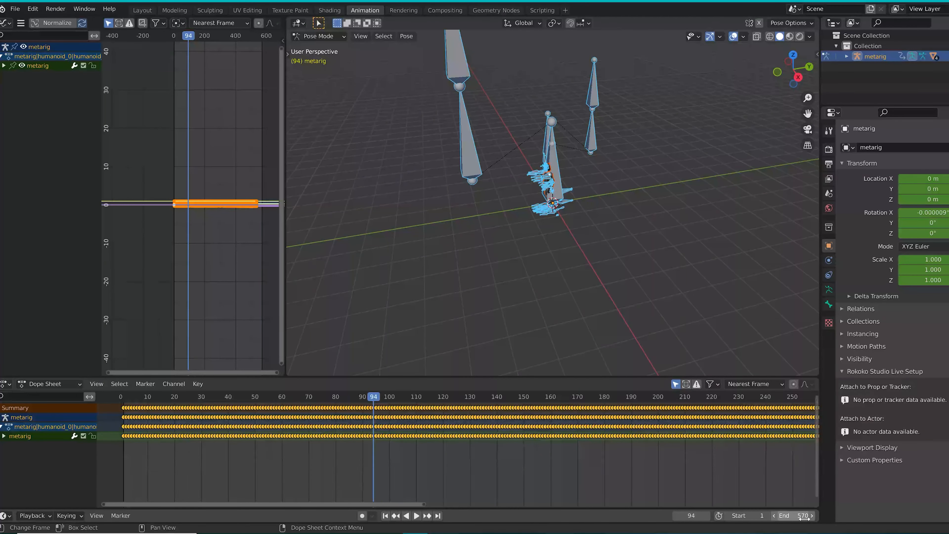
scroll(184, 211, up, 3)
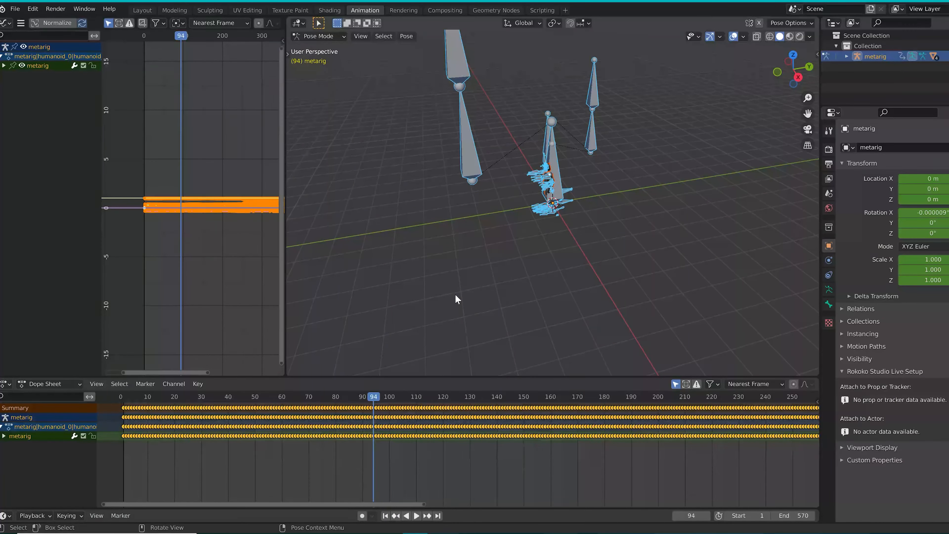
scroll(181, 199, up, 3)
scroll(182, 199, up, 7)
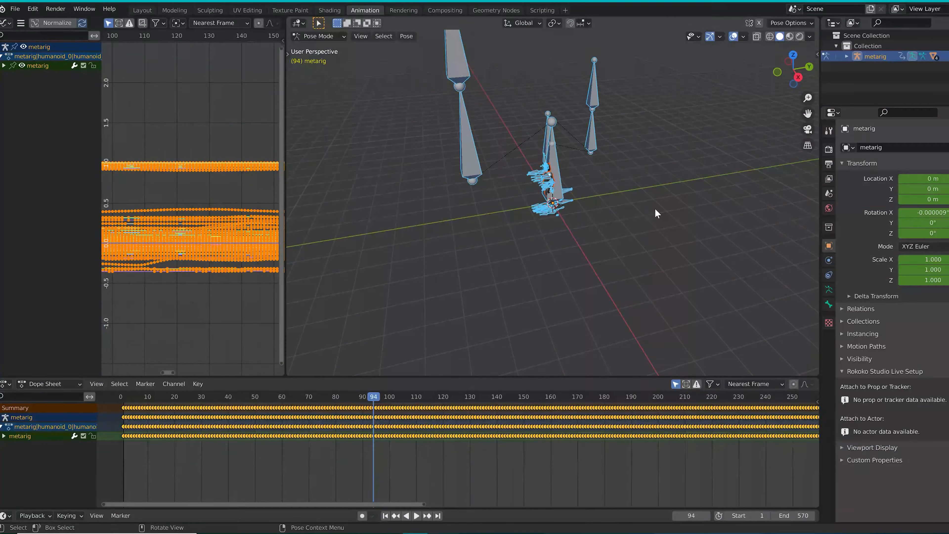
key(F3)
text(smoo)
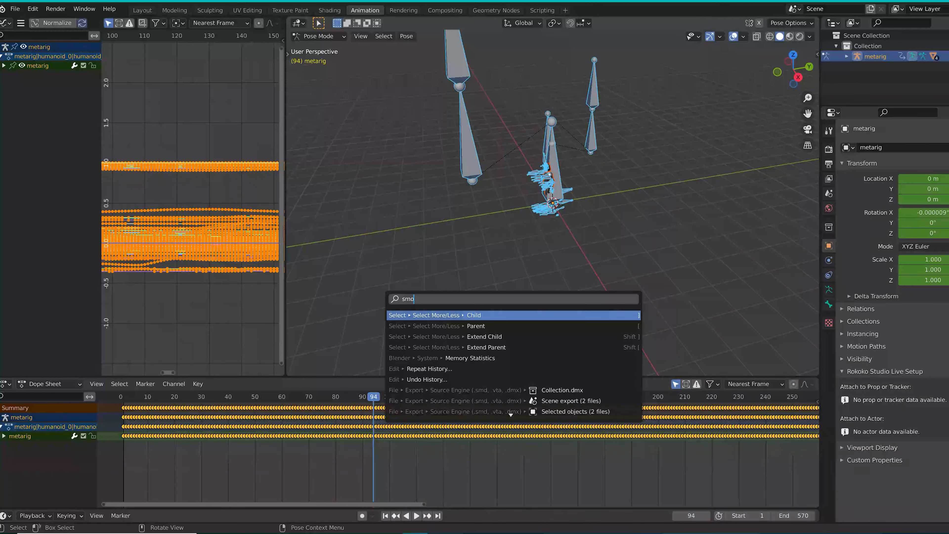
key(BackSpace)
key(BackSpace)
text(oth)
key(BackSpace)
key(BackSpace)
key(BackSpace)
key(BackSpace)
key(BackSpace)
key(BackSpace)
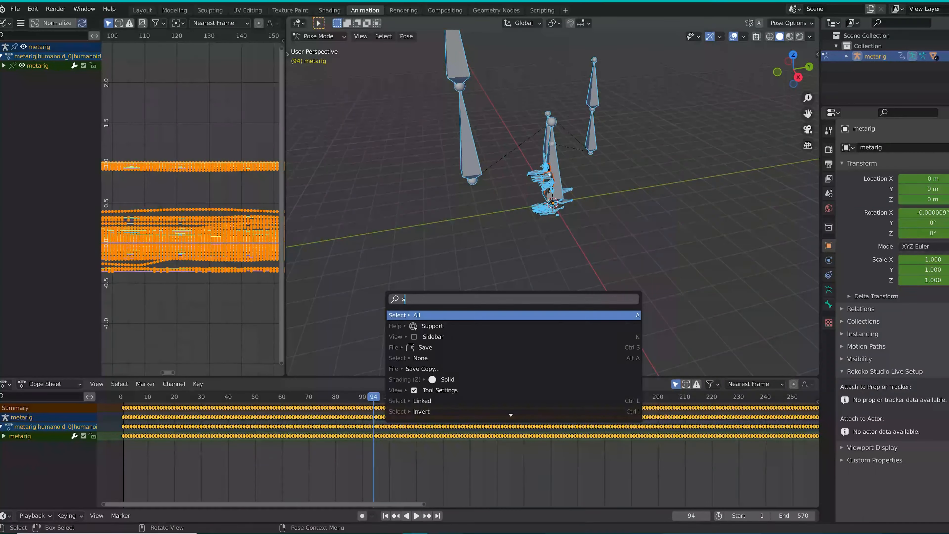
key(Escape)
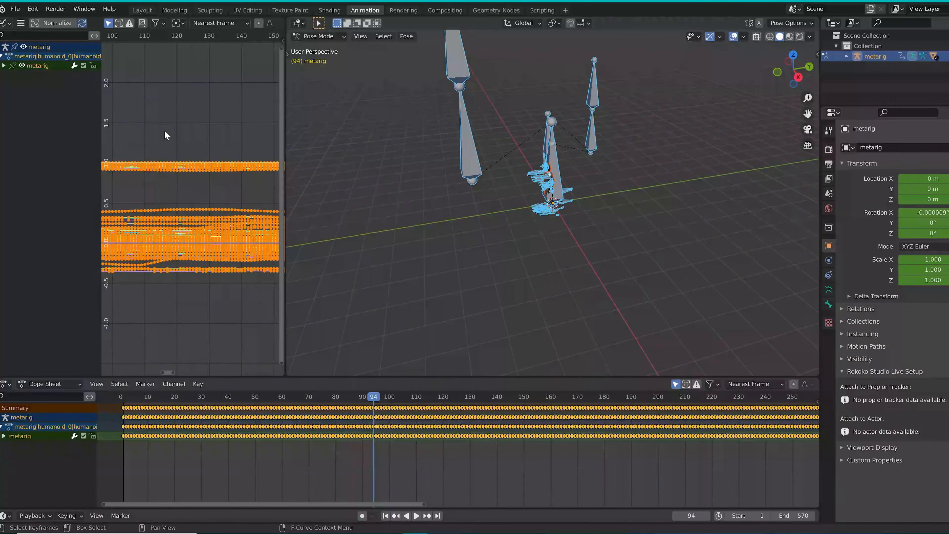
Select all keyframes in the Graph Editor and apply Smooth Keys to them twice
right_click(165, 132)
click(205, 120)
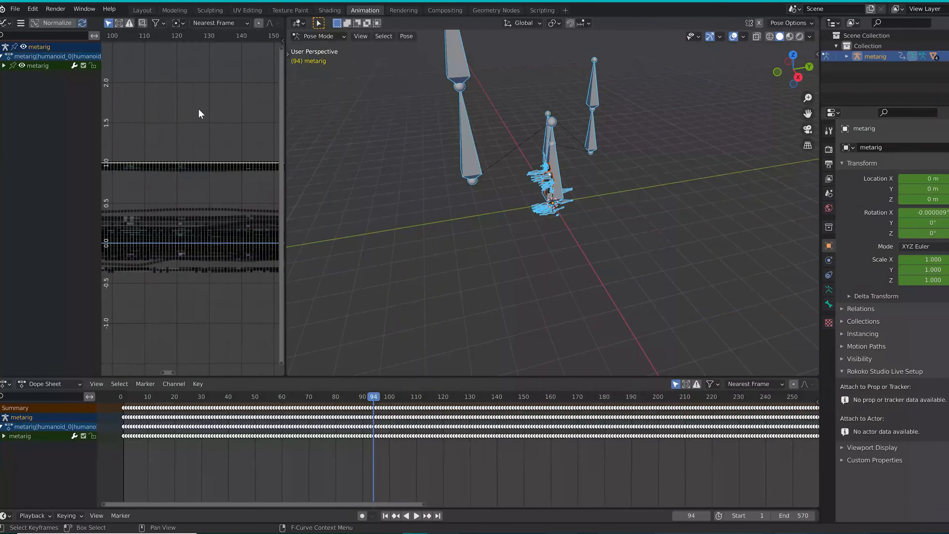
key(a)
key(F3)
text(smo)
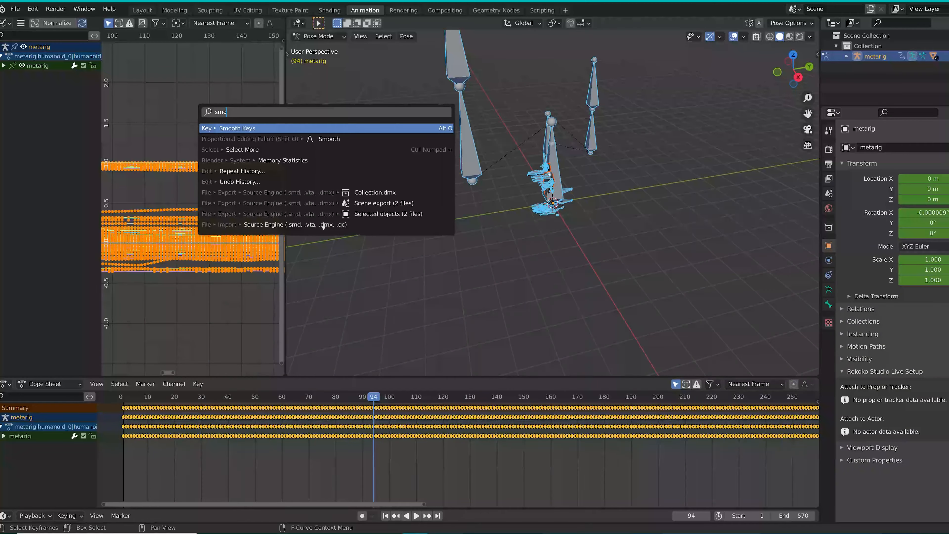
text(th)
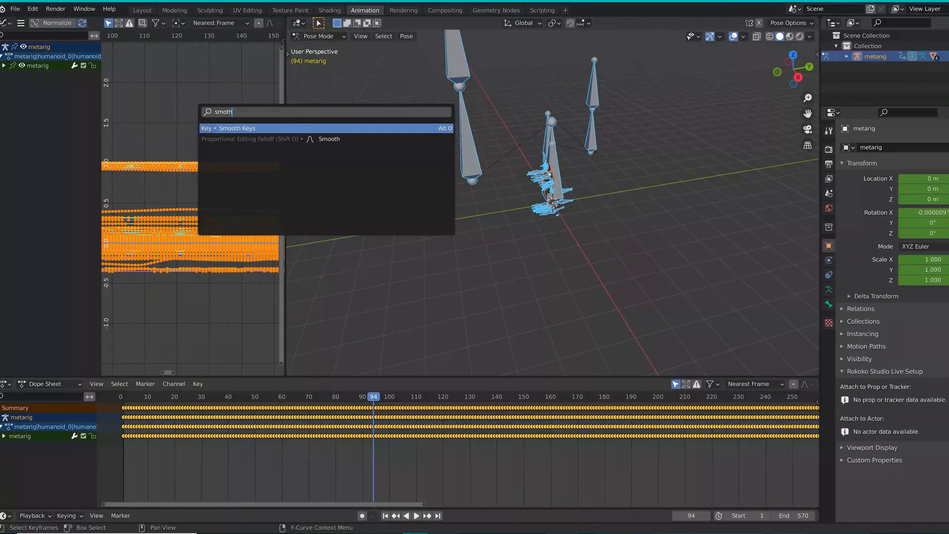
key(Return)
key(F3)
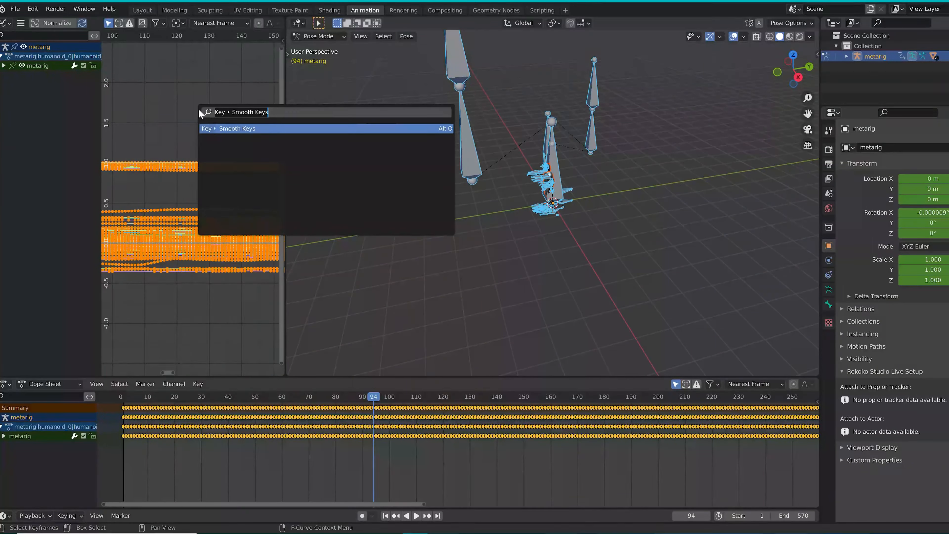
key(Return)
Run Clean Keyframes on all the selected animation curves
key(F3)
text(clean)
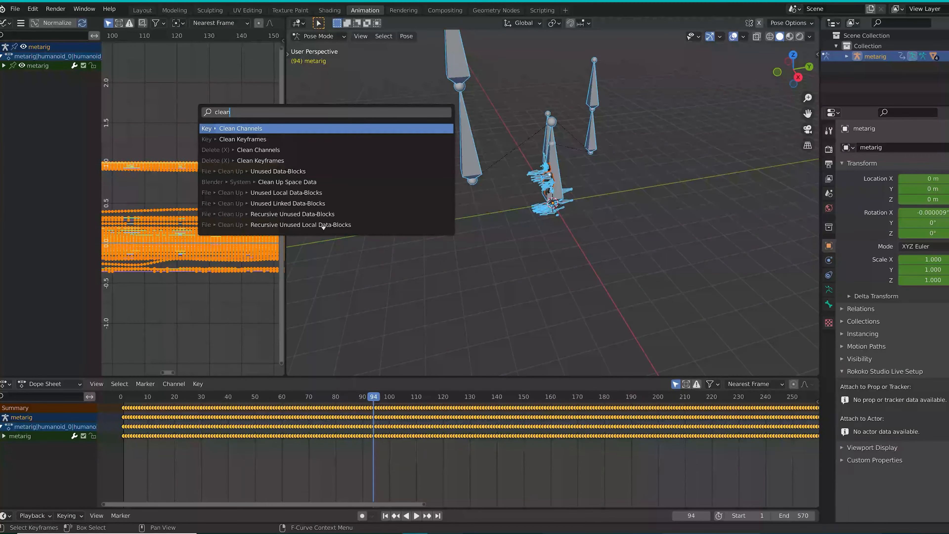
key(Down)
key(Return)
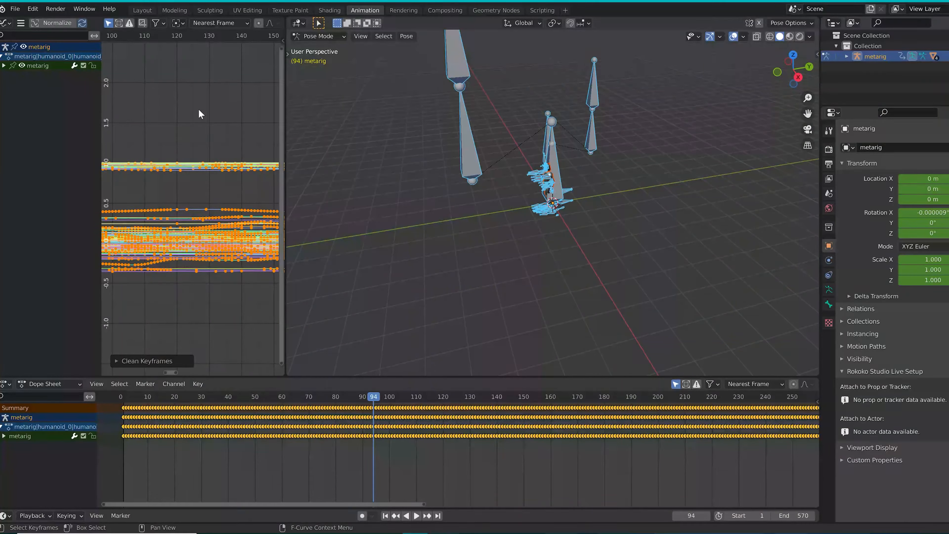
scroll(163, 193, down, 6)
scroll(240, 214, down, 3)
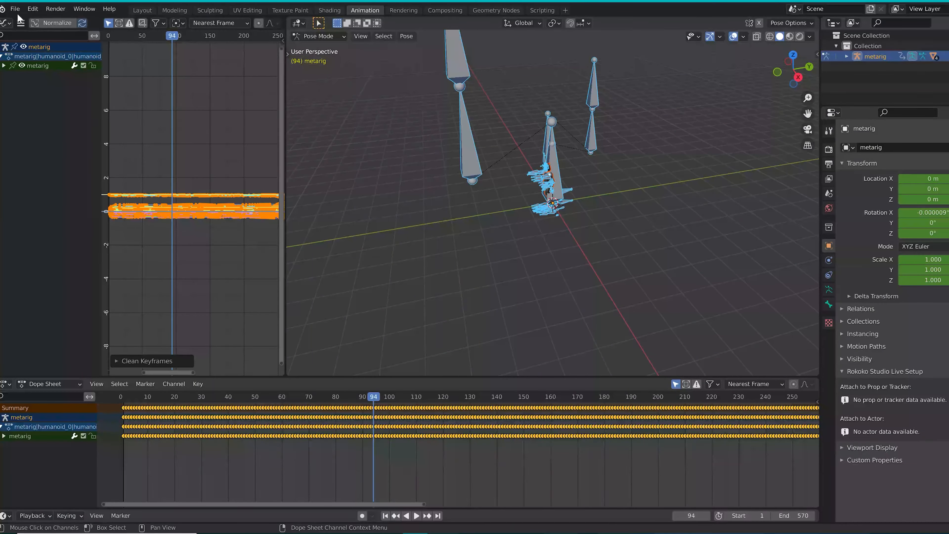
Change the Graph Editor area to the Nonlinear Animation editor and exit tweak mode on the metarig strip
click(6, 22)
click(149, 97)
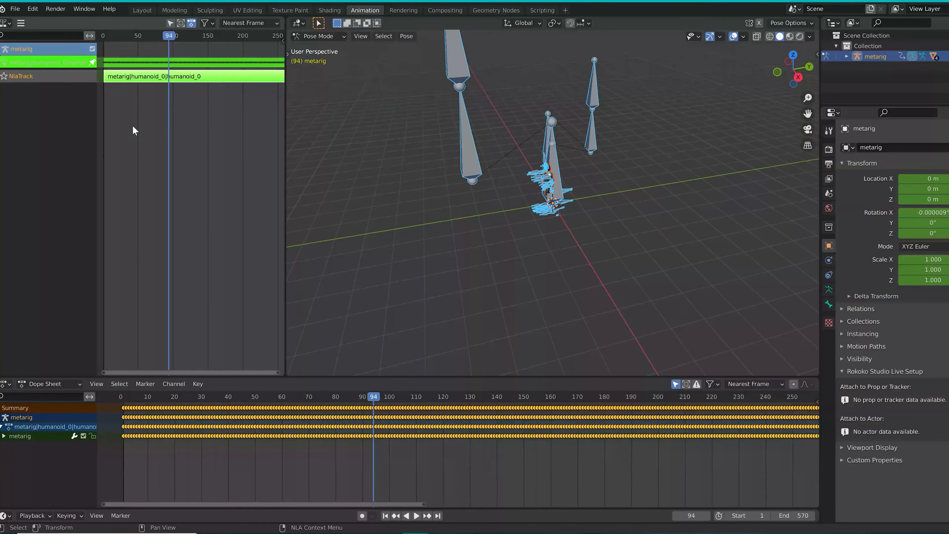
key(Tab)
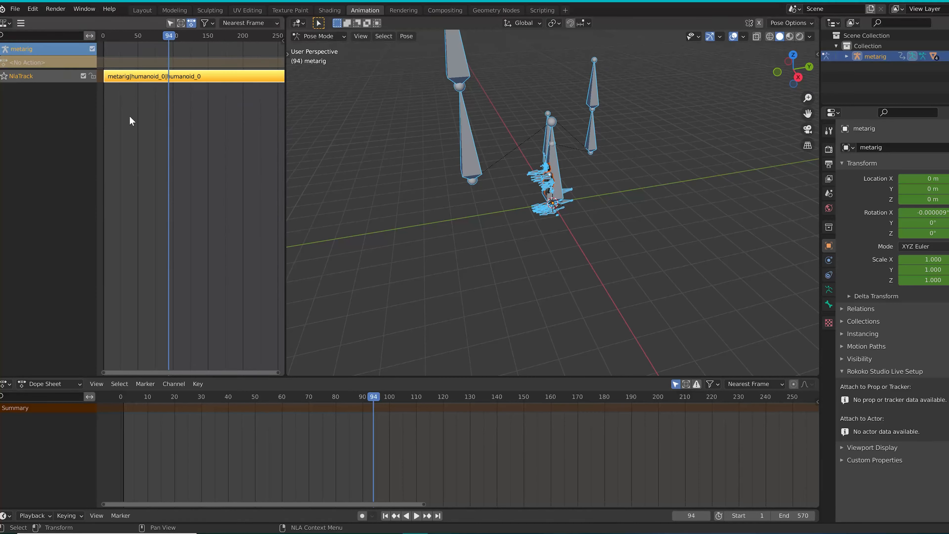
key(Tab)
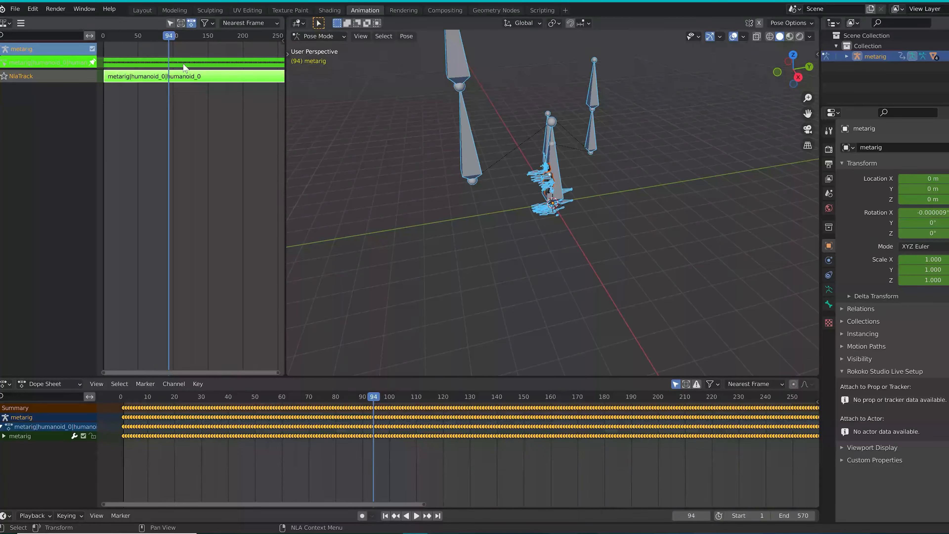
key(Tab)
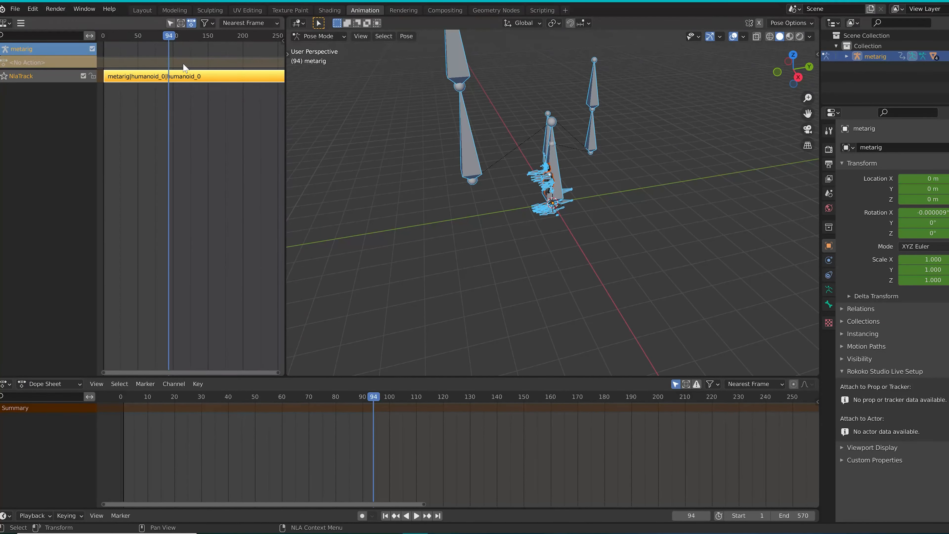
Scrub the strip's animation back to frame 54 and inspect the rigged character up close from another angle
click(332, 397)
key(space)
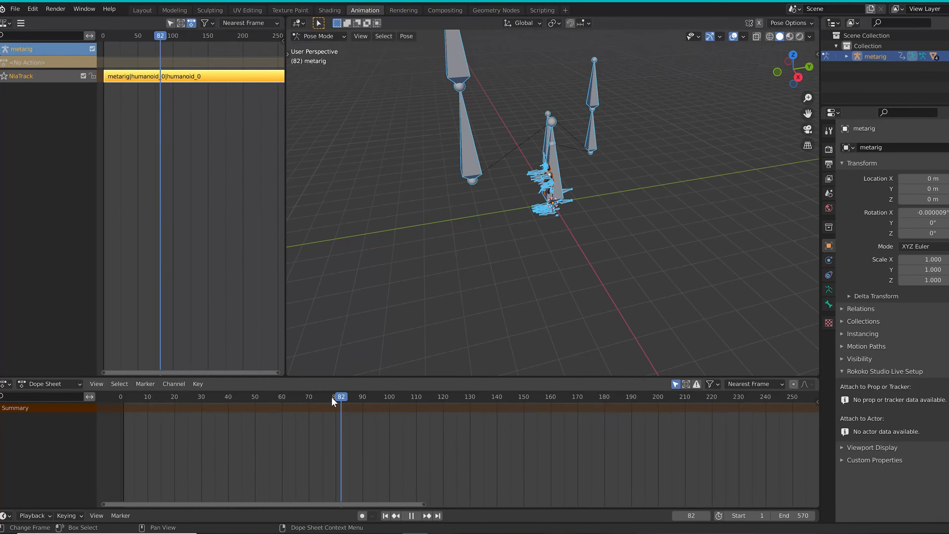
drag(332, 398, 266, 399)
scroll(457, 220, up, 6)
middle_drag(450, 206, 605, 187)
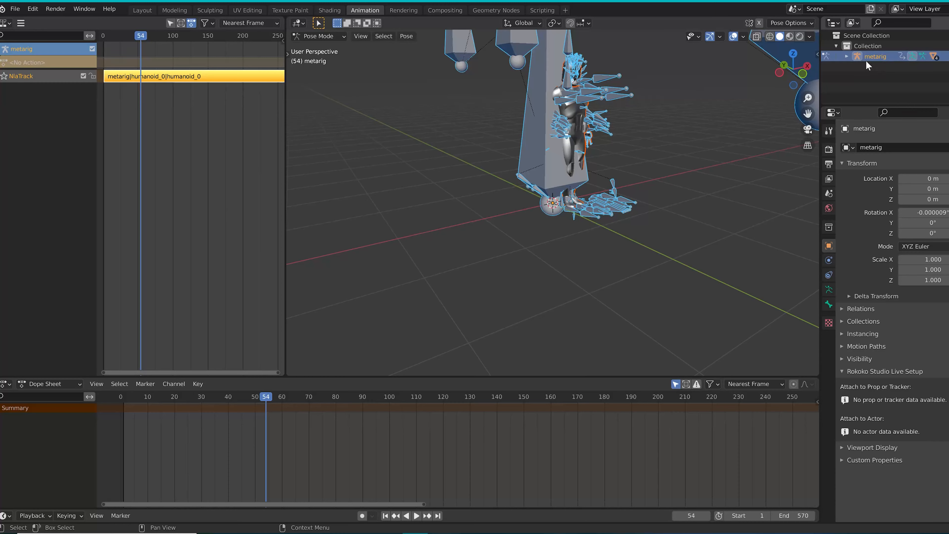
Hide the metarig and play back the animation on the character mesh alone, returning the playhead to frame 17
click(948, 57)
key(space)
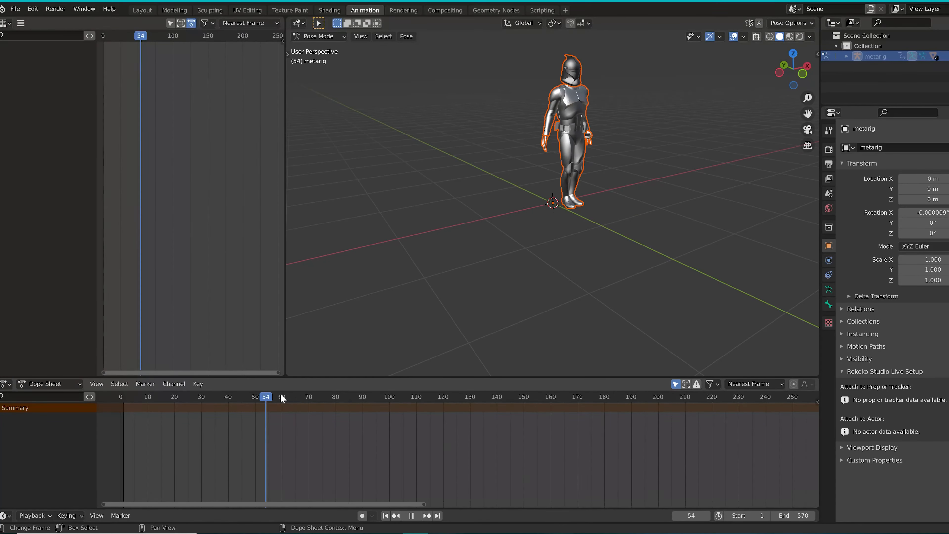
mouse_move(283, 399)
mouse_down()
mouse_move(376, 389)
mouse_move(511, 398)
mouse_move(279, 414)
mouse_up()
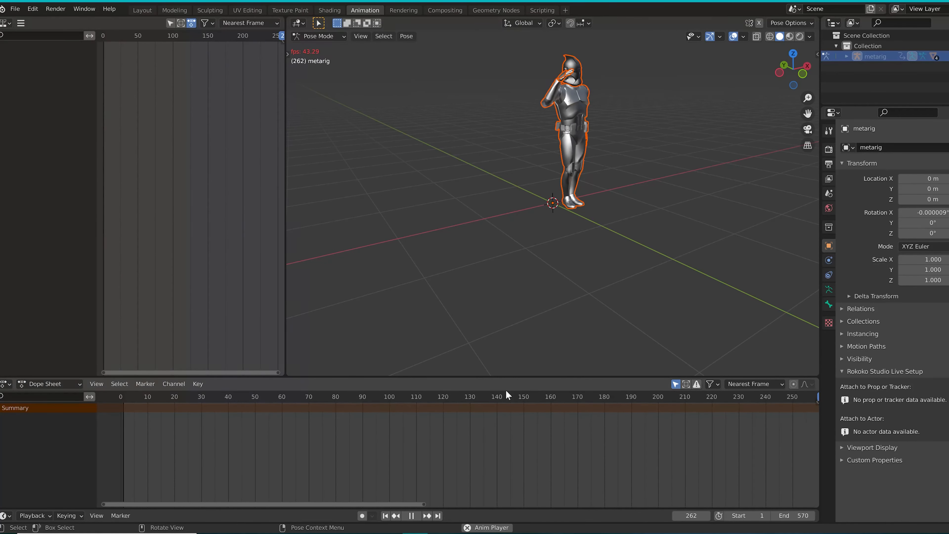
drag(507, 394, 395, 408)
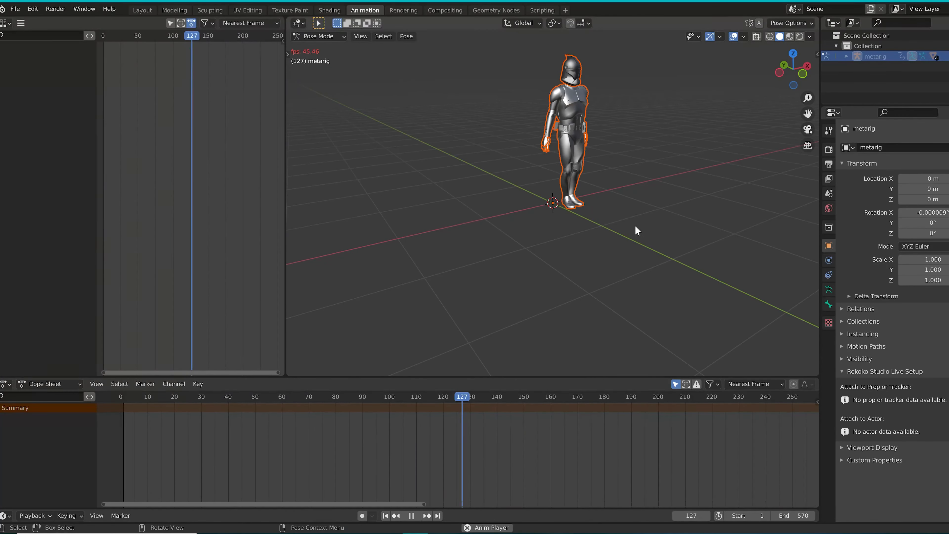
click(268, 397)
key(space)
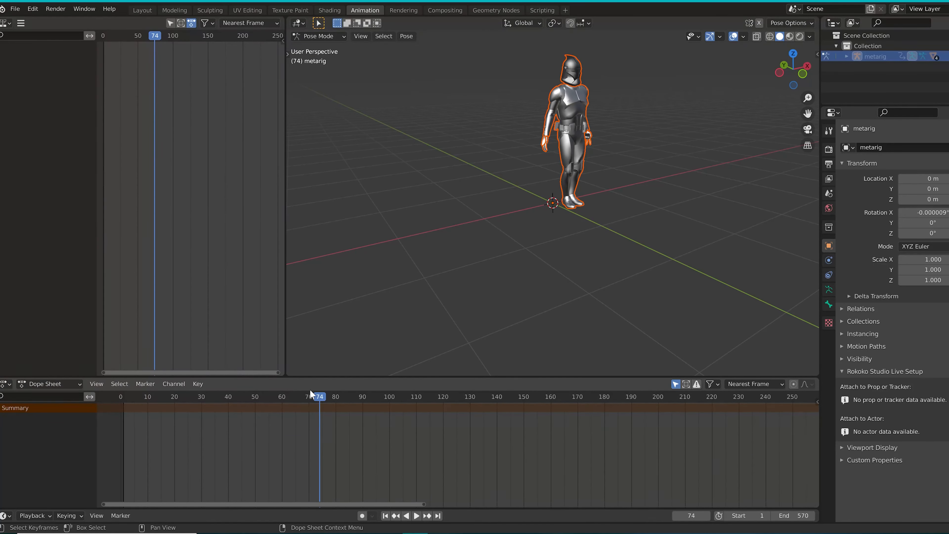
drag(244, 397, 167, 399)
Unhide the metarig and hide the two oversized bones rising from the character's base
click(948, 57)
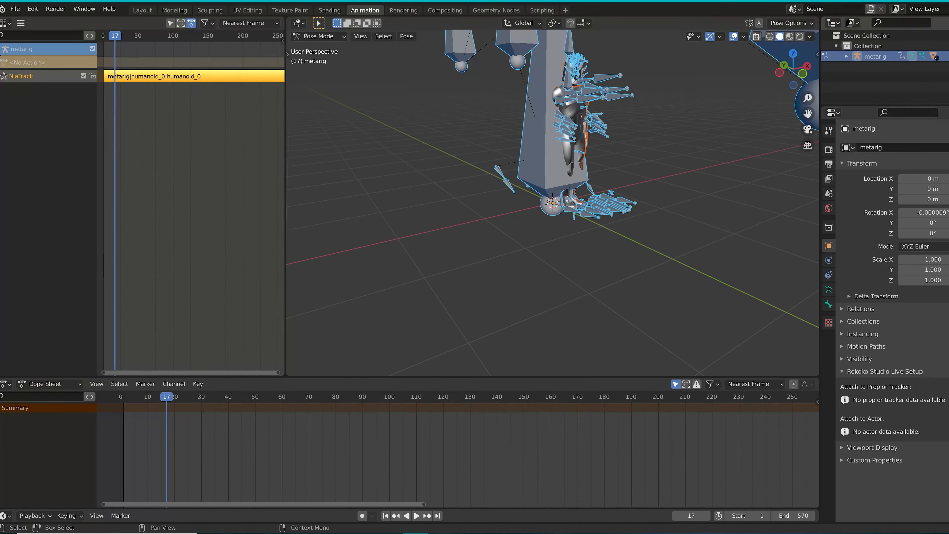
mouse_move(641, 146)
middle_down()
mouse_move(654, 164)
mouse_move(639, 146)
middle_up()
shift+middle_drag(596, 101, 579, 181)
click(557, 196)
key(h)
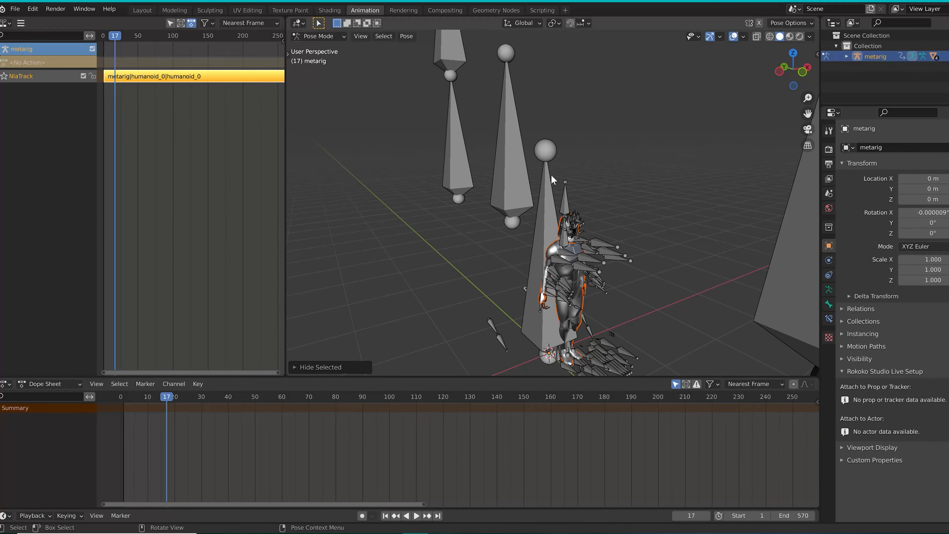
click(543, 184)
key(h)
middle_drag(562, 260, 500, 251)
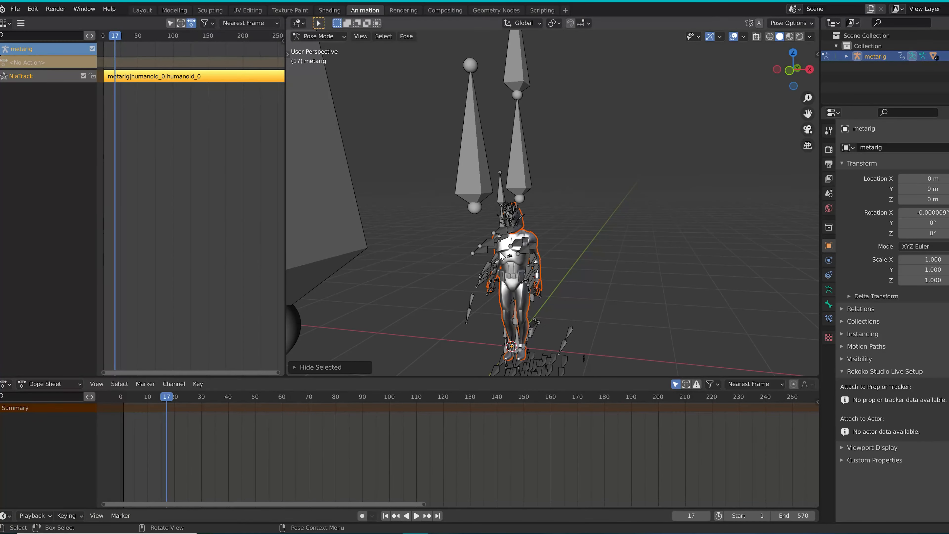
Hide the remaining oversized bones beside and above the character, keeping the bones close to the body
click(470, 171)
key(h)
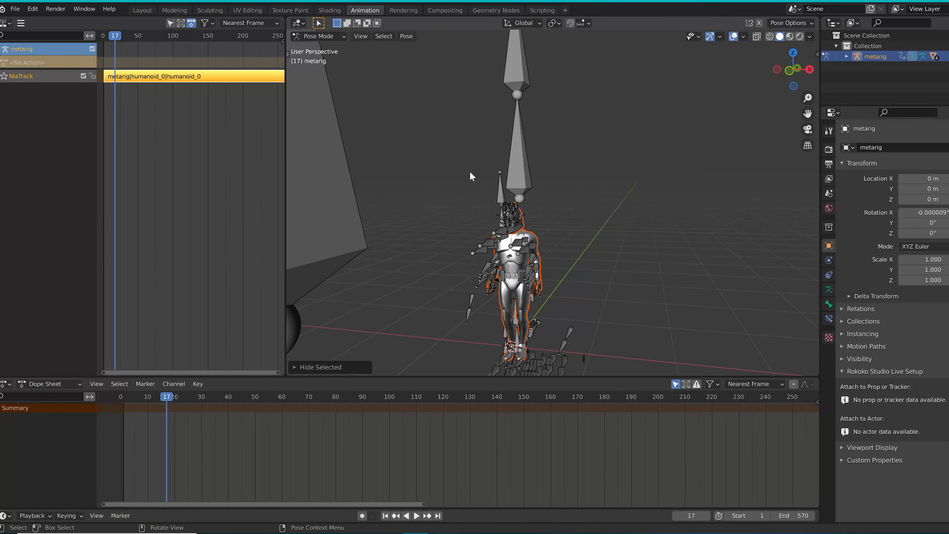
click(331, 211)
key(h)
click(522, 155)
key(h)
click(516, 78)
key(h)
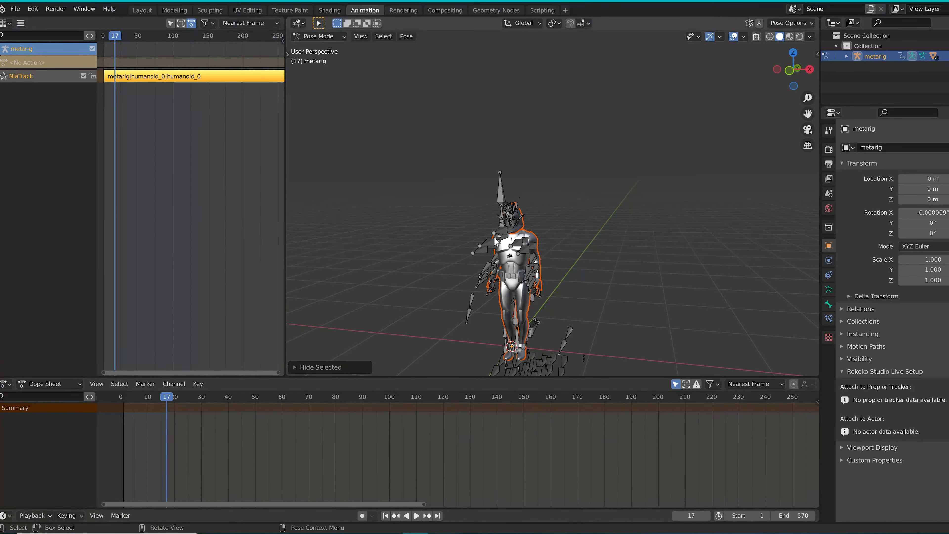
middle_drag(494, 236, 518, 240)
scroll(602, 271, up, 8)
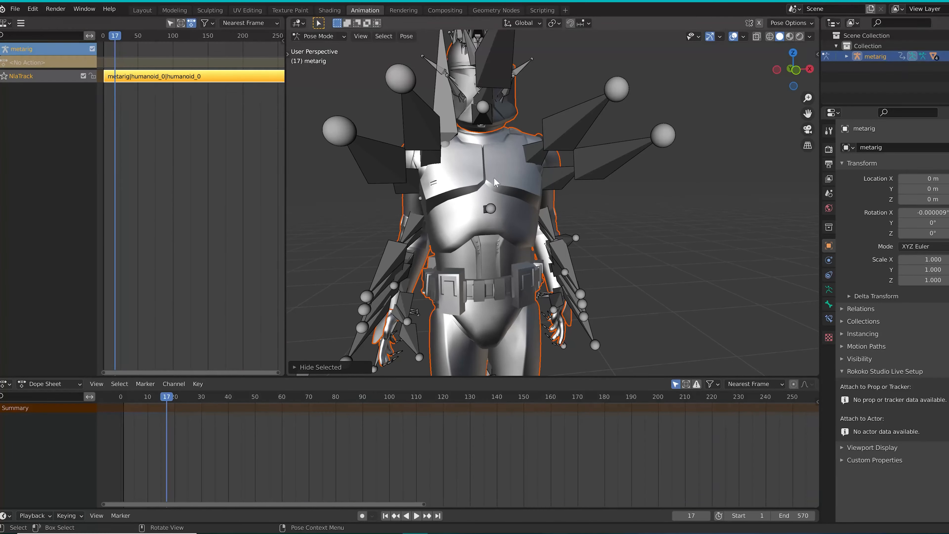
scroll(507, 185, down, 5)
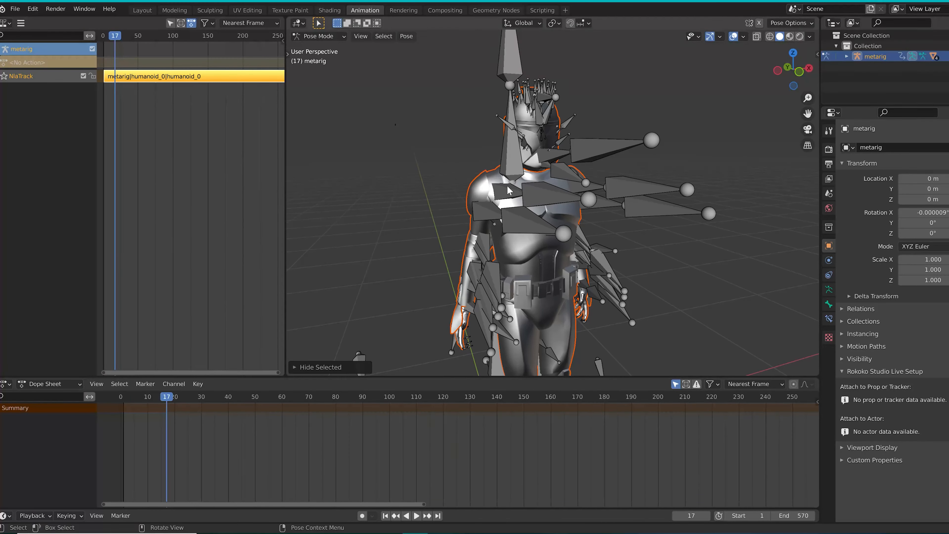
Switch to the Layout workspace and enlarge its timeline area
click(6, 23)
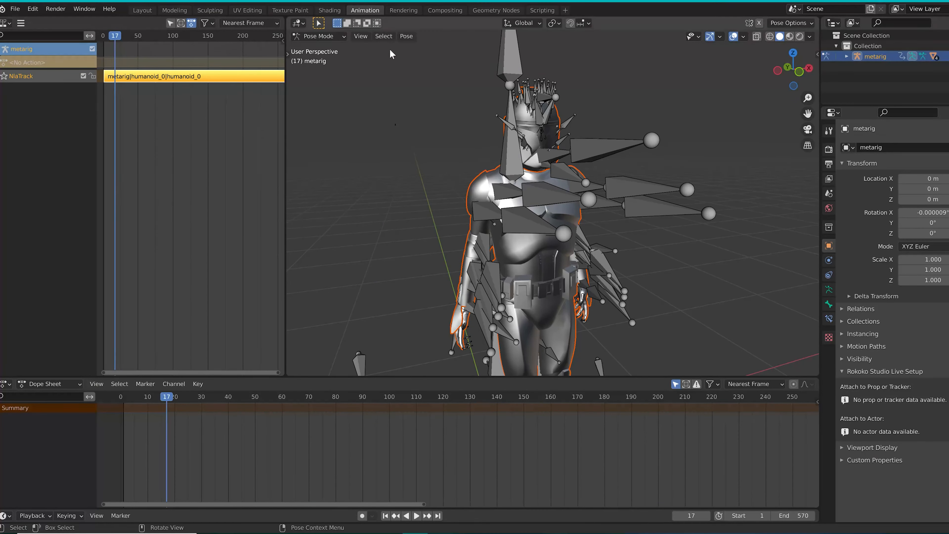
click(146, 10)
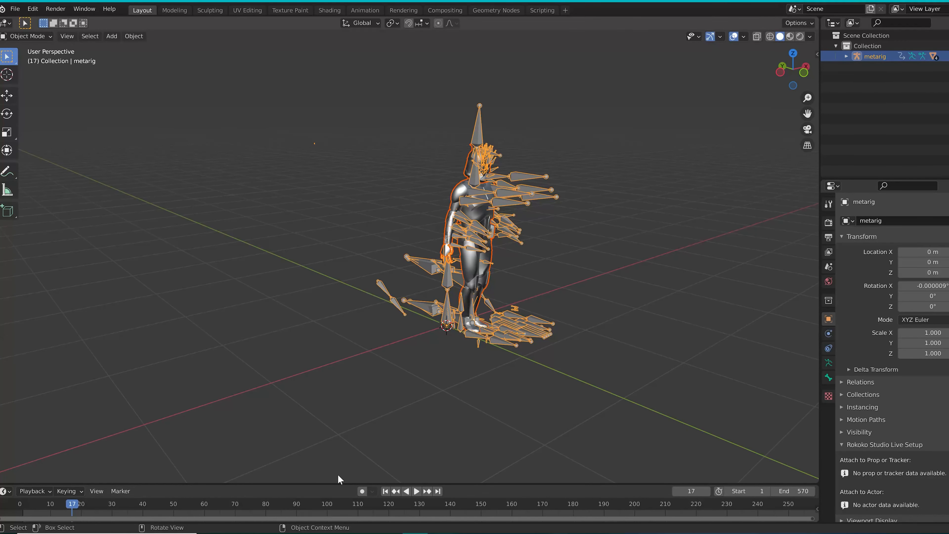
drag(318, 485, 318, 383)
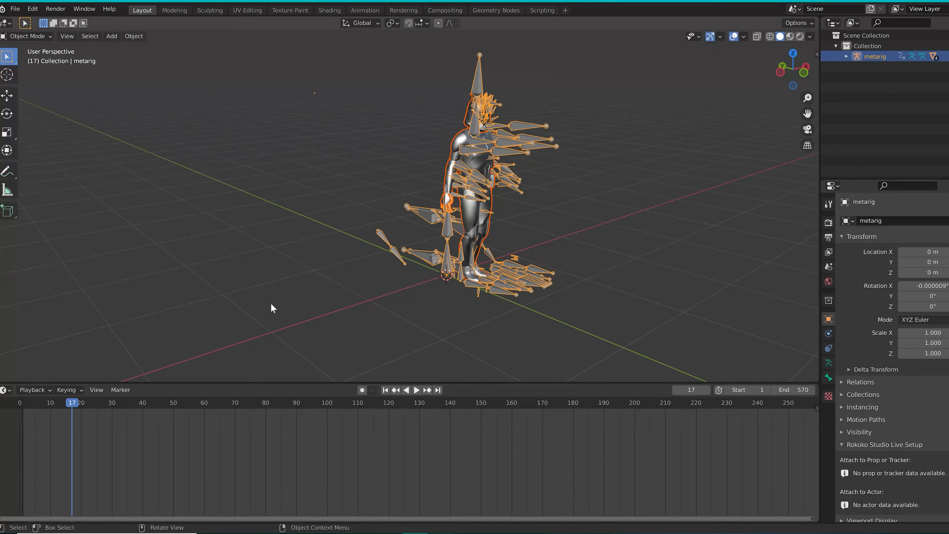
Set the current frame to 11 and enable auto keying
scroll(449, 174, up, 2)
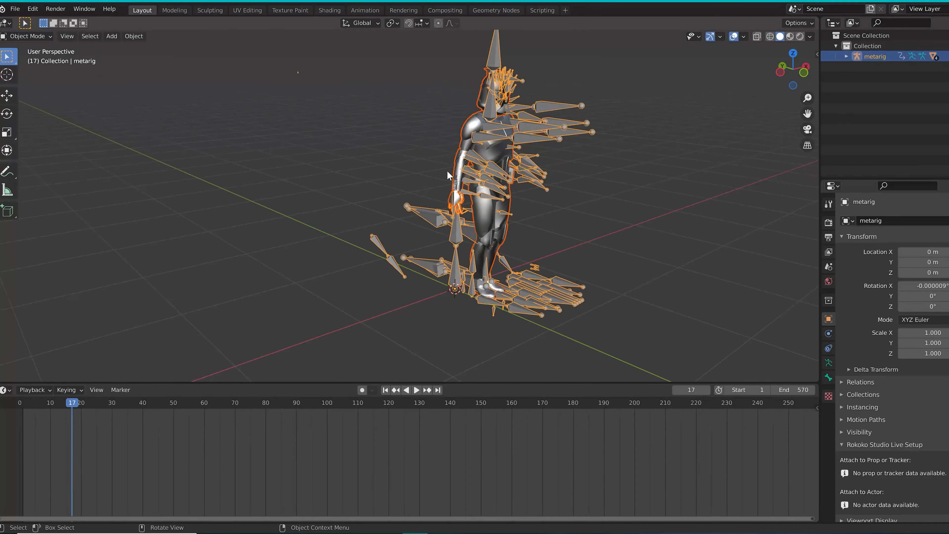
mouse_move(511, 153)
middle_down()
mouse_move(504, 149)
mouse_move(510, 153)
middle_up()
shift+middle_drag(537, 118, 521, 144)
scroll(518, 145, up, 1)
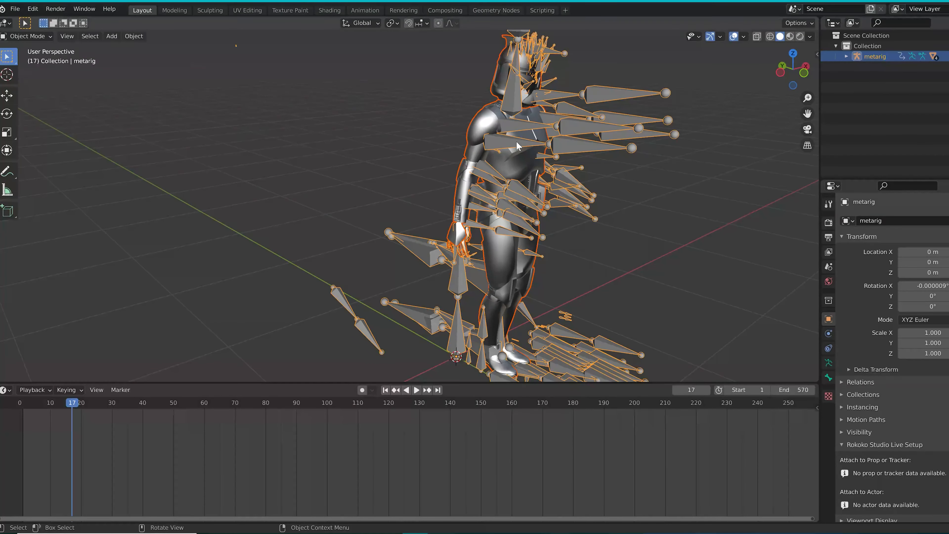
middle_drag(574, 197, 509, 191)
scroll(519, 121, up, 2)
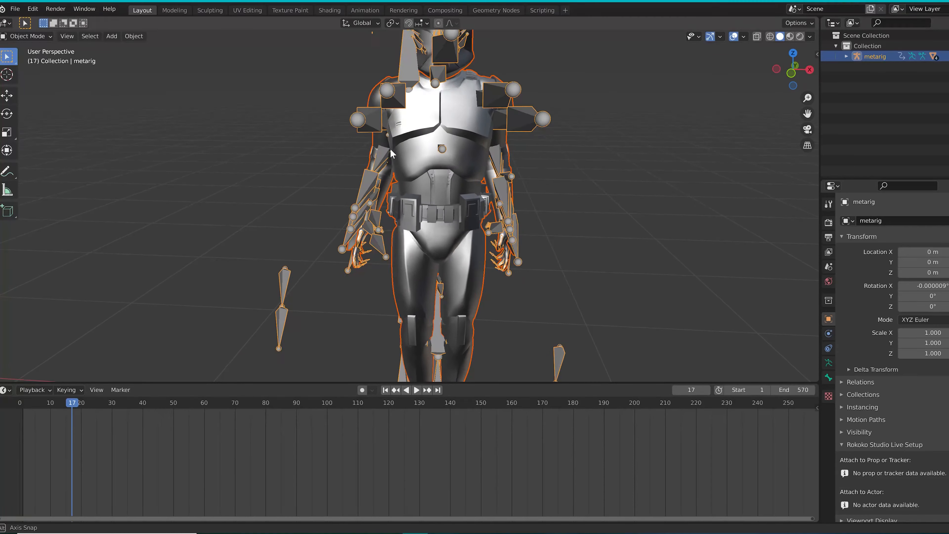
middle_drag(519, 121, 472, 146)
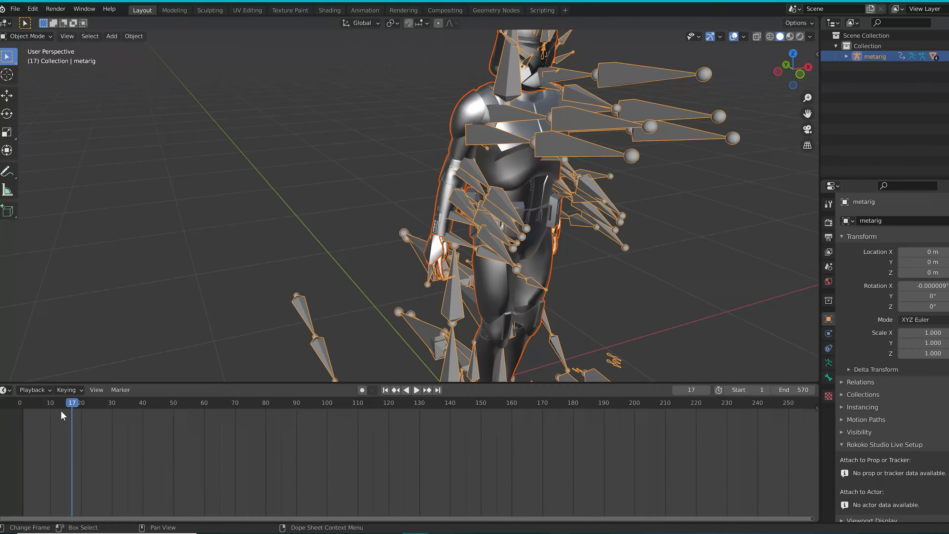
key(space)
mouse_move(61, 410)
mouse_down()
mouse_move(41, 408)
mouse_move(54, 409)
mouse_up()
key(space)
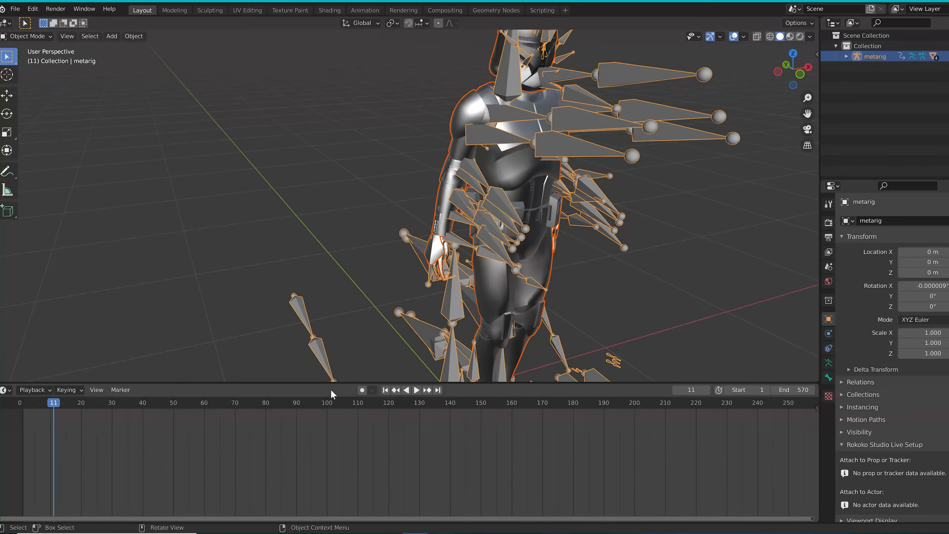
click(362, 390)
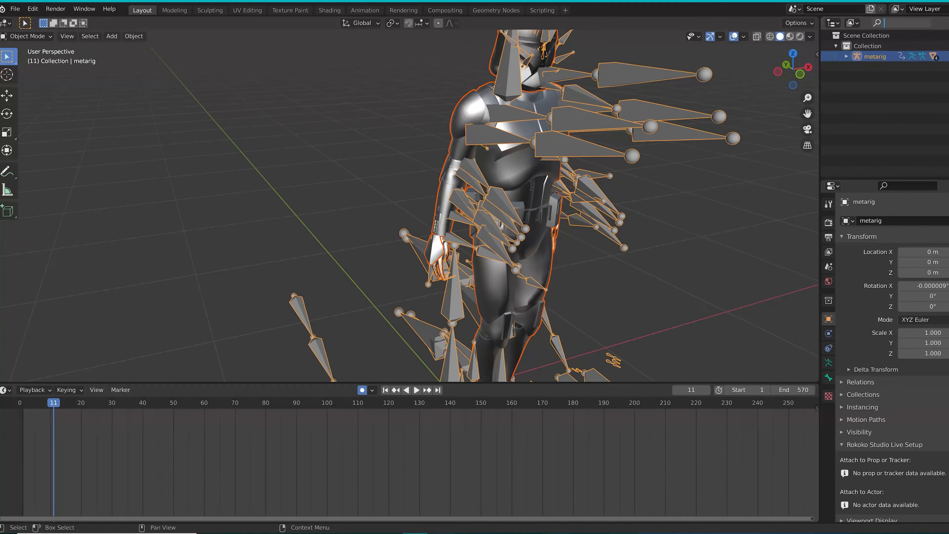
Filter the outliner for "arm" and bring the LeftArm bone hierarchy into view
text(arm)
key(Return)
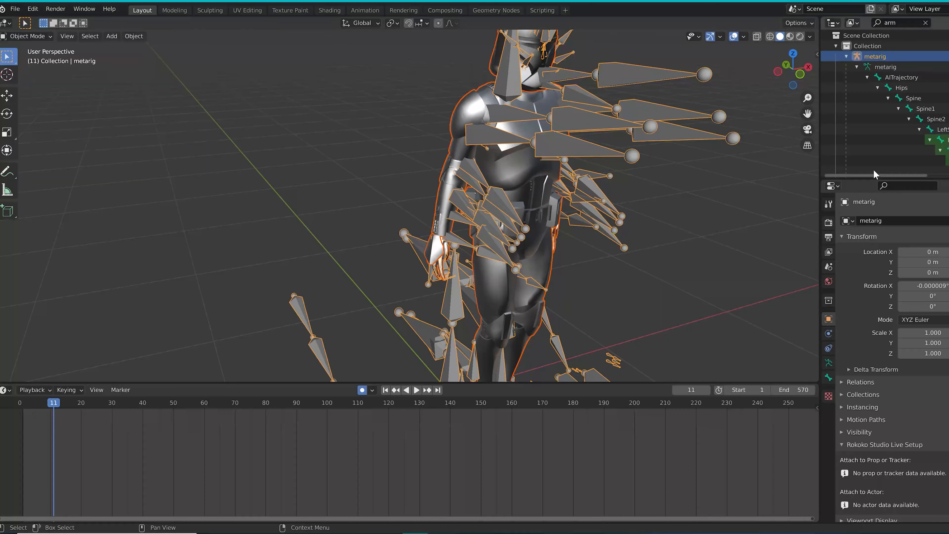
drag(874, 175, 925, 180)
scroll(909, 142, down, 1)
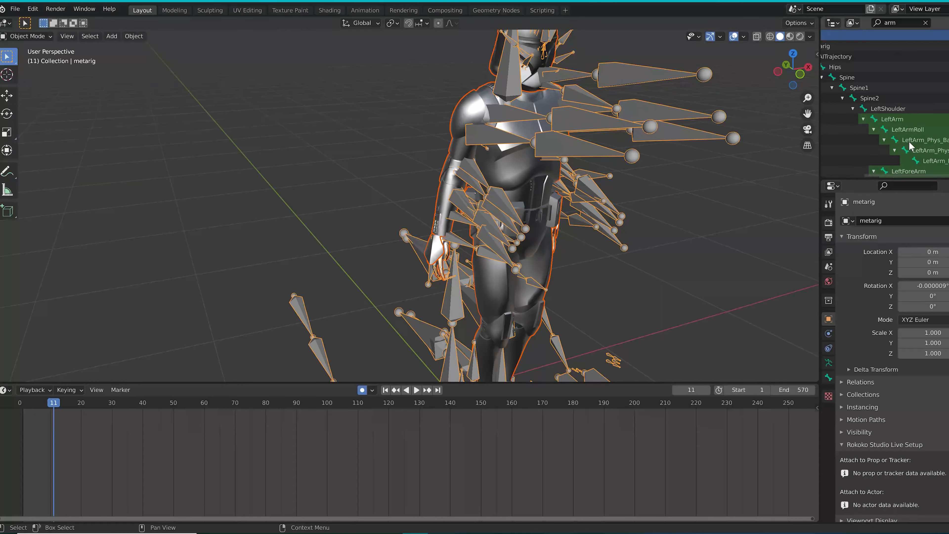
Enter Pose Mode and rotate the LeftArm bone at frame 11
click(888, 118)
click(27, 36)
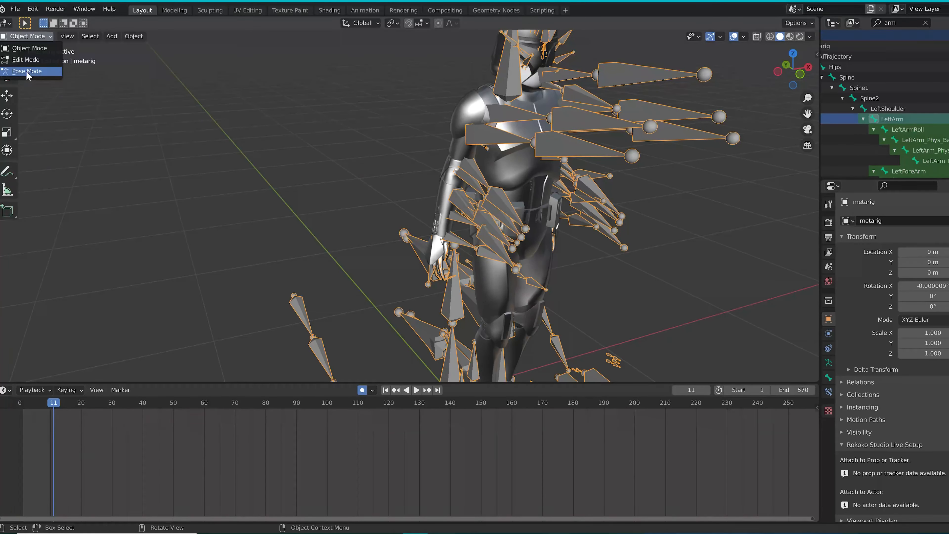
click(23, 73)
click(6, 114)
middle_drag(336, 198, 391, 198)
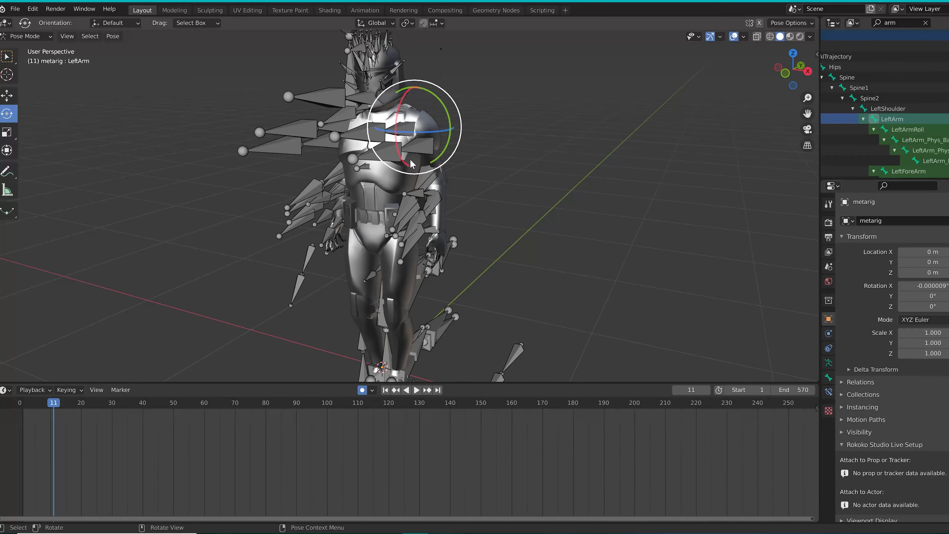
scroll(407, 122, up, 3)
middle_drag(424, 147, 420, 162)
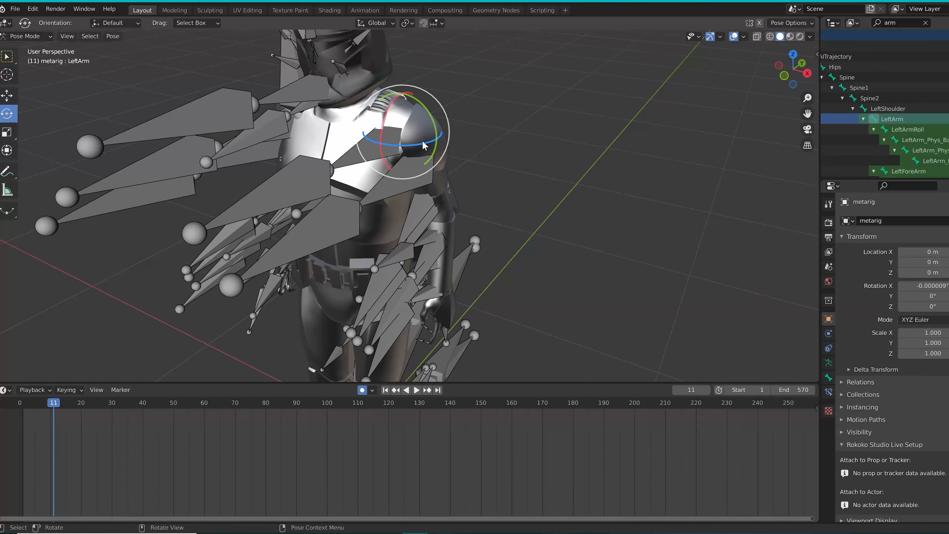
drag(421, 145, 422, 118)
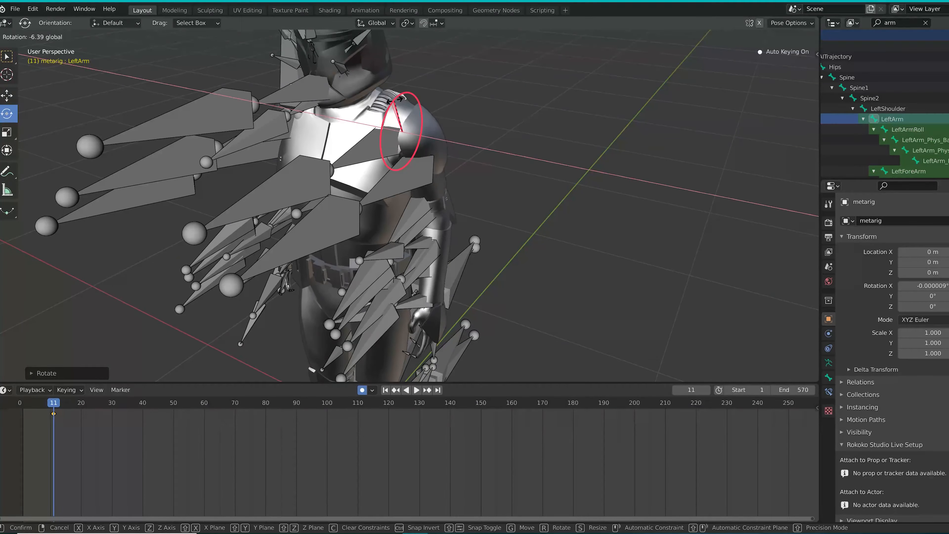
middle_drag(395, 188, 378, 320)
key(r)
click(257, 121)
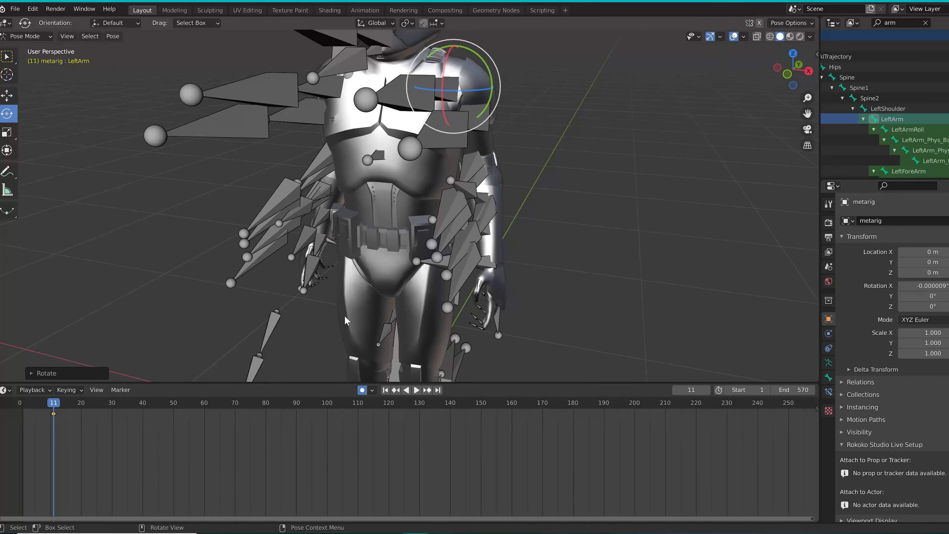
Scrub the timeline between frames 11 and 215 to examine how the left arm moves relative to the body
scroll(394, 321, down, 1)
scroll(469, 189, up, 1)
middle_drag(469, 189, 378, 293)
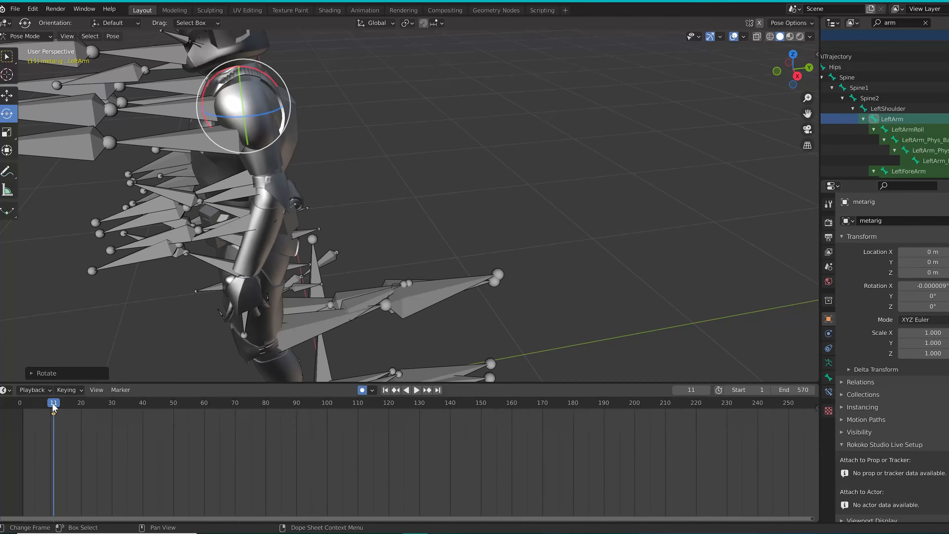
key(space)
drag(120, 412, 276, 438)
drag(368, 461, 478, 472)
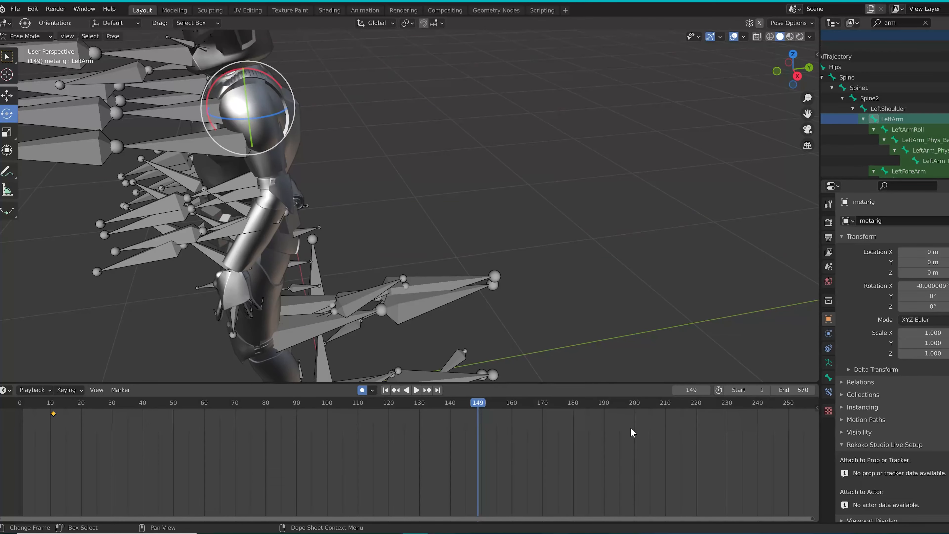
drag(485, 401, 681, 426)
middle_drag(337, 299, 410, 131)
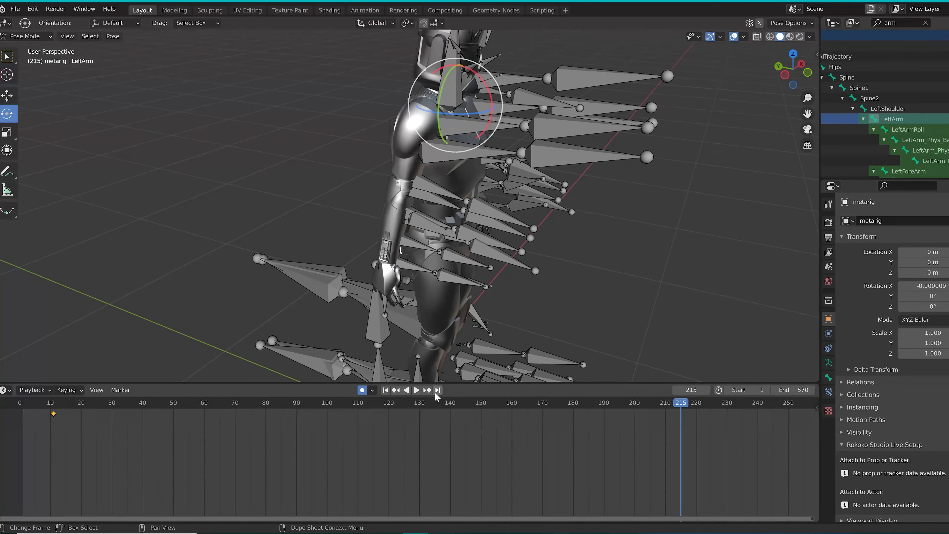
drag(435, 396, 355, 403)
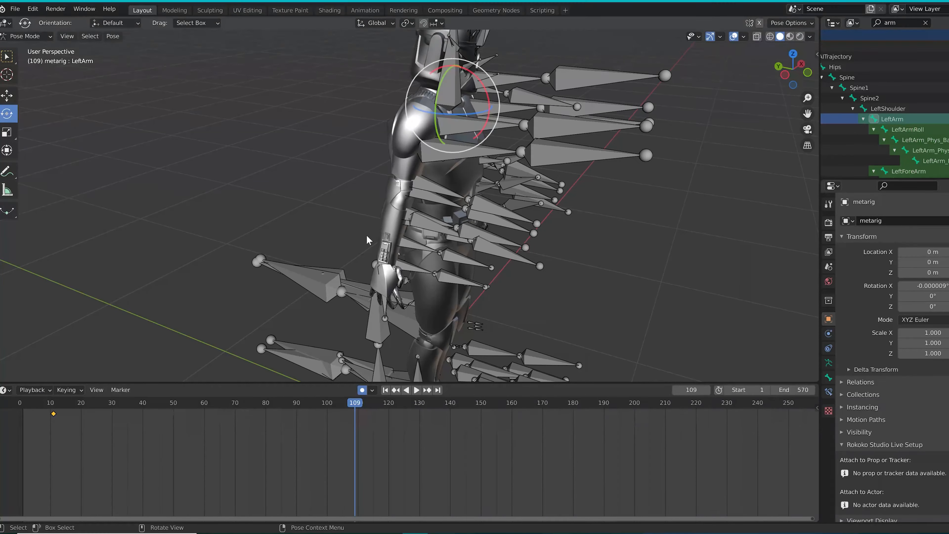
drag(71, 403, 53, 403)
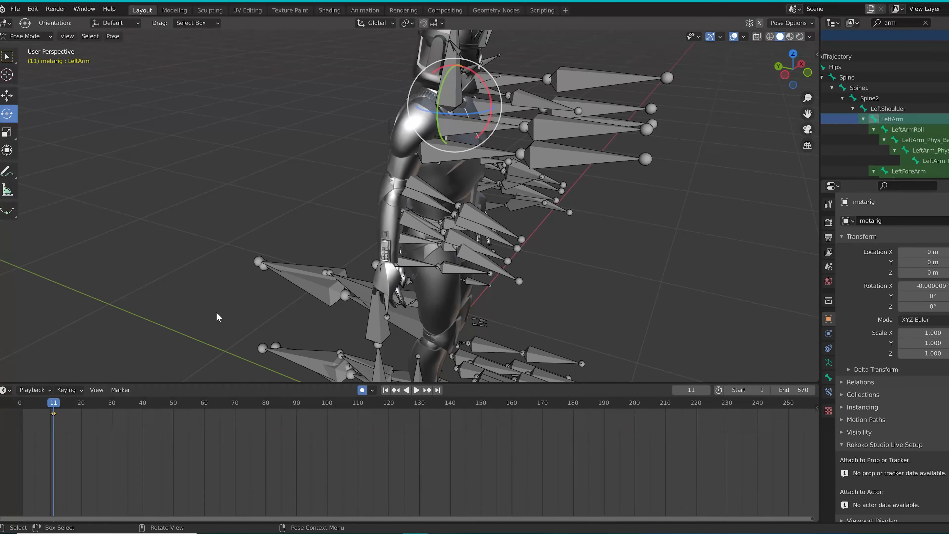
Rotate the RightArm bone and the RightForeArm bone at frame 11 to adjust the right arm's pose
scroll(876, 125, down, 5)
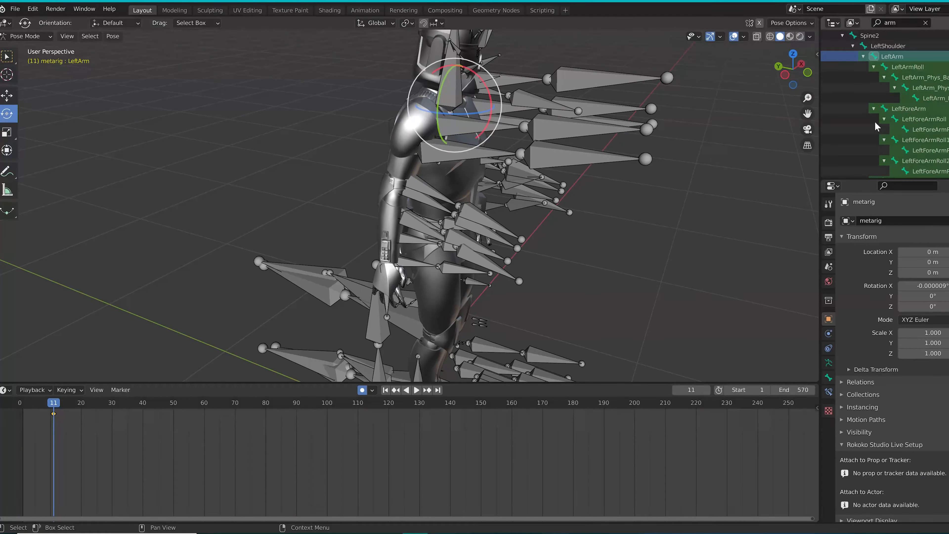
scroll(876, 125, down, 3)
click(895, 110)
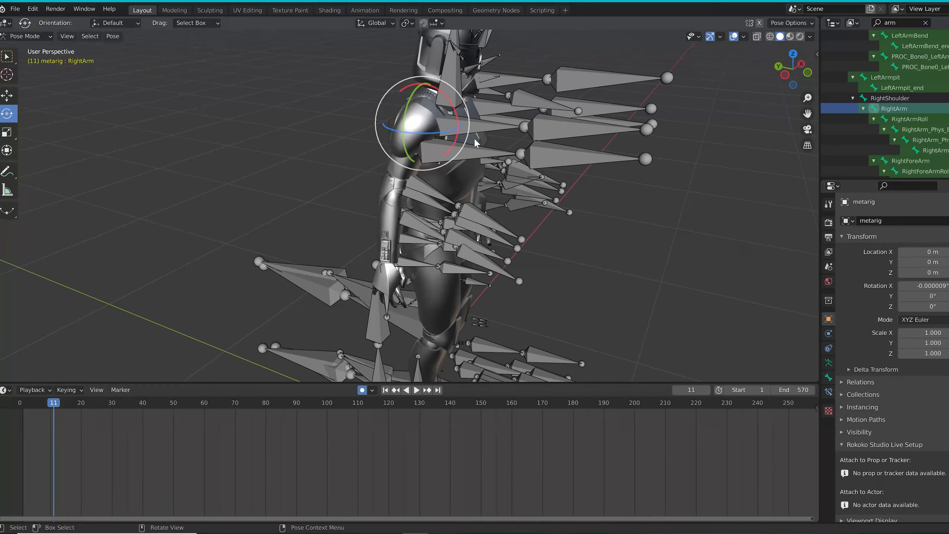
drag(450, 152, 455, 146)
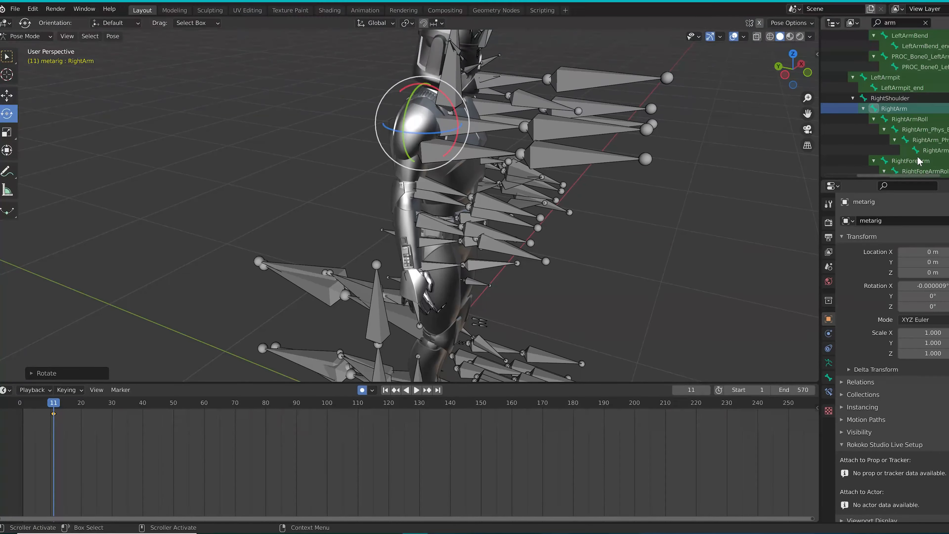
click(441, 165)
drag(440, 173, 435, 186)
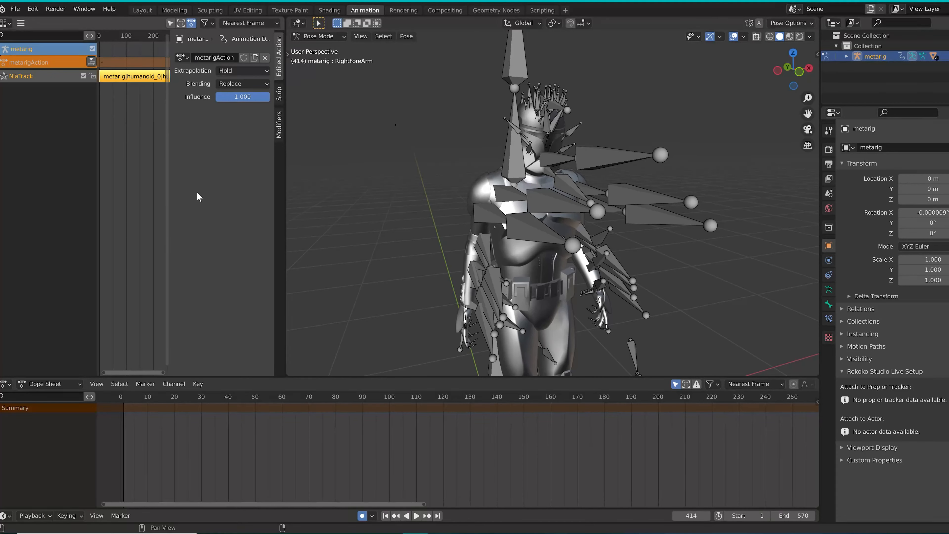
Return to the Layout workspace and delete the keyframe of the LeftArm bone
click(228, 84)
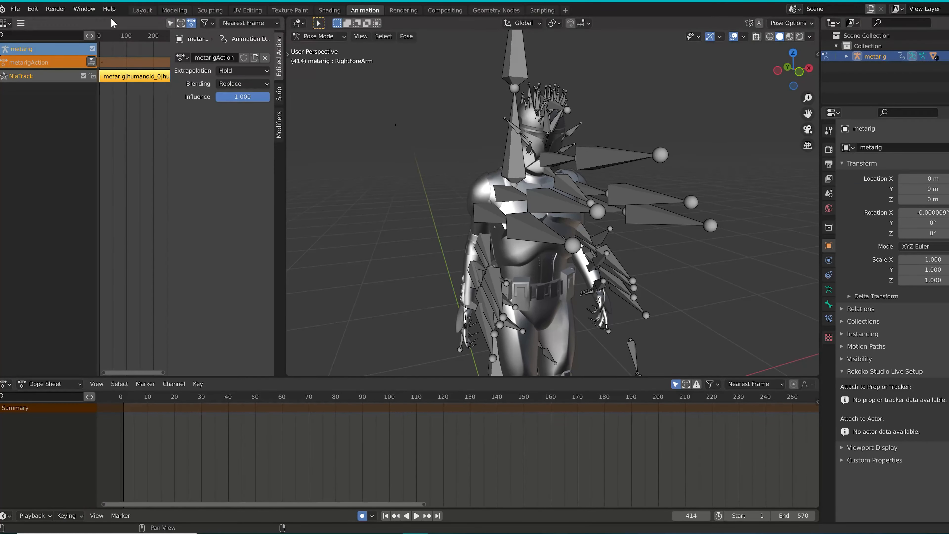
click(142, 10)
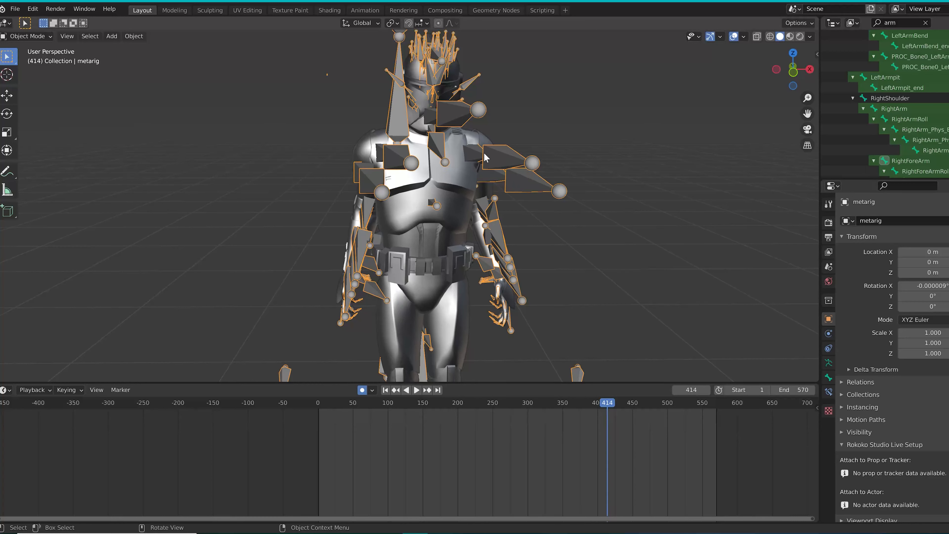
key(ctrl+a)
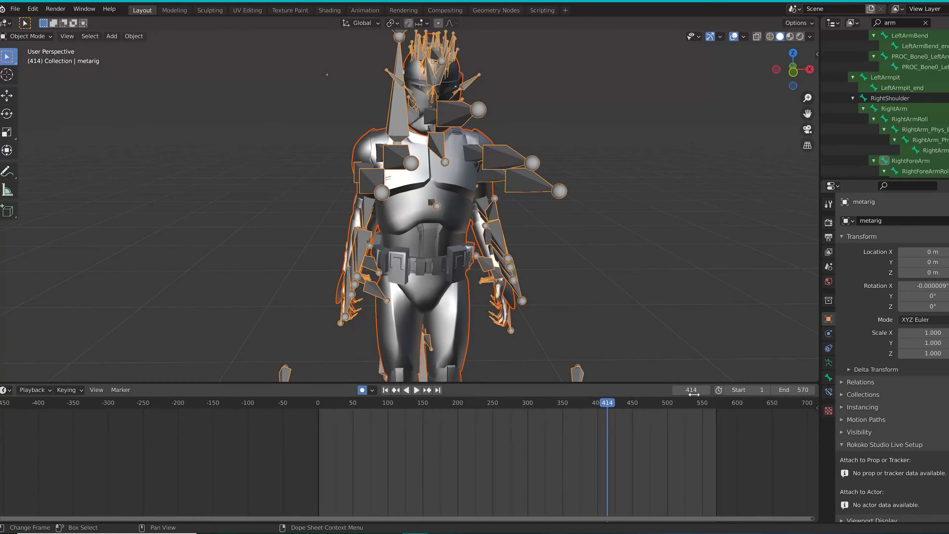
click(917, 98)
scroll(917, 85, up, 8)
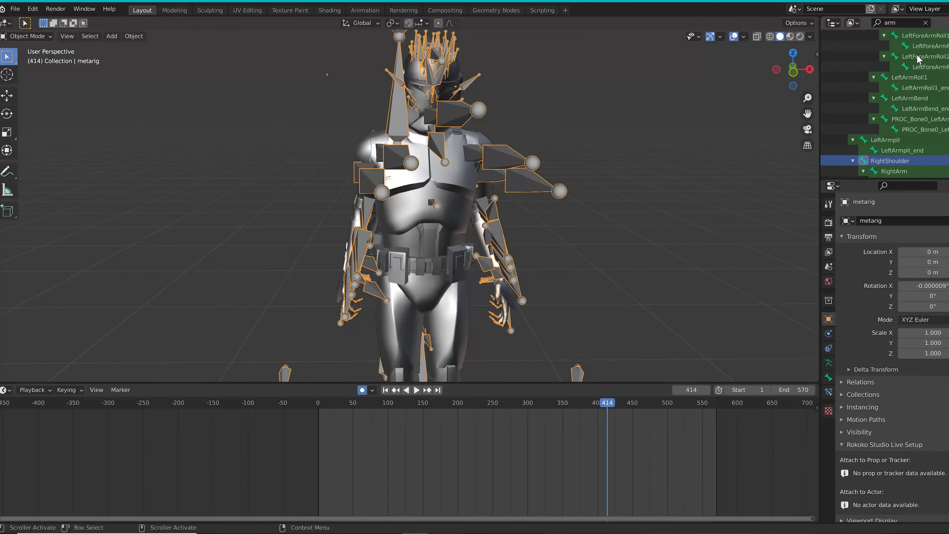
click(918, 56)
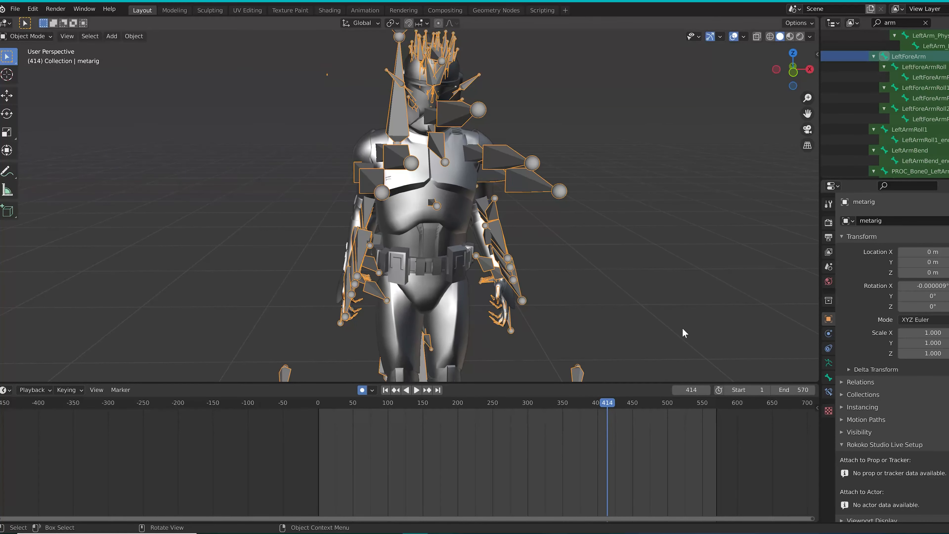
scroll(926, 70, up, 3)
click(895, 46)
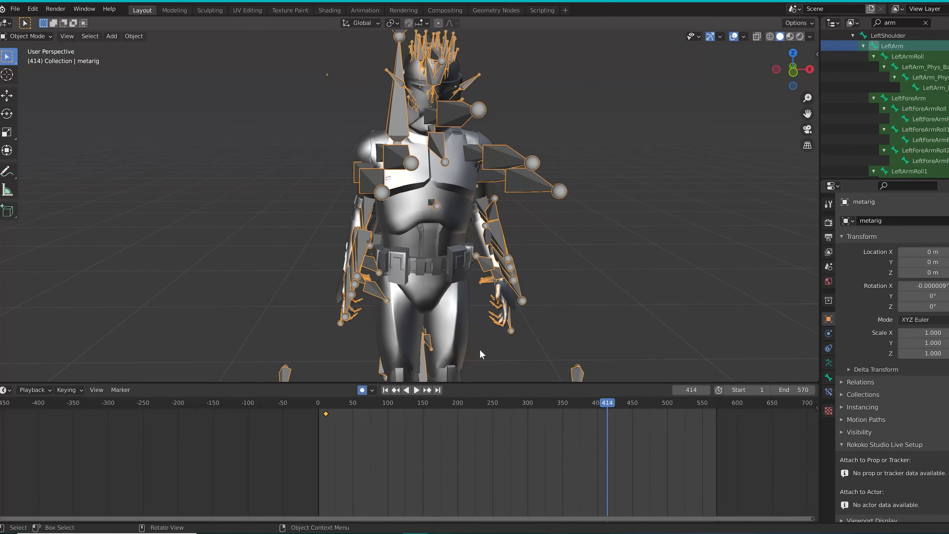
key(Delete)
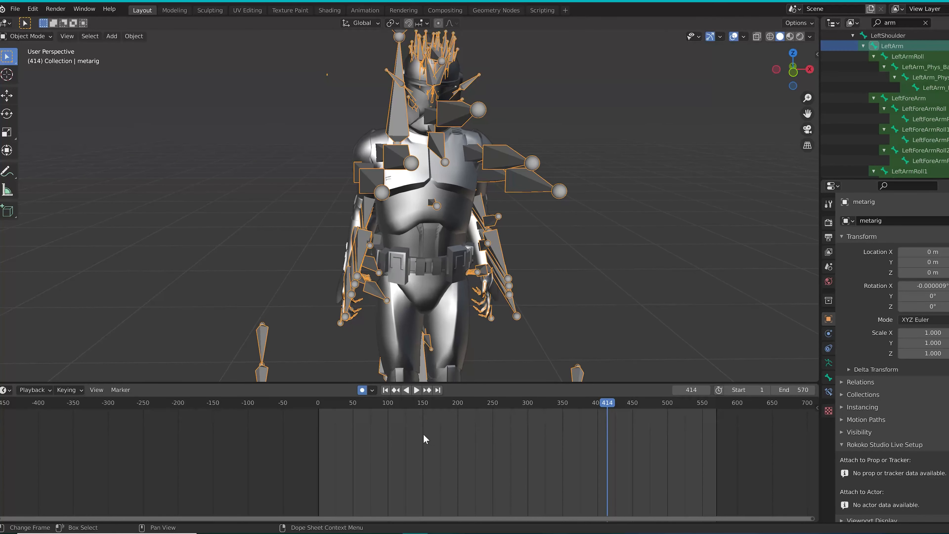
Set the metarig's action blending to Combine in the Nonlinear Animation editor of the Animation workspace and hide the sidebar
key(ctrl+Tab)
click(375, 13)
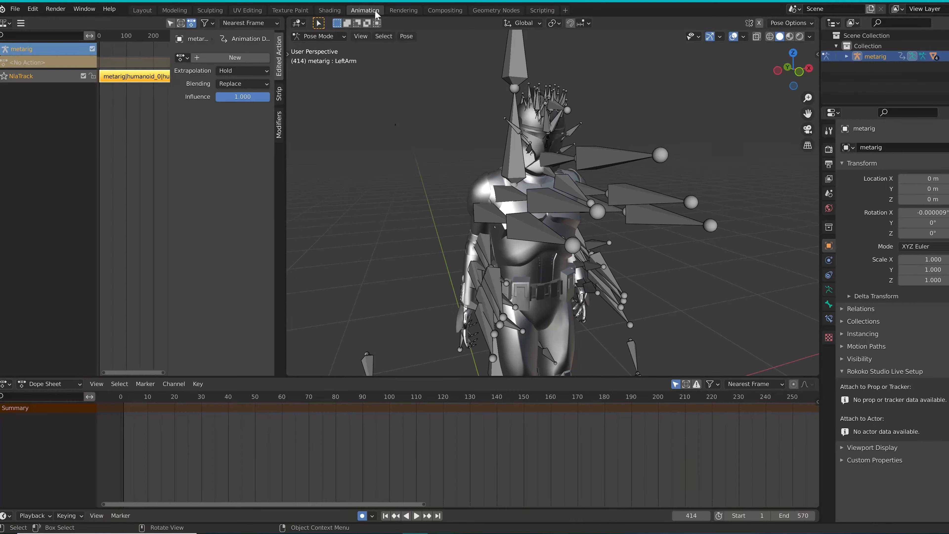
click(5, 24)
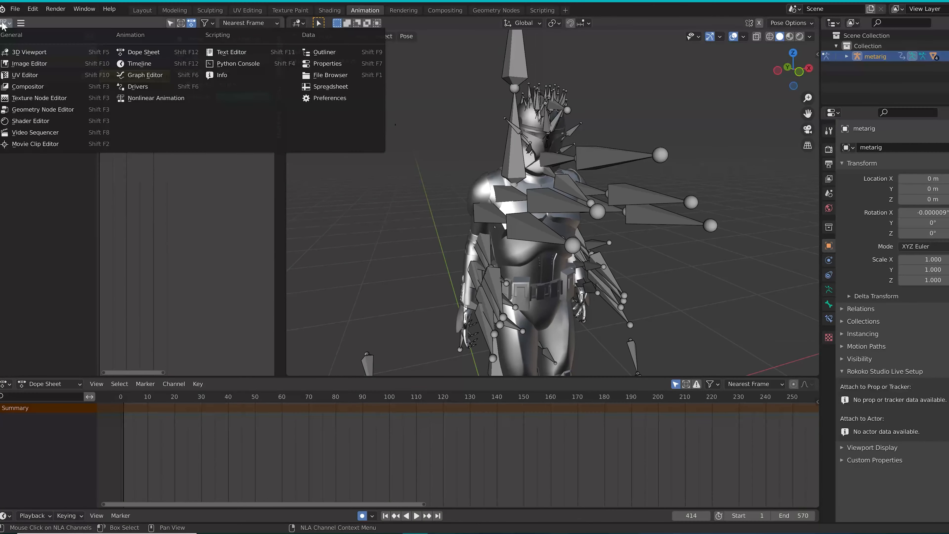
click(153, 98)
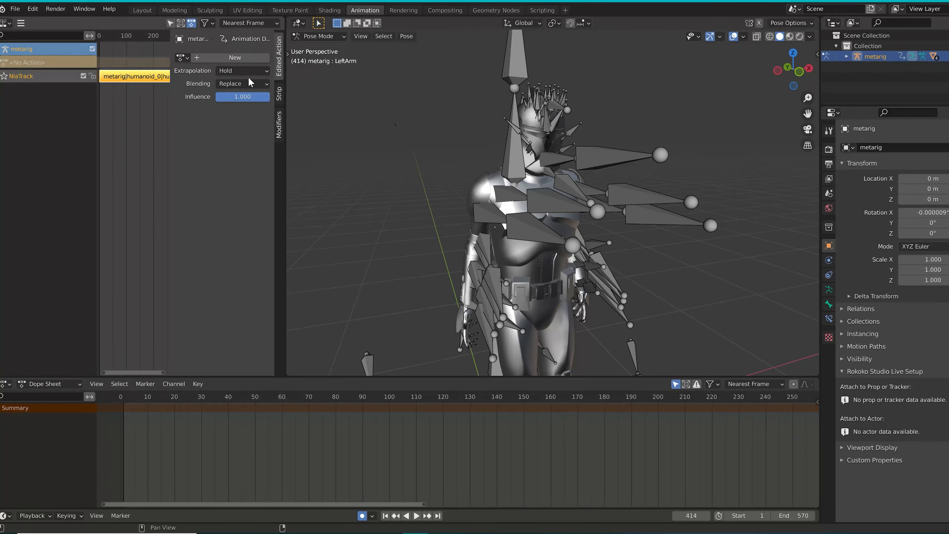
click(238, 84)
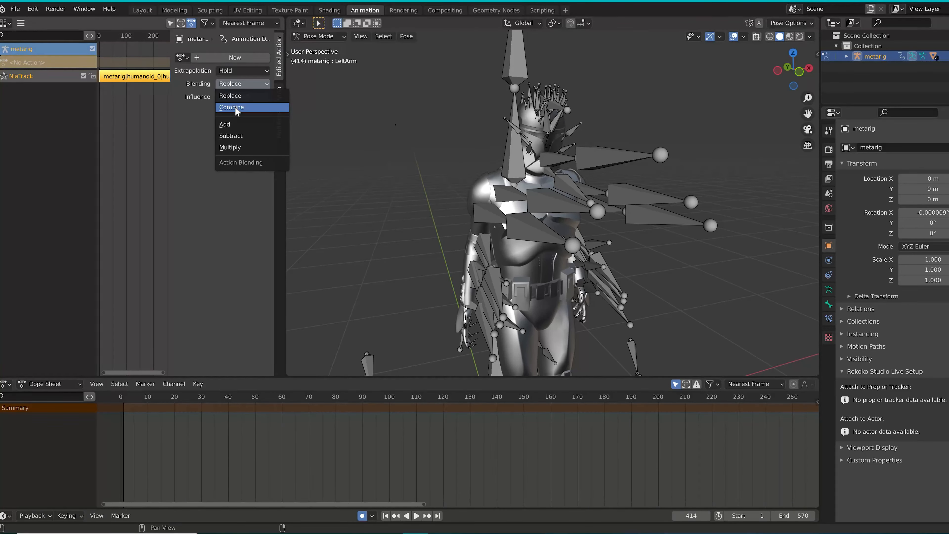
click(235, 107)
key(n)
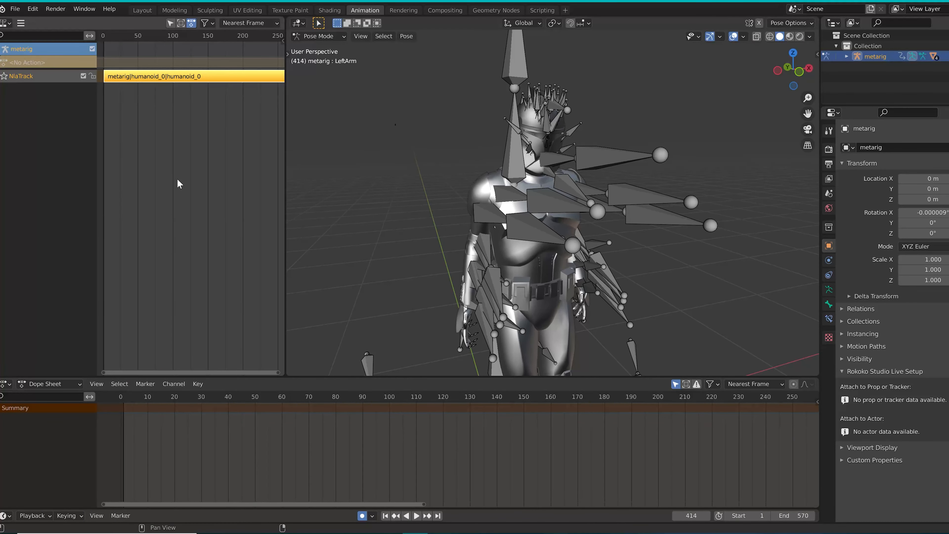
Return to the Layout workspace and set the current frame to 12
middle_drag(509, 310, 452, 299)
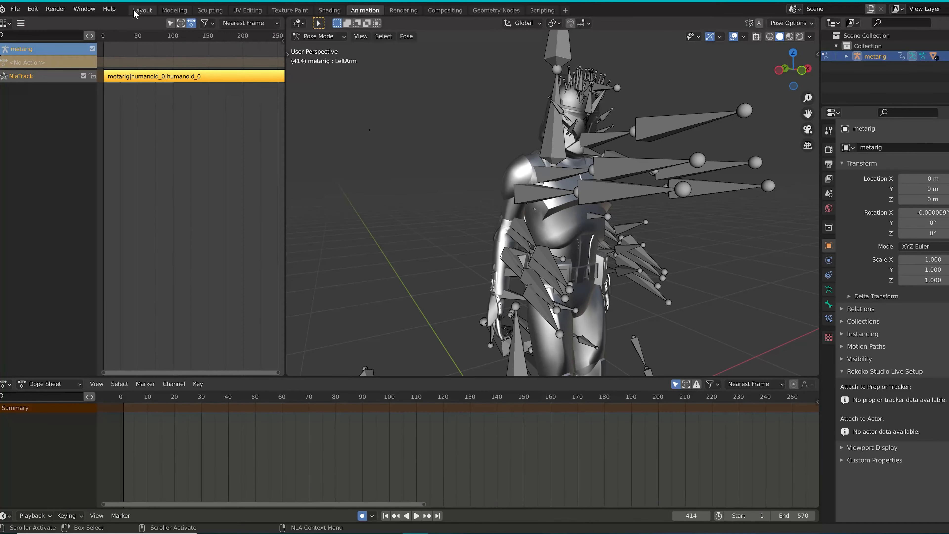
click(142, 10)
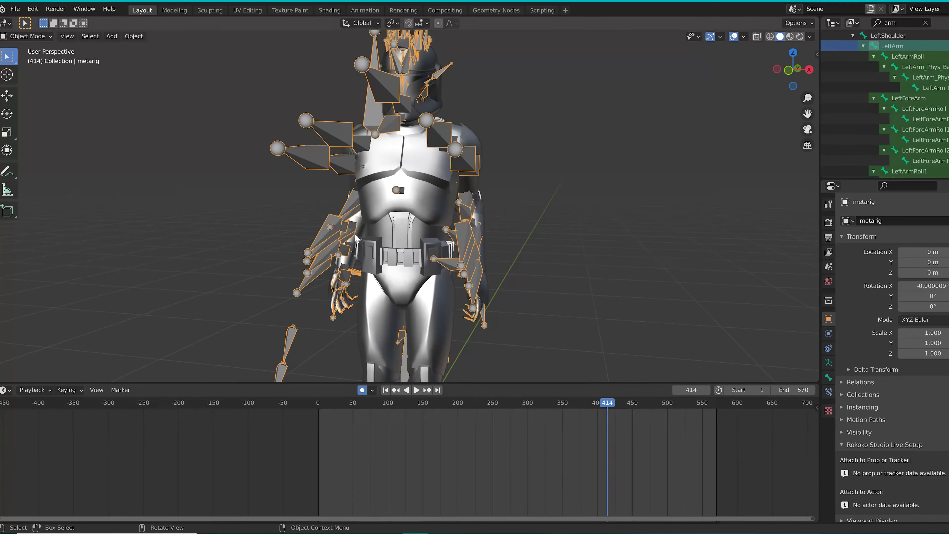
middle_drag(359, 250, 418, 265)
drag(337, 404, 326, 414)
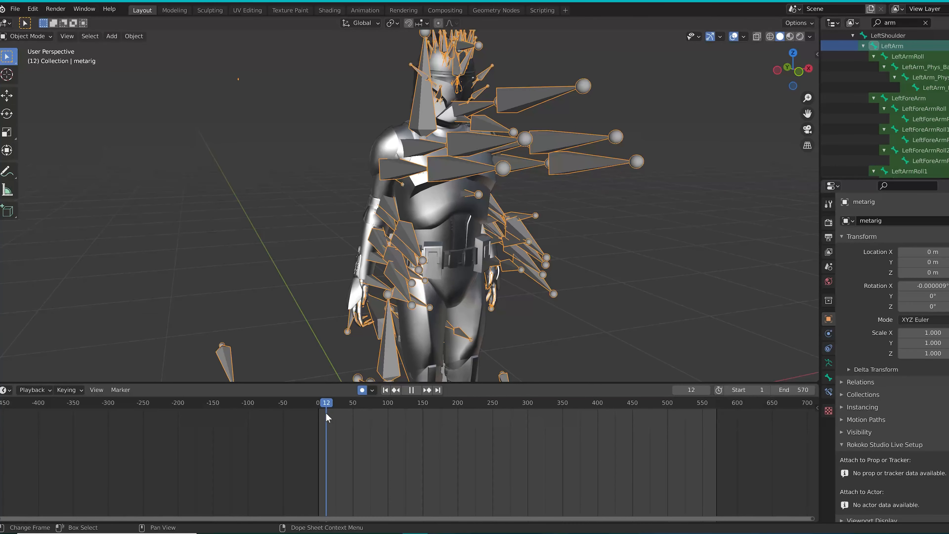
middle_drag(501, 165, 393, 186)
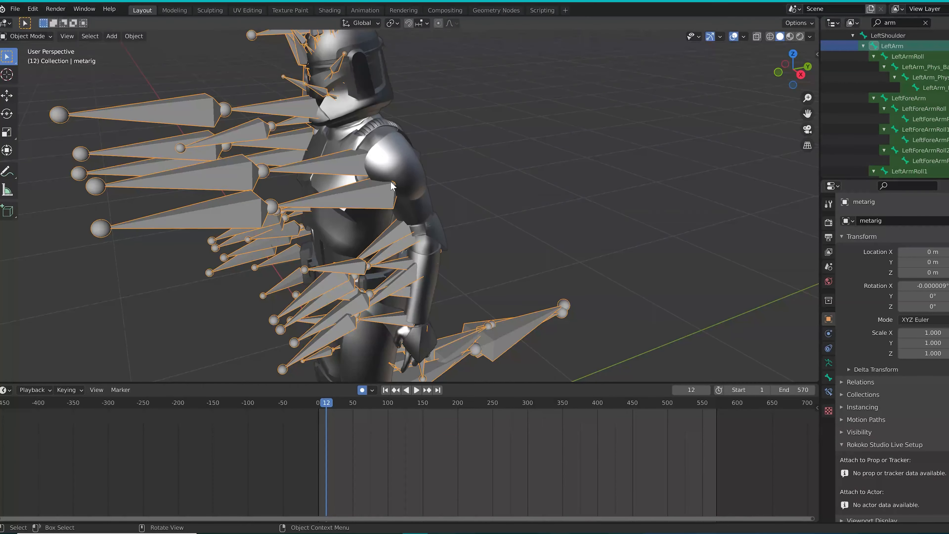
Enter Pose Mode and rotate the LeftArm bone at frame 12
click(30, 37)
click(26, 68)
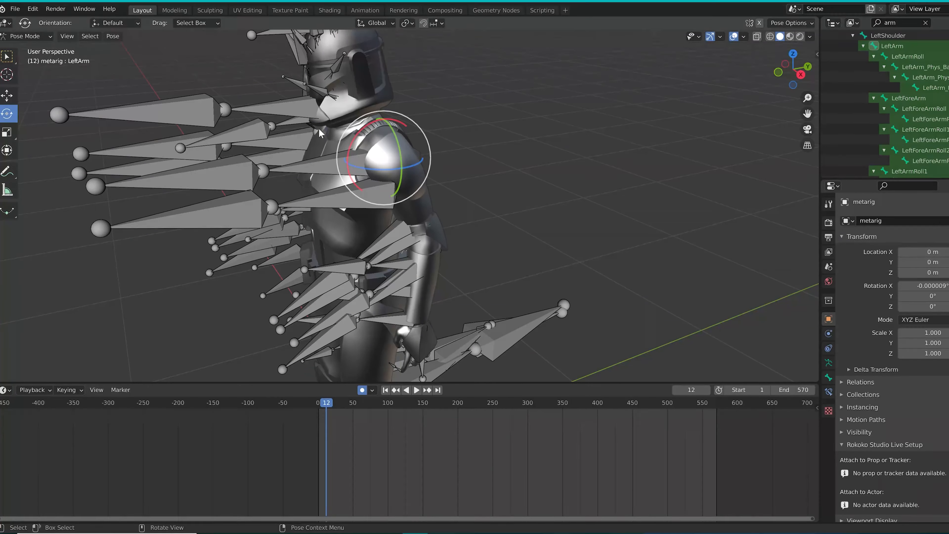
drag(359, 131, 372, 125)
scroll(370, 239, up, 2)
mouse_move(368, 245)
middle_down()
mouse_move(368, 233)
mouse_move(386, 241)
middle_up()
mouse_move(378, 148)
mouse_down()
mouse_move(384, 159)
mouse_move(410, 140)
mouse_move(387, 162)
mouse_up()
middle_drag(374, 185, 508, 192)
scroll(853, 116, down, 7)
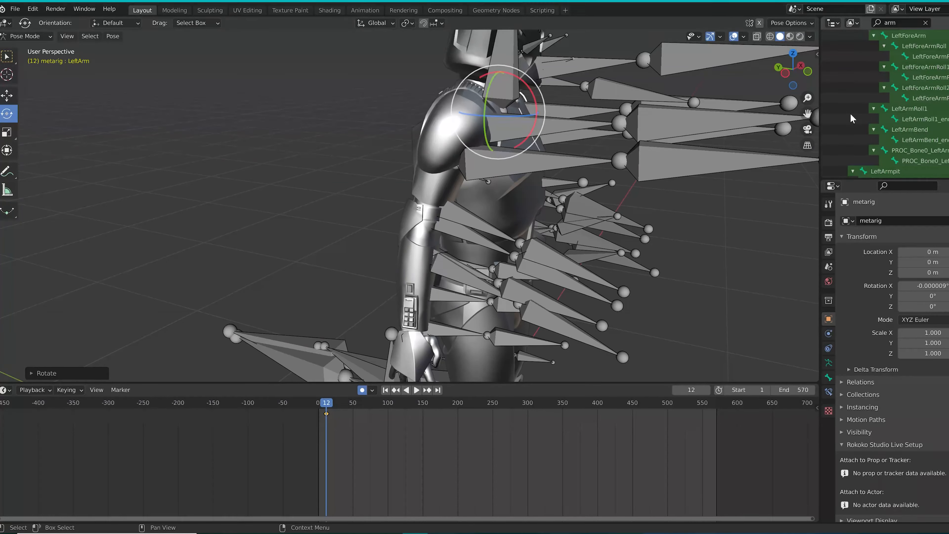
click(891, 129)
mouse_move(492, 153)
mouse_down()
mouse_move(462, 131)
mouse_move(495, 146)
mouse_up()
key(ctrl+z)
Rotate the RightForeArm bone at frame 12
scroll(853, 120, down, 3)
click(893, 150)
drag(470, 238, 471, 230)
middle_drag(471, 224, 341, 223)
Rotate the RightArm bone around several axes at frame 12 to adjust the right upper arm's pose
click(891, 98)
drag(333, 112, 336, 105)
middle_drag(329, 150, 576, 149)
click(460, 145)
middle_drag(461, 145, 336, 148)
click(887, 99)
drag(506, 151, 479, 149)
middle_drag(479, 149, 586, 130)
drag(485, 106, 486, 115)
middle_drag(482, 122, 366, 165)
drag(493, 150, 483, 152)
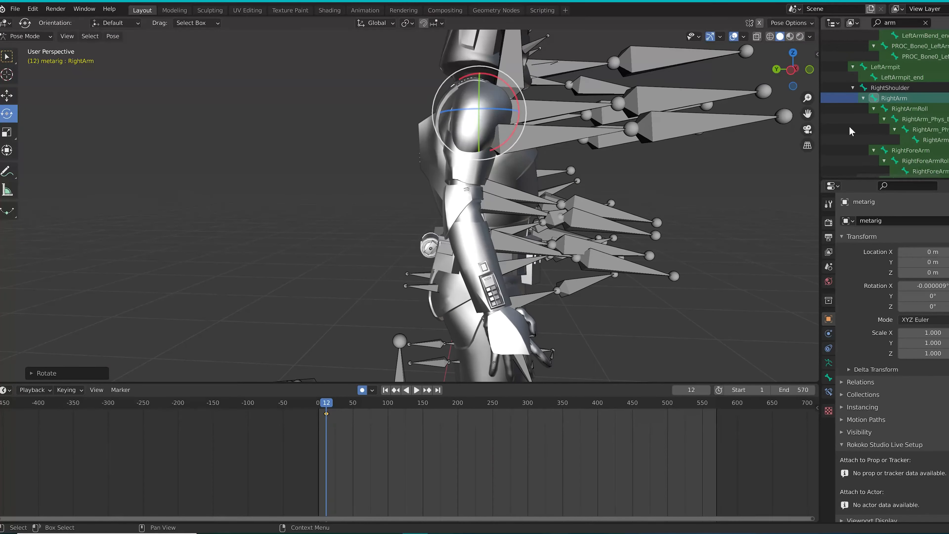
Rotate the RightForeArm bone further at frame 12 to refine the forearm's angle
click(898, 150)
middle_drag(538, 243, 411, 279)
drag(335, 244, 343, 247)
Rotate the RightForeArm bone at frame 254 to correct the forearm's pose
drag(327, 406, 515, 407)
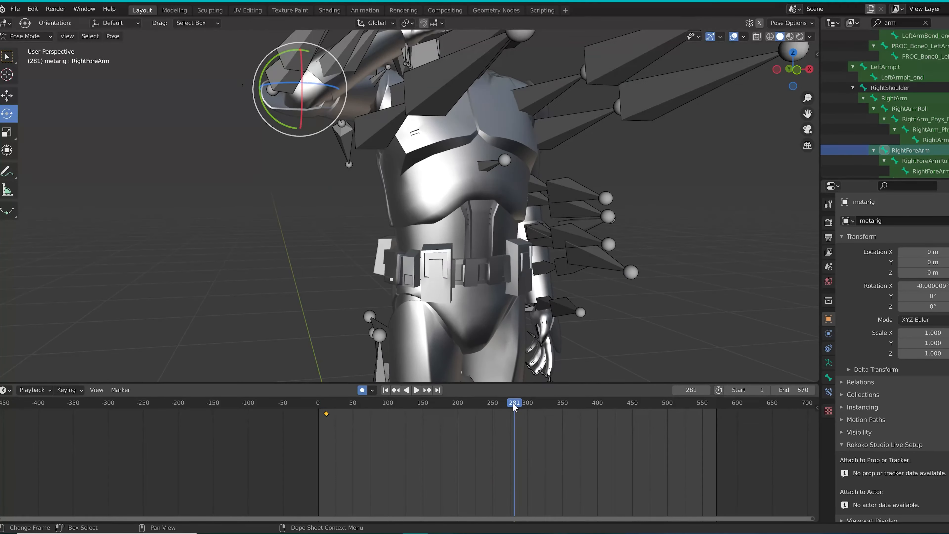
middle_drag(449, 243, 552, 283)
drag(514, 407, 495, 407)
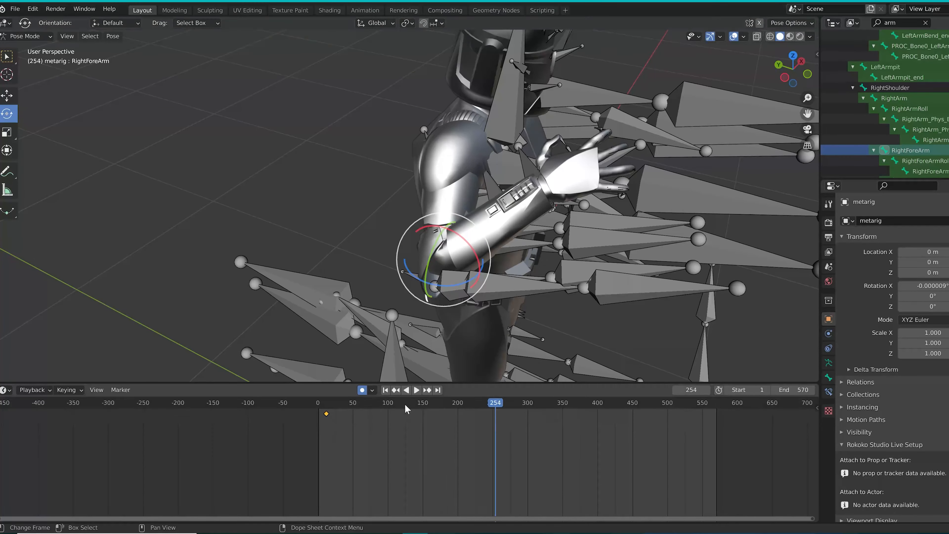
drag(435, 293, 430, 290)
Rotate the RightForeArm bone around more than one axis at frame 278
drag(496, 404, 513, 403)
drag(475, 246, 480, 247)
drag(463, 235, 463, 230)
middle_drag(463, 232, 380, 210)
scroll(379, 210, down, 3)
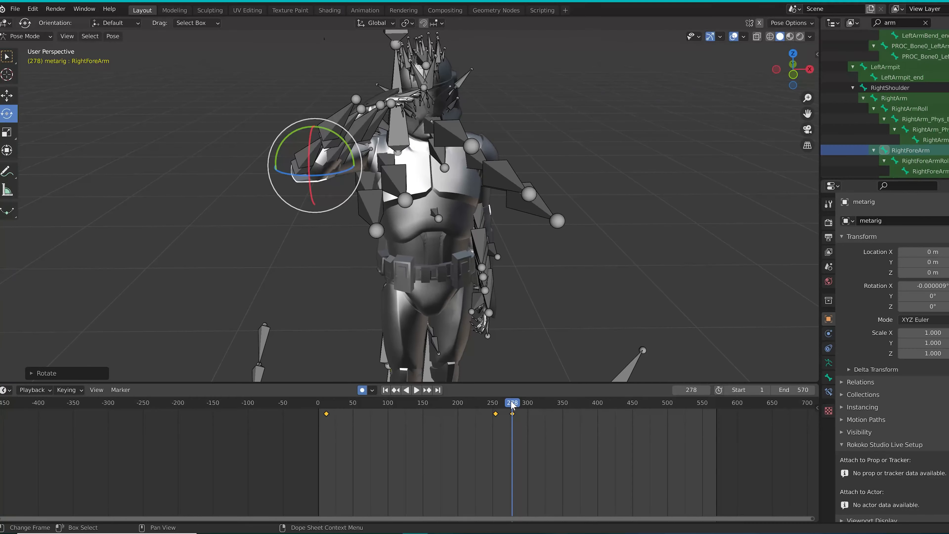
Deselect the bones, clear the outliner's "arm" search filter and hide the metarig armature
drag(513, 405, 684, 462)
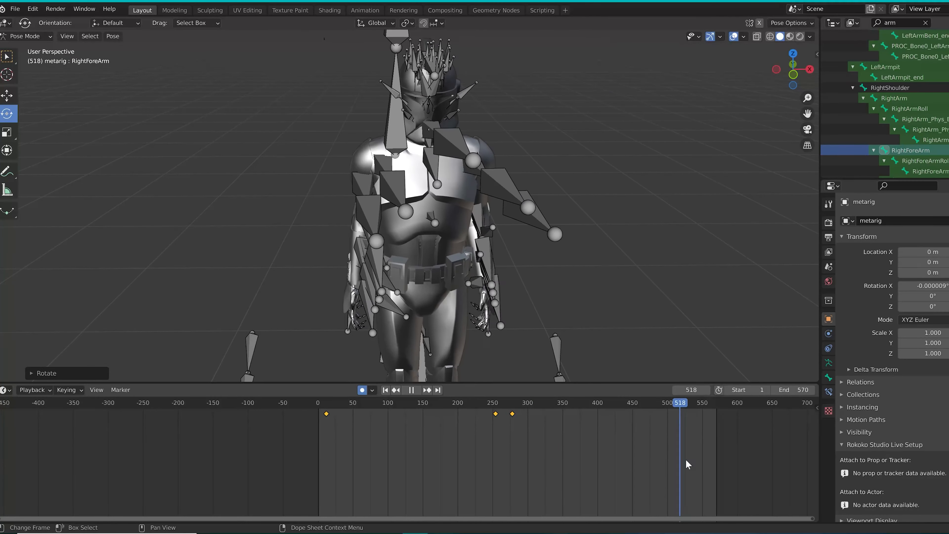
scroll(299, 274, down, 1)
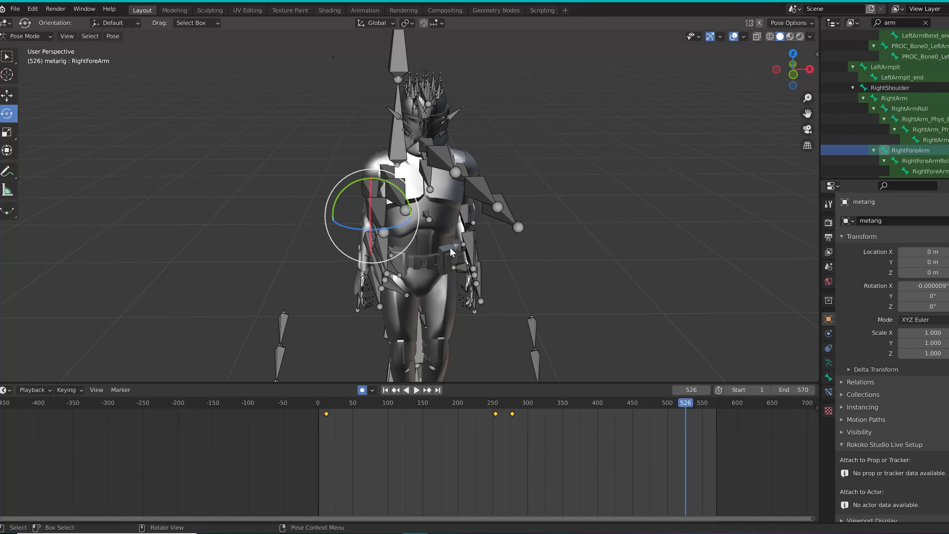
middle_drag(450, 249, 490, 245)
click(608, 291)
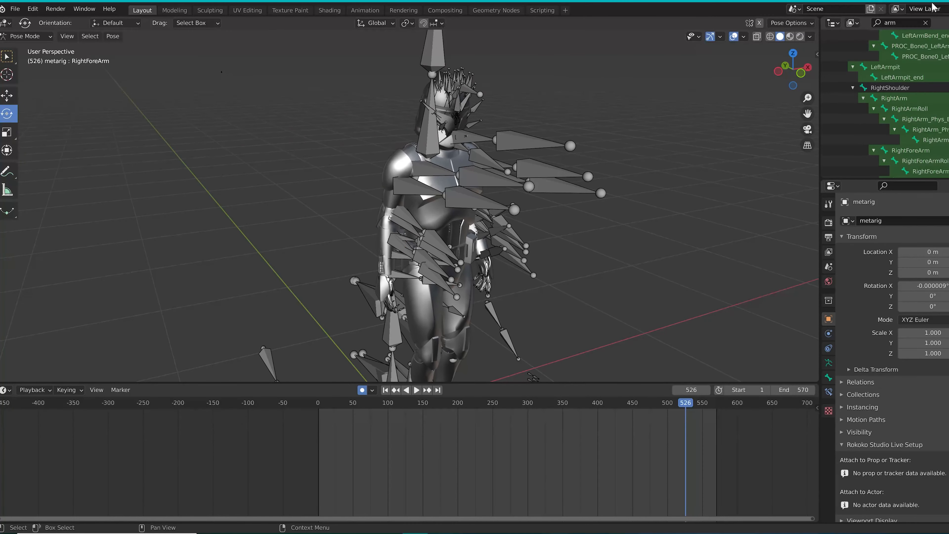
click(925, 23)
click(947, 57)
Play back the animation from around frame 29 and check the corrected arm motion on the bare character mesh
middle_drag(572, 163, 551, 155)
key(shift+ctrl+space)
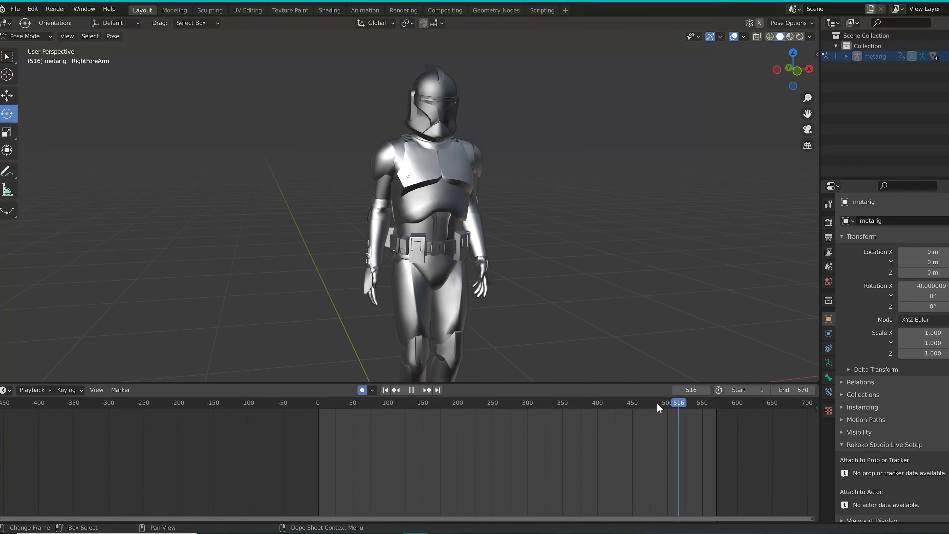
drag(657, 405, 338, 444)
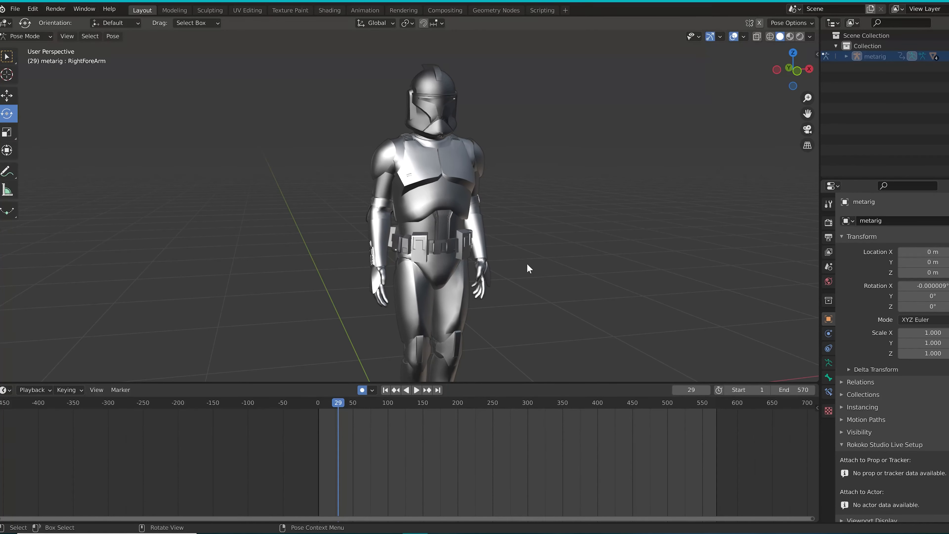
key(space)
middle_drag(455, 321, 461, 292)
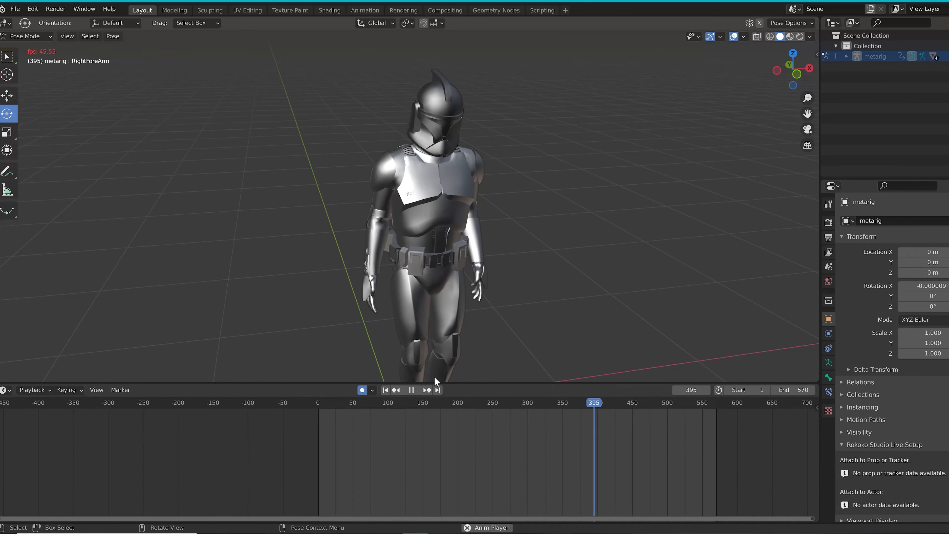
drag(463, 401, 420, 410)
key(space)
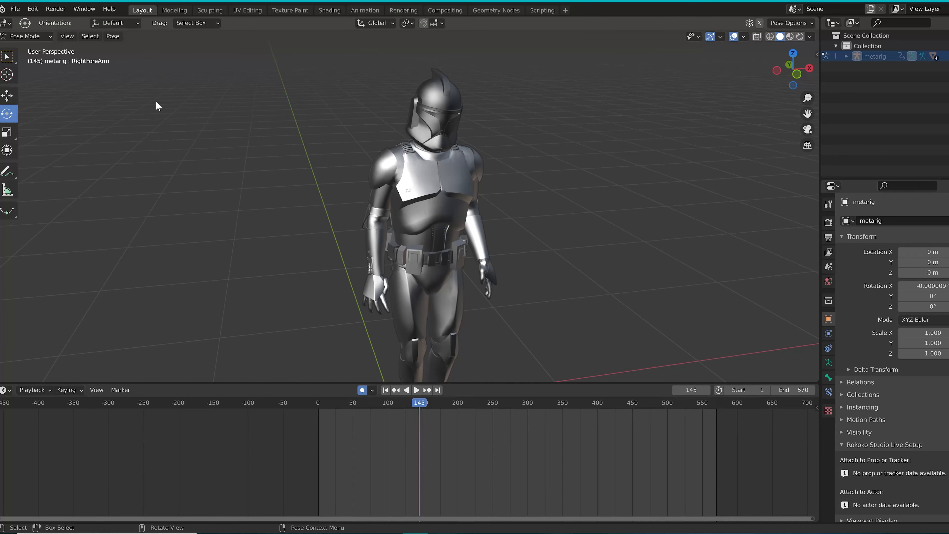
Unhide the metarig with all its bones selected and push metarigAction.001 down into its own NLA track
click(948, 57)
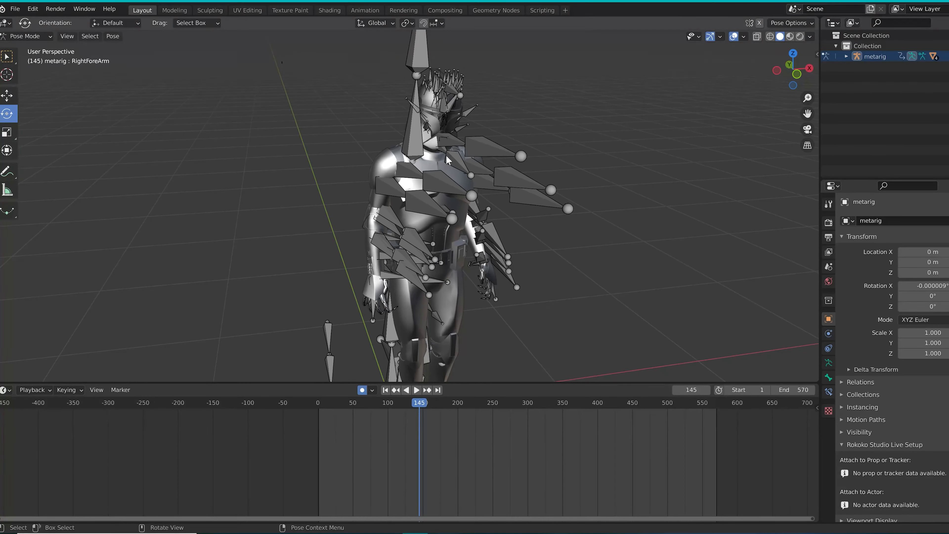
key(a)
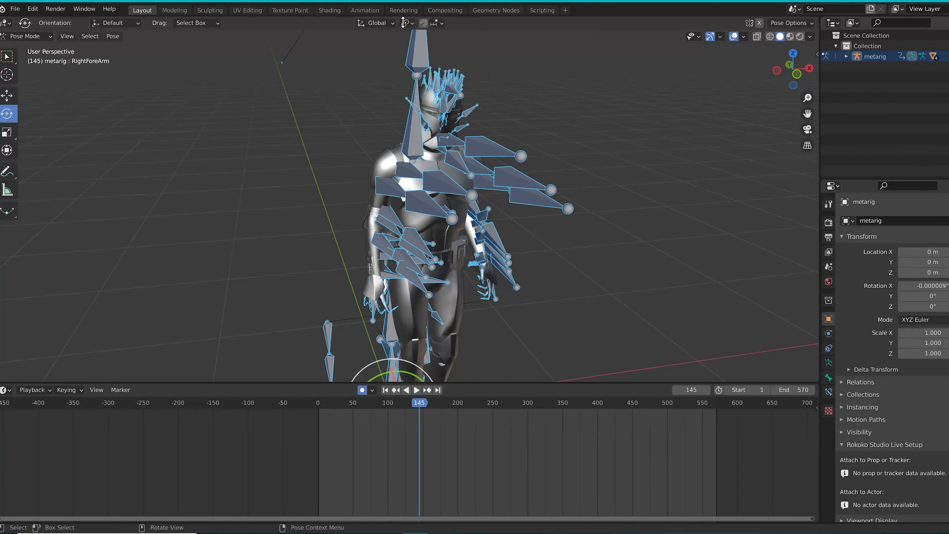
click(365, 10)
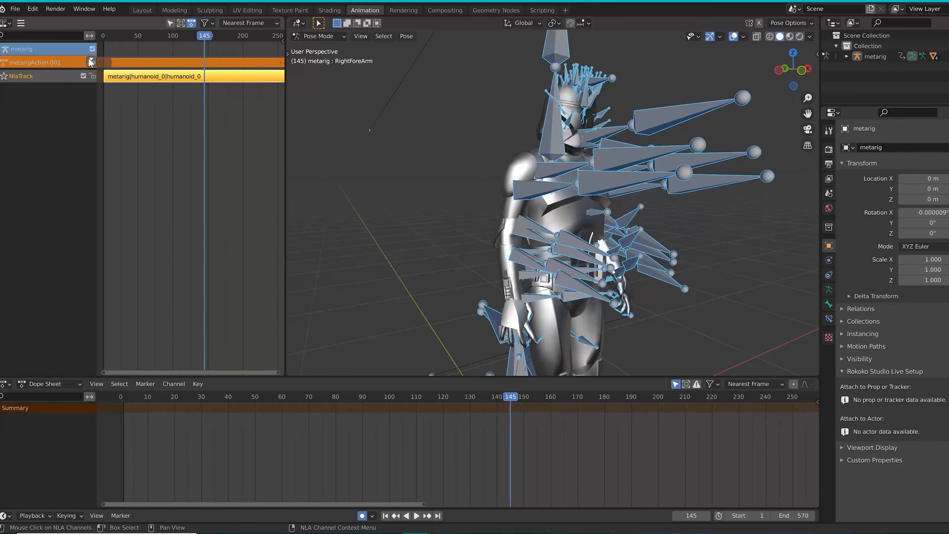
click(90, 63)
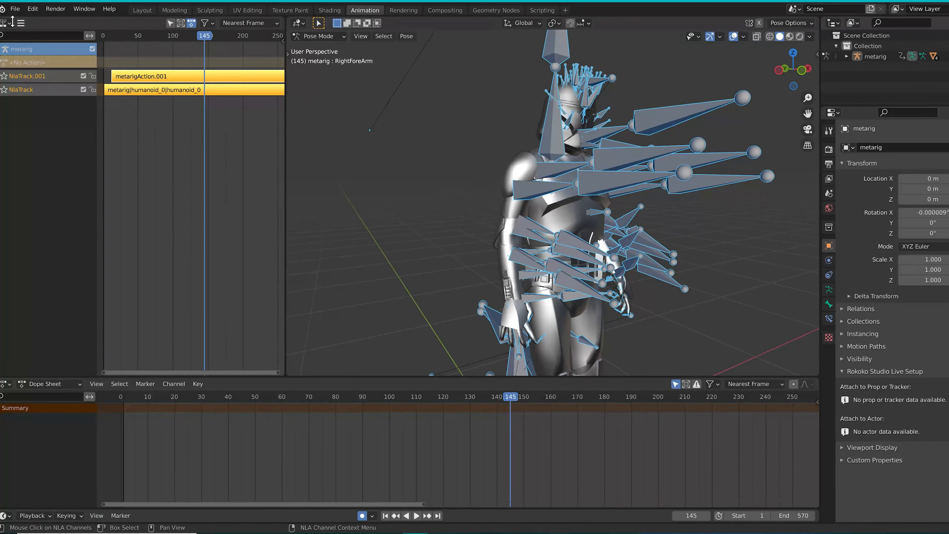
Set up an FBX export to the Desktop folder with the file name YouTubeMOCAP.fbx
click(15, 9)
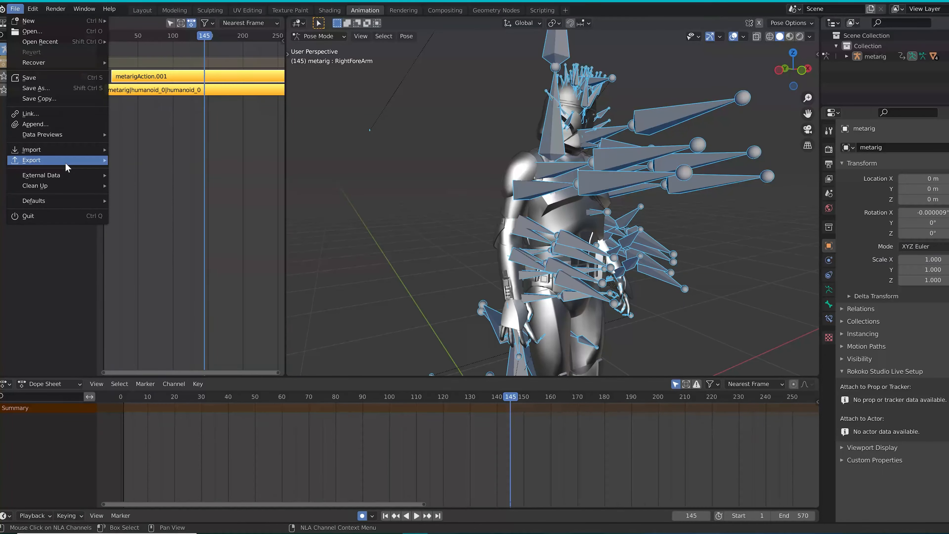
mouse_move(67, 167)
click(175, 239)
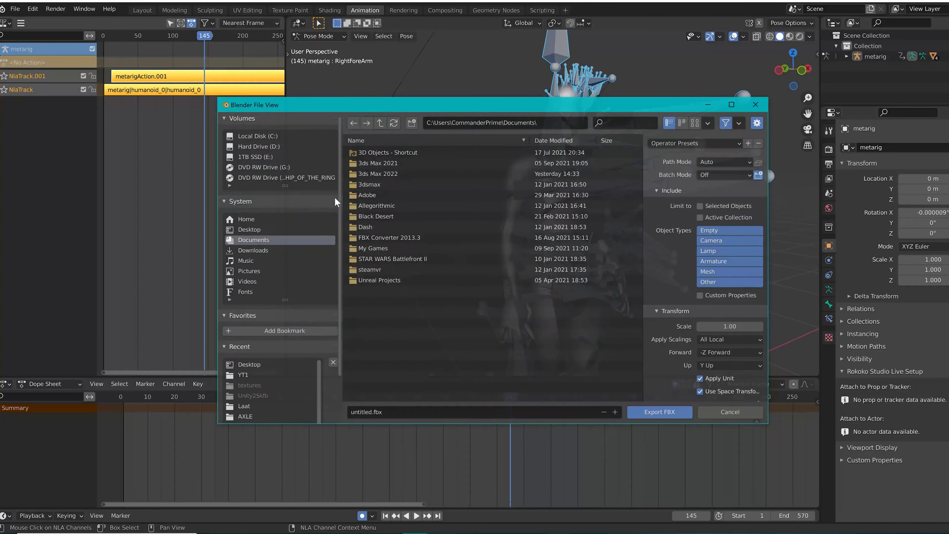
click(249, 229)
click(366, 411)
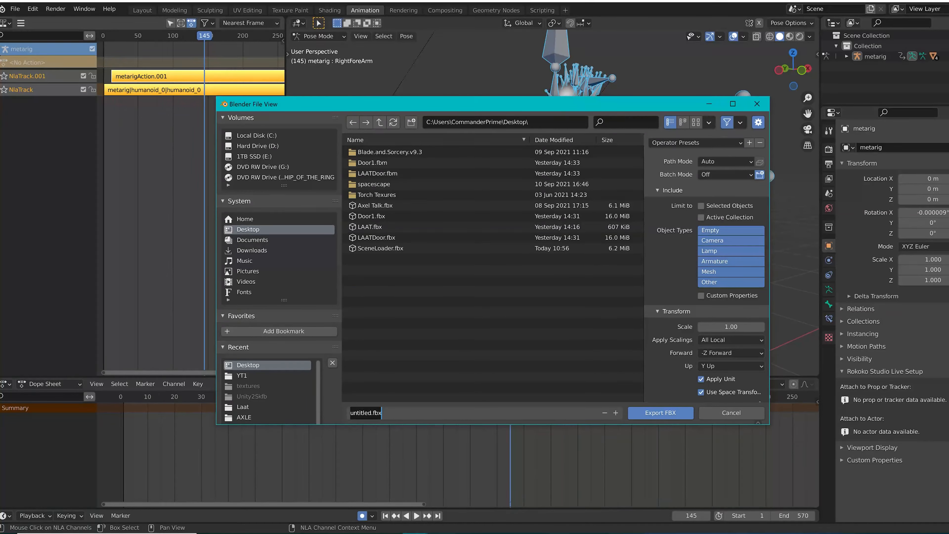
text(YoutUbeMOCAP)
key(Return)
Export the FBX with Bake Animation and Key All Bones on, and NLA Strips and All Actions off
scroll(681, 363, down, 3)
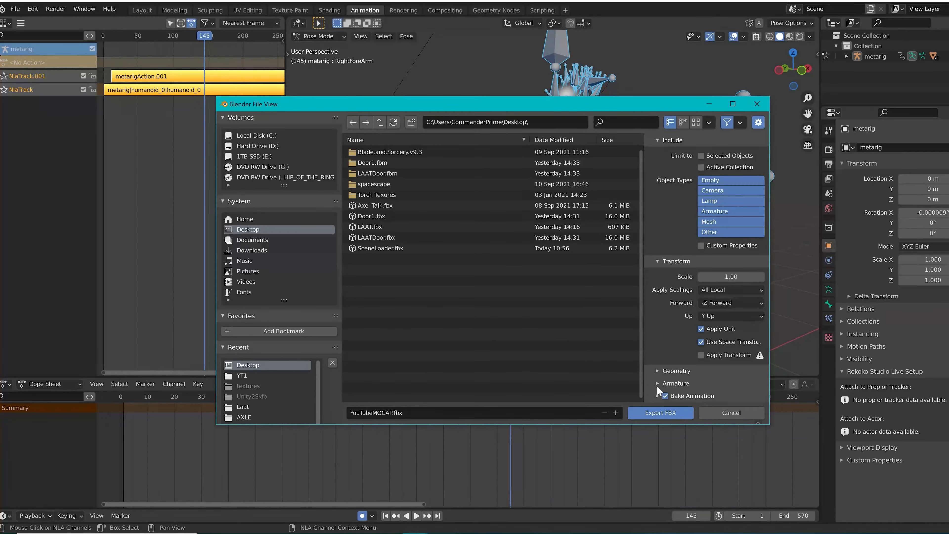
click(657, 394)
scroll(671, 350, down, 5)
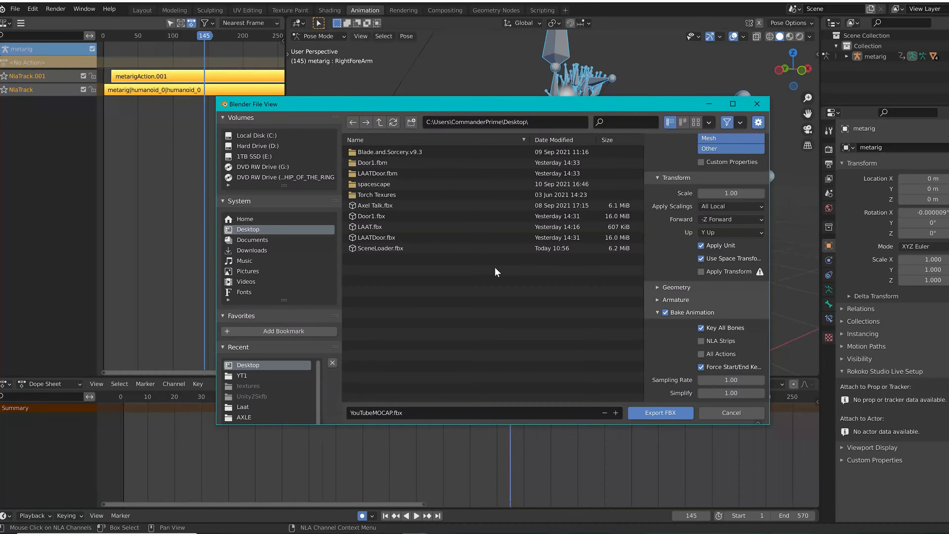
click(688, 414)
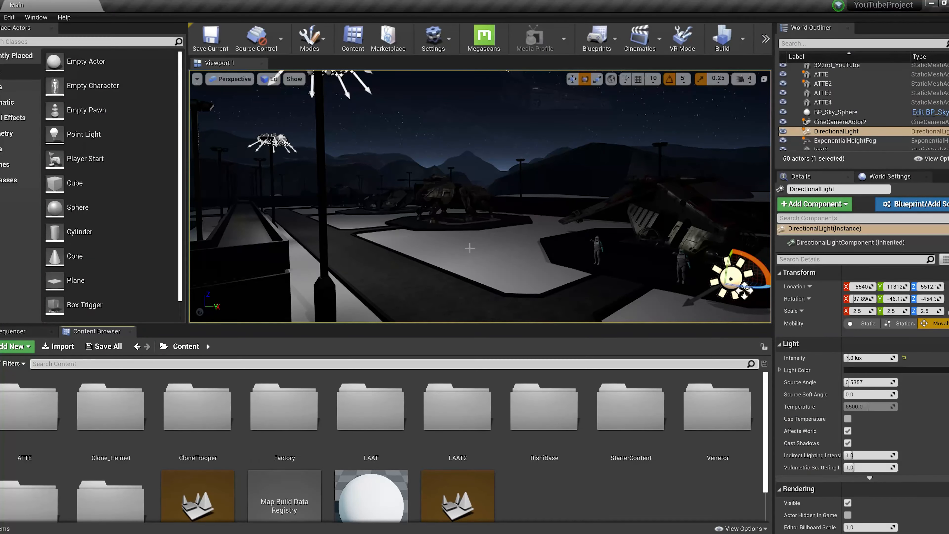
Switch to the YouTubeProject level in Unreal Editor and look over the base, its parked vehicles and clone troopers
right_drag(470, 248, 417, 227)
key(w)
right_drag(576, 224, 650, 211)
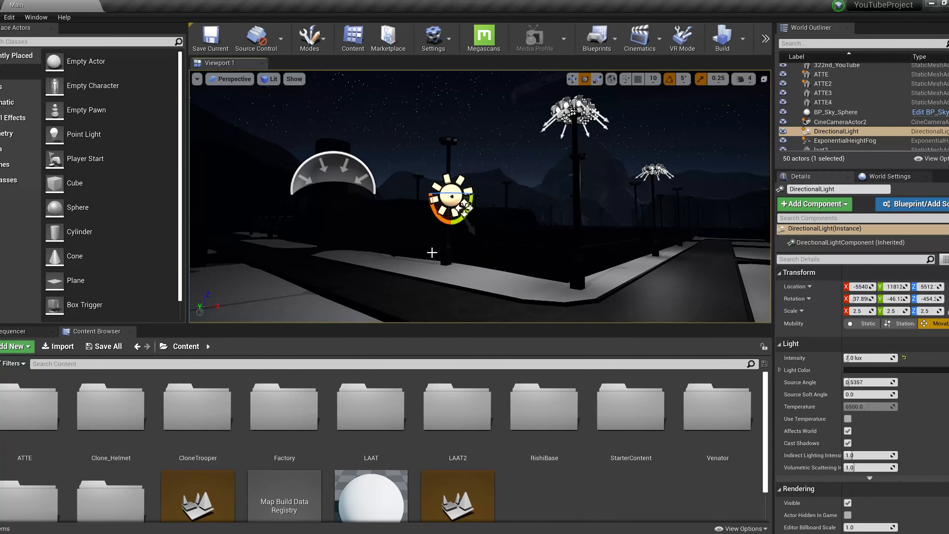
right_drag(432, 253, 480, 255)
key(w)
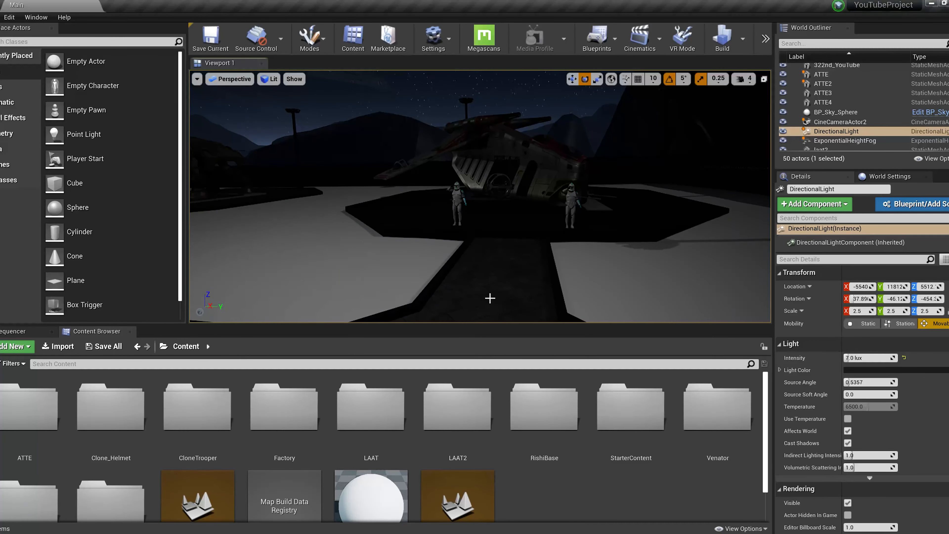
key(w)
right_drag(489, 299, 489, 299)
key(s)
key(w)
Search the project content for "glass" and apply the M_Glass material to the gunship in the level
click(308, 364)
text(glass)
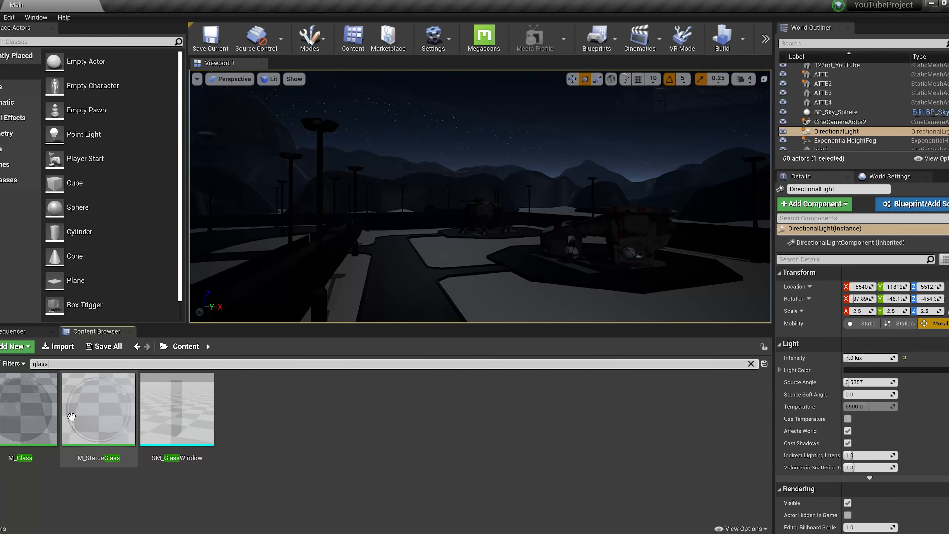
drag(41, 417, 636, 262)
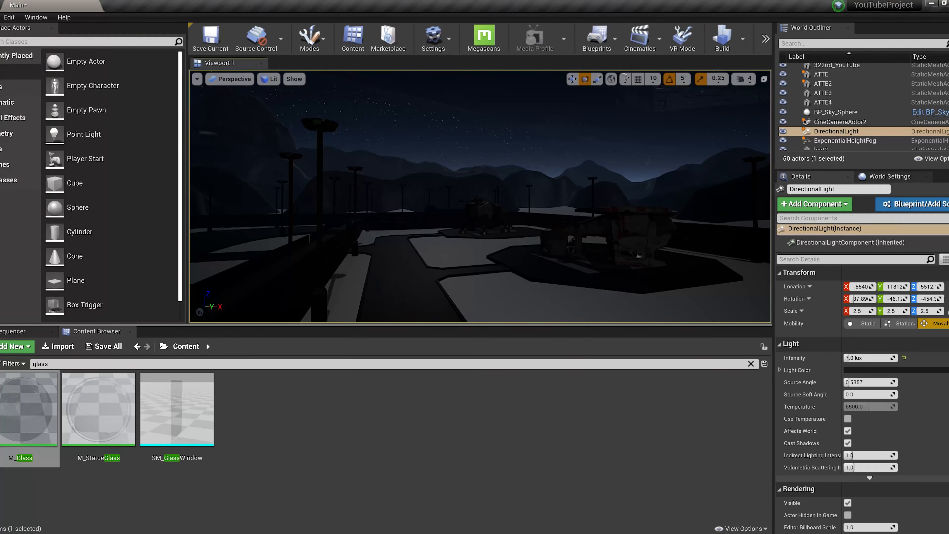
Try white, black and dark grey Light Color values on the DirectionalLight and discard the change
key(w)
right_drag(541, 313, 560, 303)
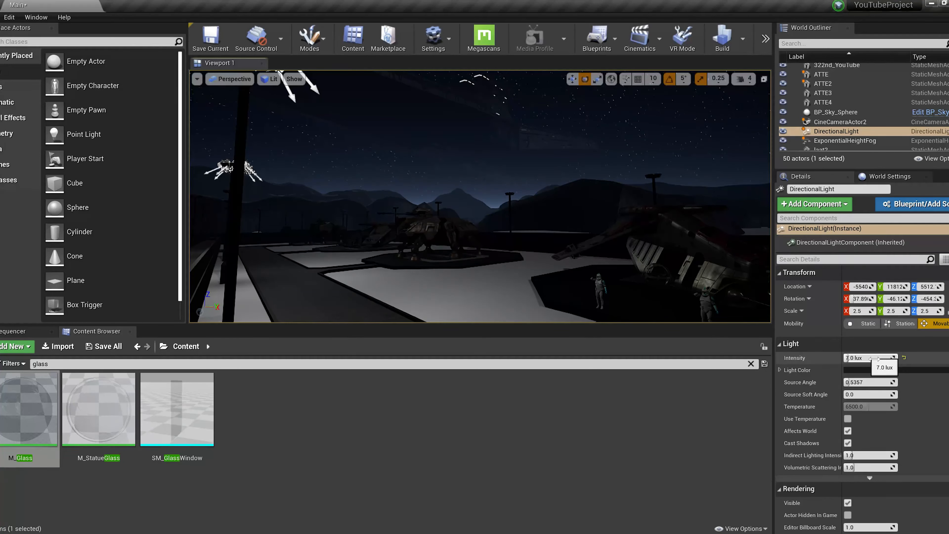
click(864, 371)
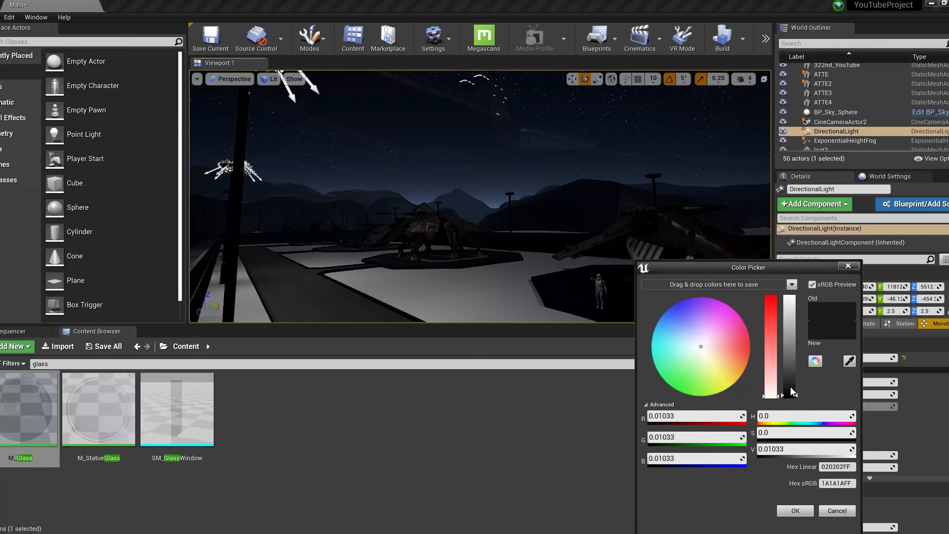
drag(789, 395, 801, 268)
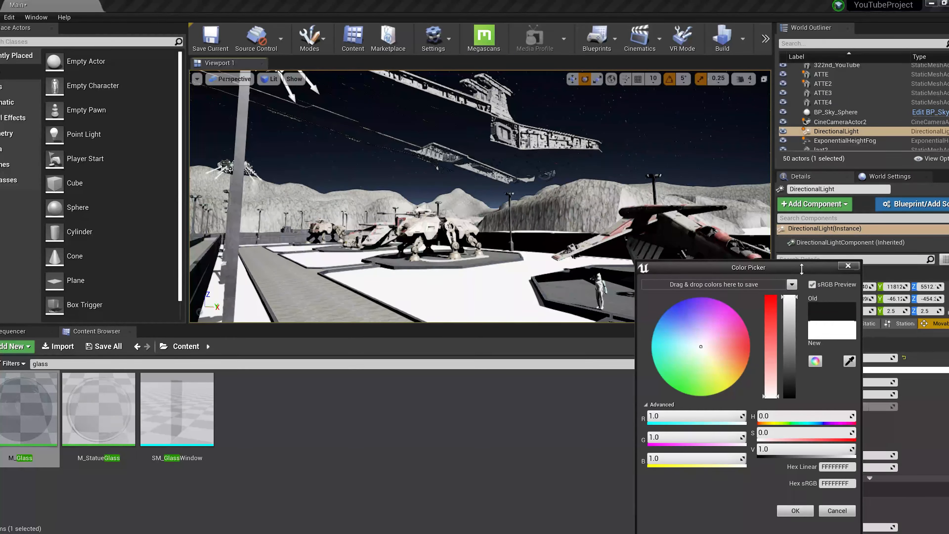
drag(804, 277, 822, 407)
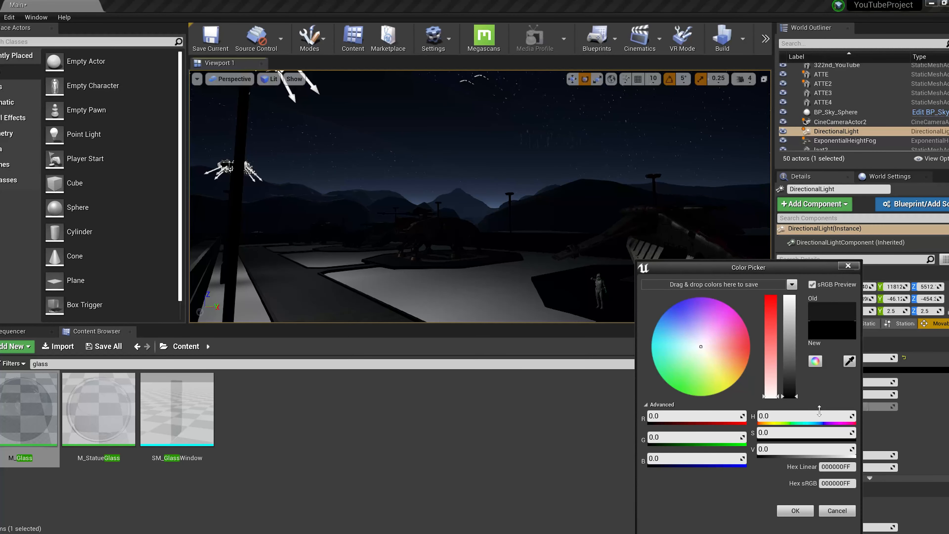
drag(809, 400, 810, 399)
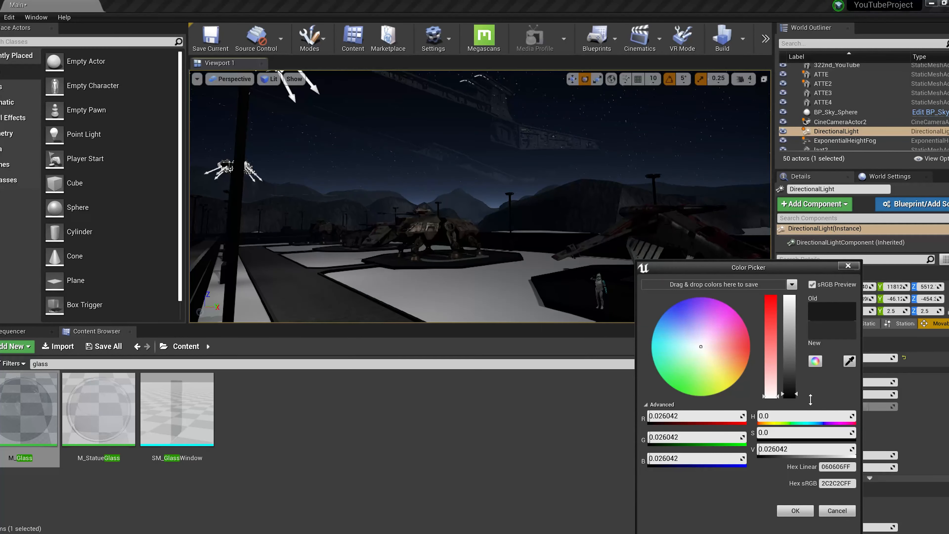
click(834, 512)
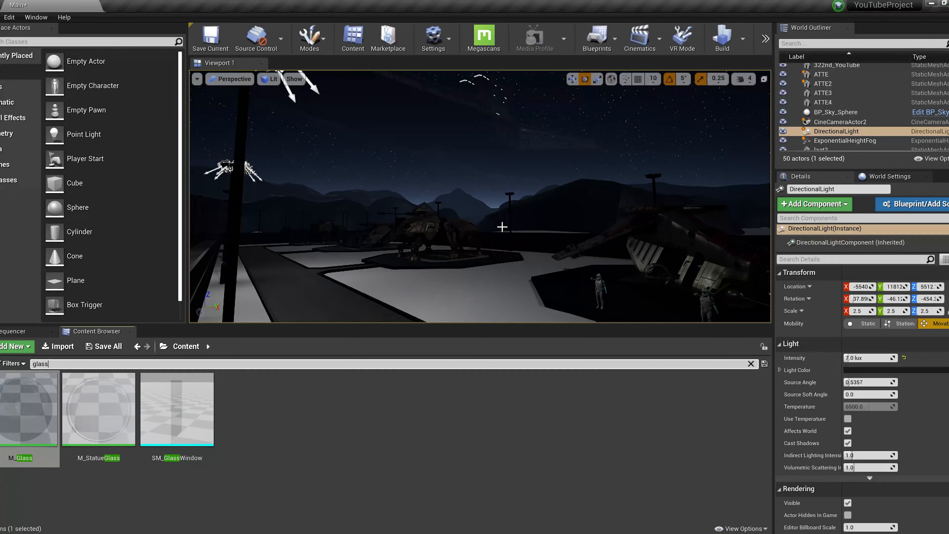
Look around the level at the lamp posts, the surrounding terrain and the clone troopers beside the gunship
right_drag(506, 228, 553, 229)
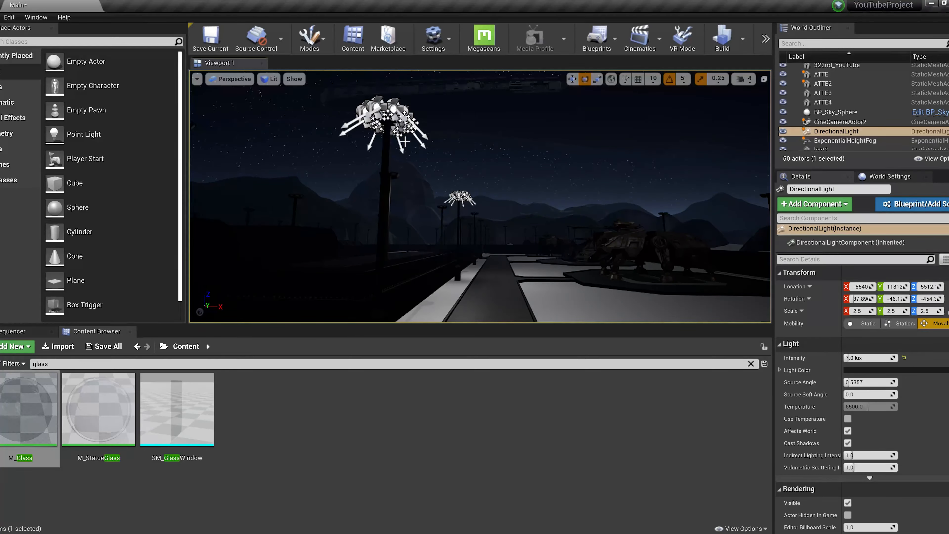
right_drag(467, 218, 733, 228)
key(w)
right_drag(480, 196, 460, 258)
right_drag(615, 240, 544, 247)
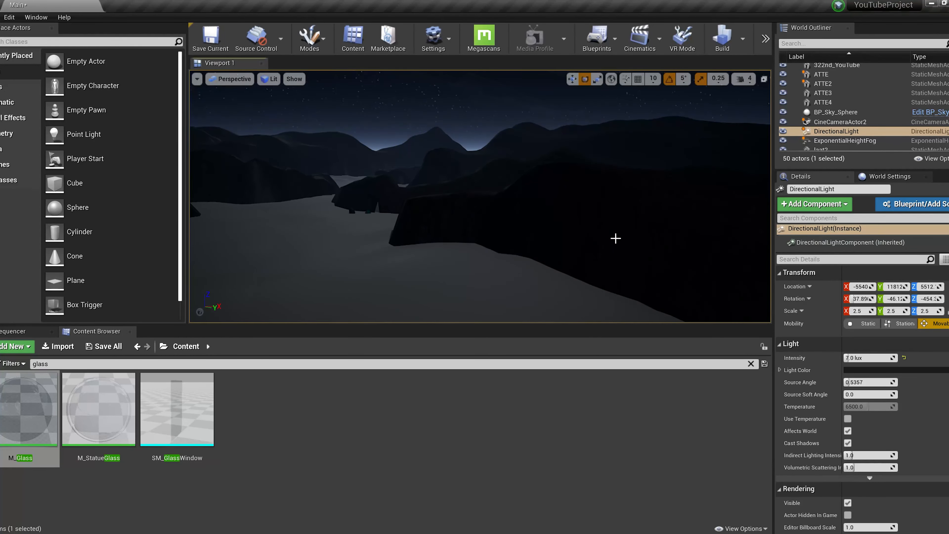
mouse_move(602, 242)
right_down()
mouse_move(581, 209)
mouse_move(581, 177)
mouse_move(669, 222)
mouse_move(557, 227)
mouse_move(523, 249)
mouse_move(538, 259)
mouse_move(540, 238)
mouse_move(449, 236)
mouse_move(448, 258)
mouse_move(595, 240)
right_up()
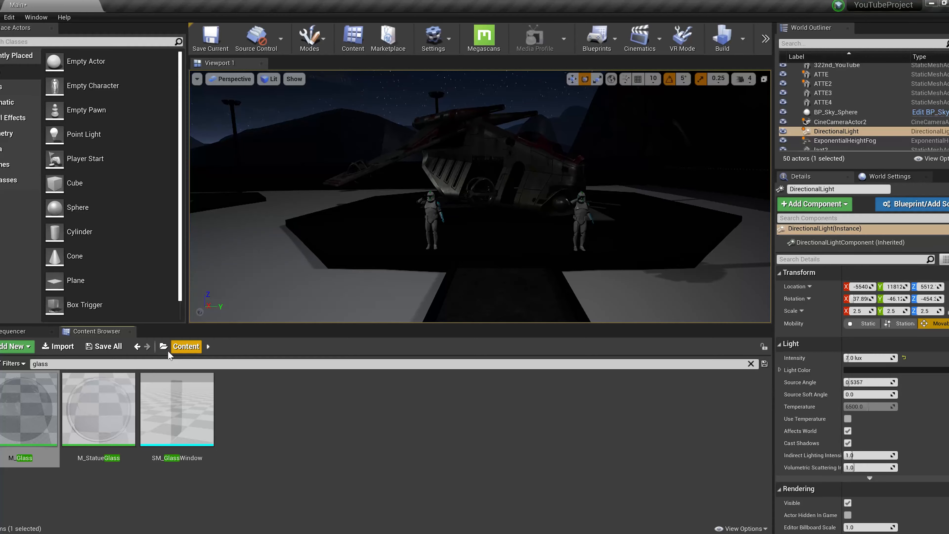
Clear the content search, open the CloneTrooper folder and browse to the end of its assets
click(751, 363)
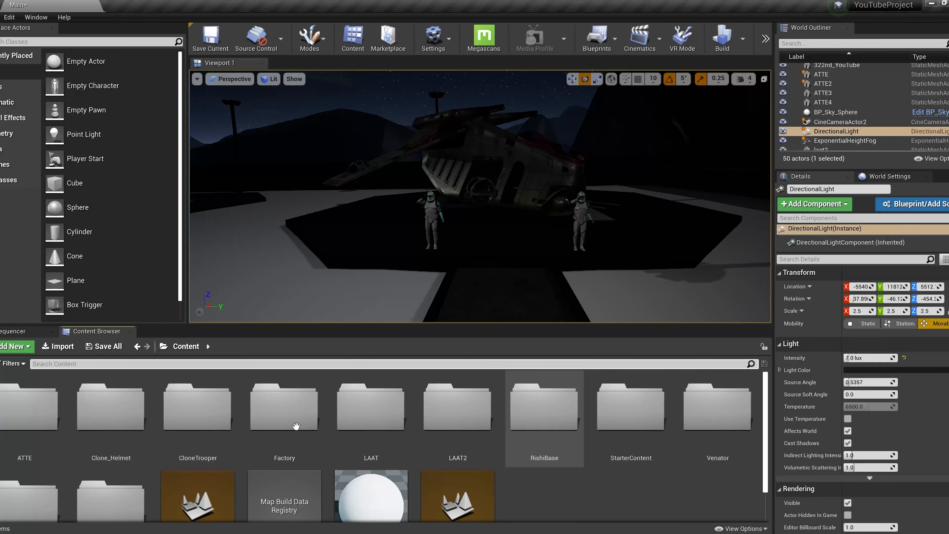
double_click(206, 430)
scroll(205, 479, down, 4)
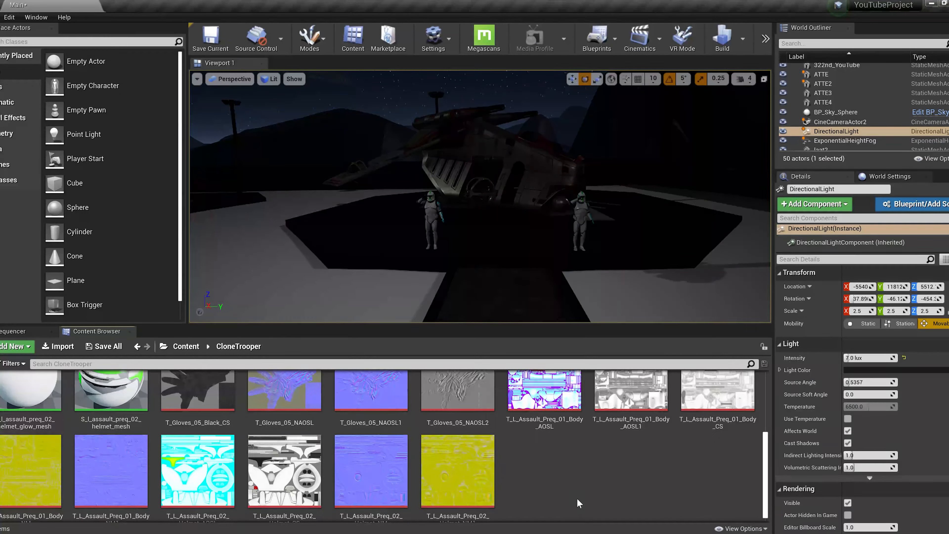
Create a folder named AnimBase inside the CloneTrooper folder and open it
right_click(548, 479)
click(584, 134)
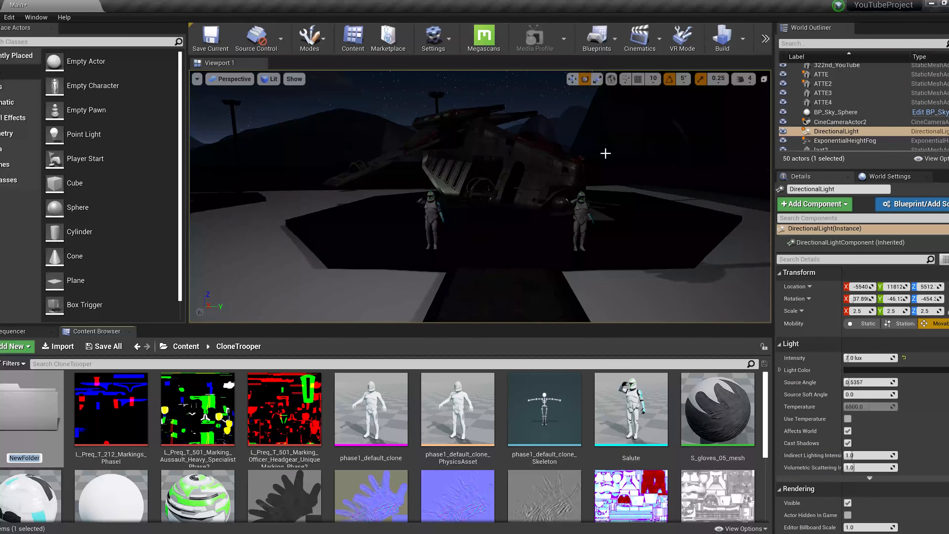
text(AnimBase)
key(Return)
key(Return)
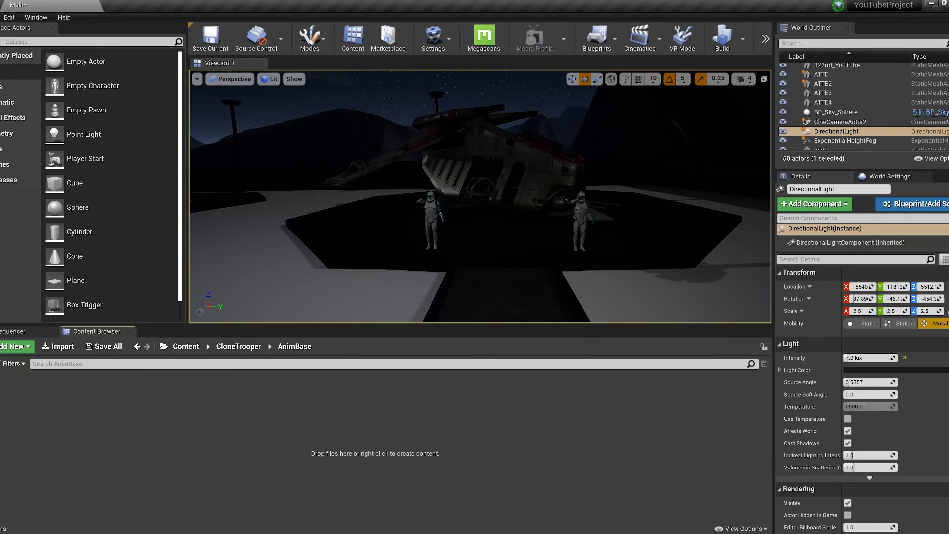
Import YouTubeMOCAP.fbx from the desktop's New folder into AnimBase as a skeletal mesh with Import Animations enabled
click(285, 502)
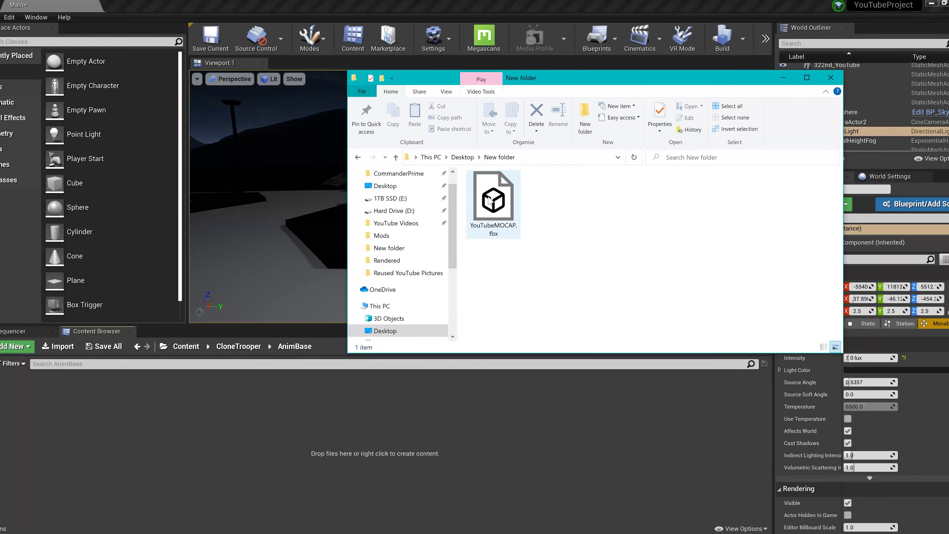
drag(493, 202, 223, 429)
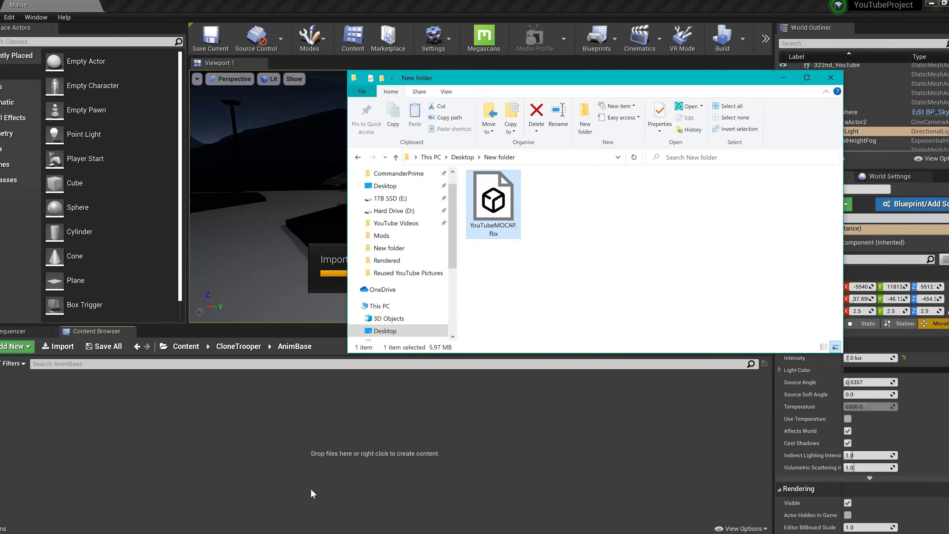
click(411, 485)
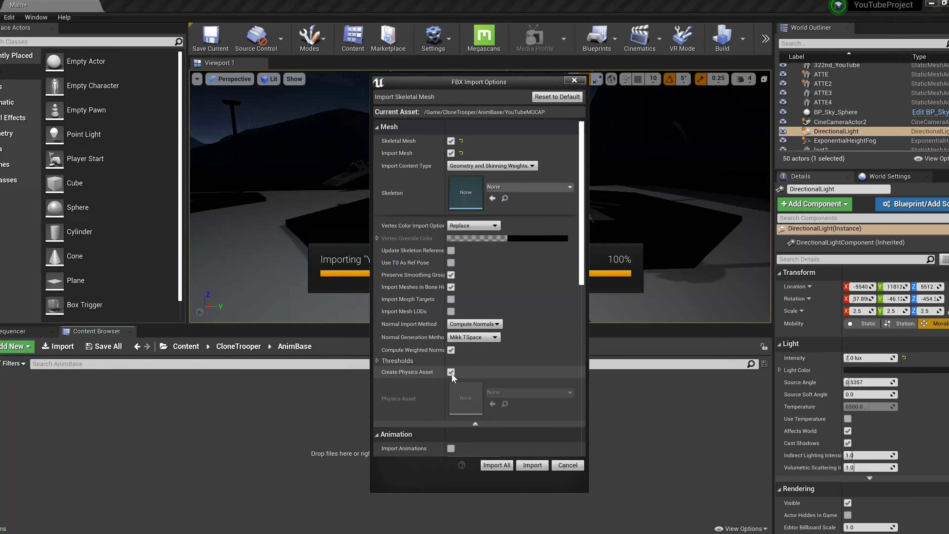
scroll(452, 299, down, 3)
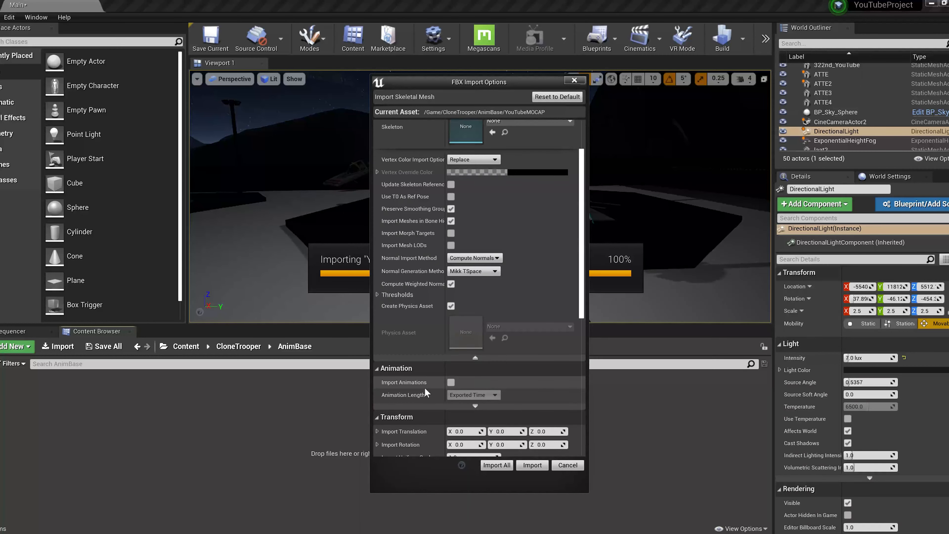
click(451, 381)
click(509, 465)
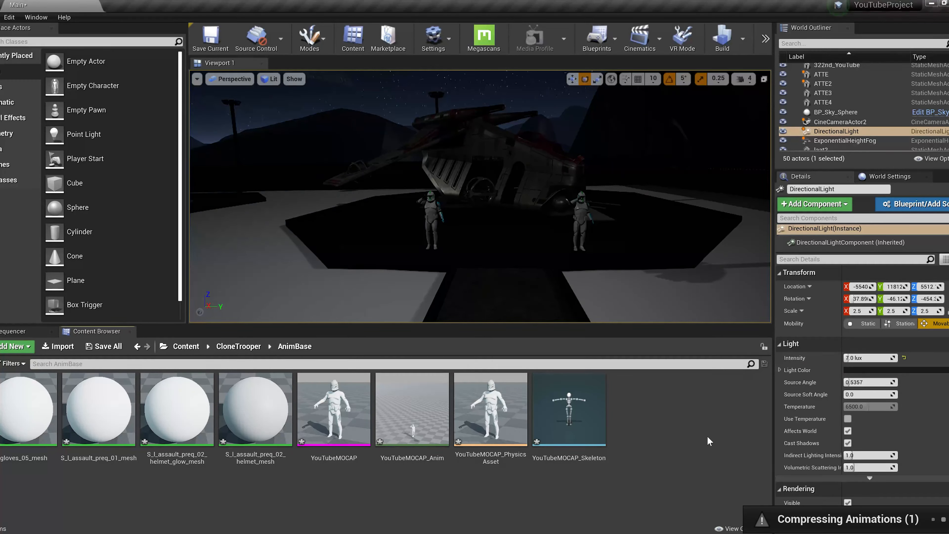
Look closely at the two saluting clone troopers in front of the gunship in the level
right_drag(573, 209, 577, 183)
key(w)
key(s)
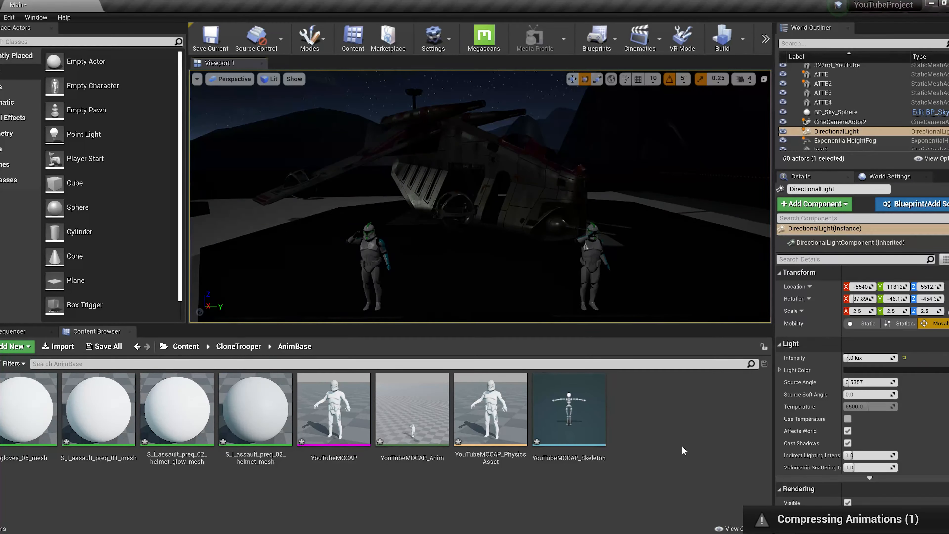
right_drag(489, 173, 488, 217)
key(w)
key(w)
key(w)
key(s)
key(d)
key(a)
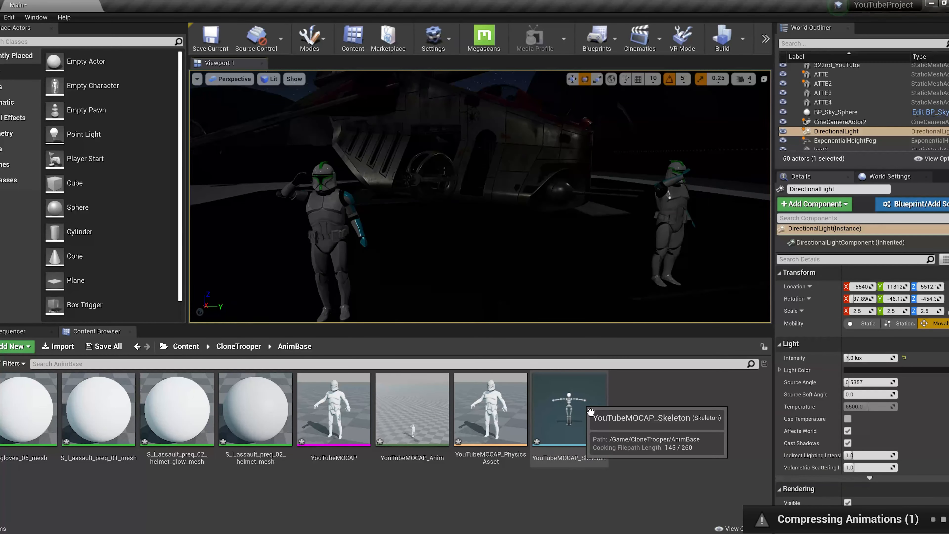
Open YouTubeMOCAP_Skeleton and assign the Humanoid rig to it in the Retarget Manager
double_click(549, 414)
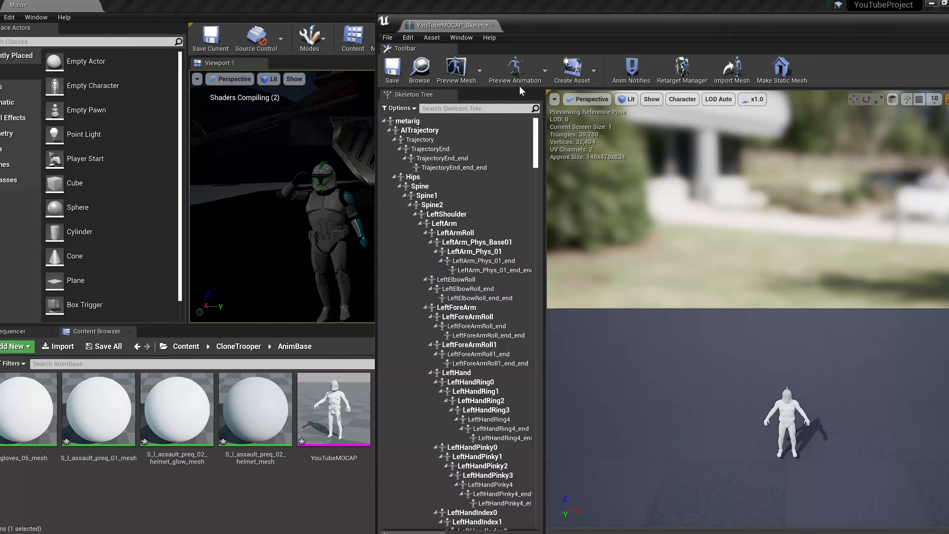
drag(586, 23, 370, 0)
click(882, 317)
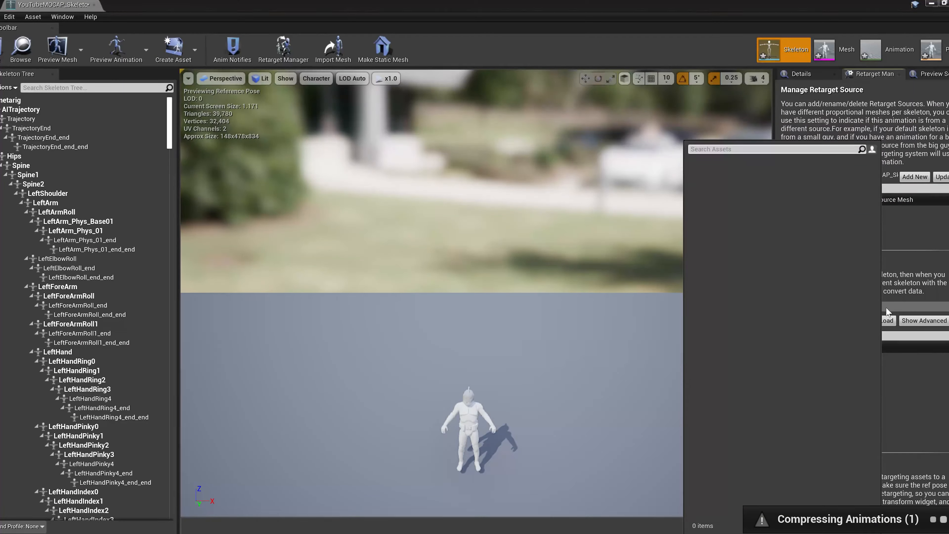
click(887, 300)
click(866, 306)
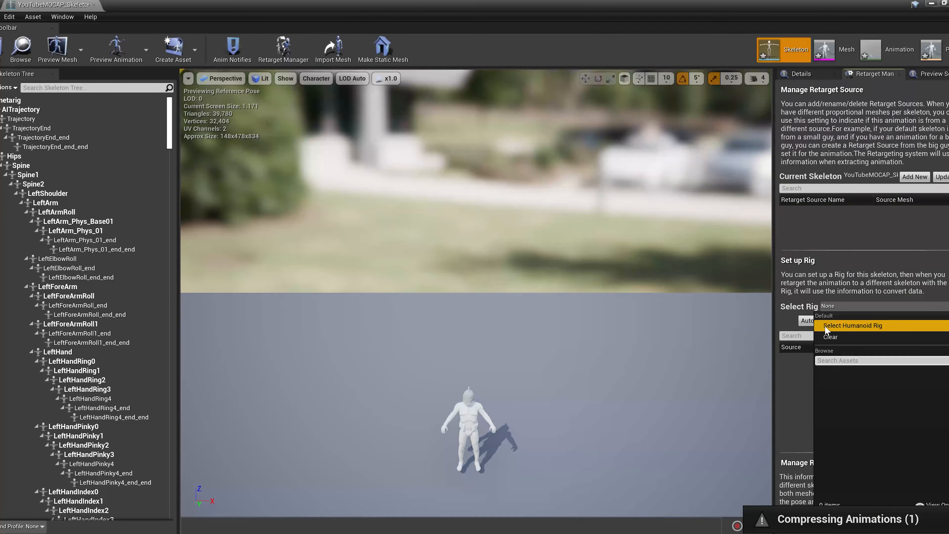
click(844, 317)
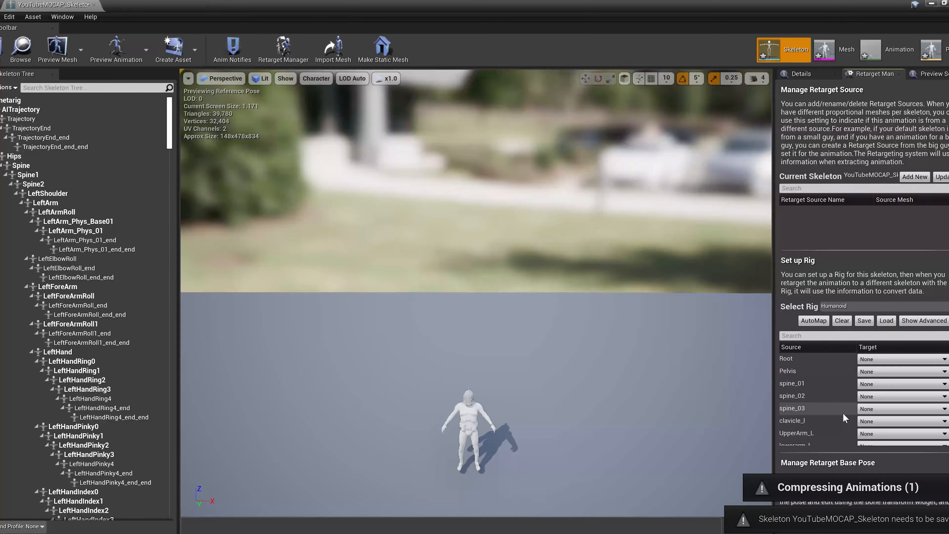
Map the rig's Pelvis to Hips, spine_01 to Spine, spine_02 to Spine1 and spine_03 to Spine2
scroll(833, 405, down, 4)
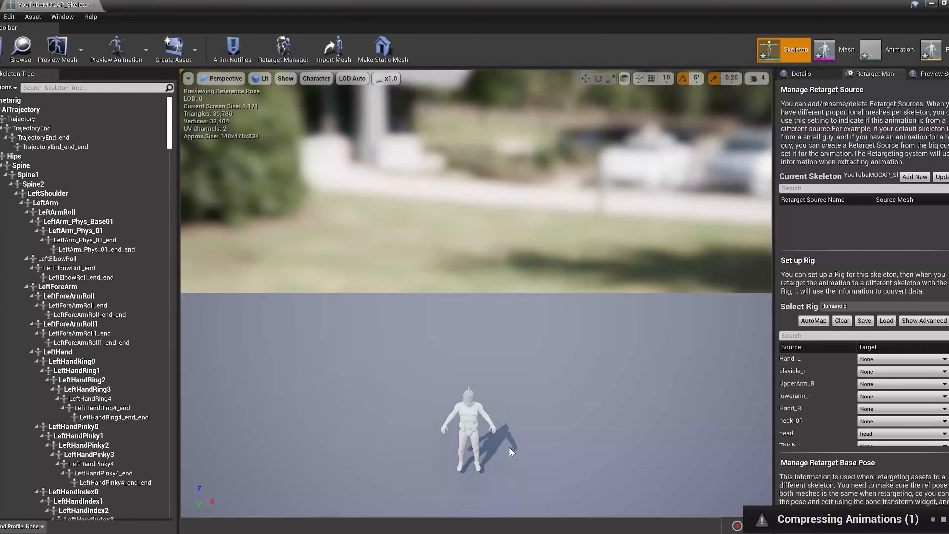
scroll(834, 402, up, 3)
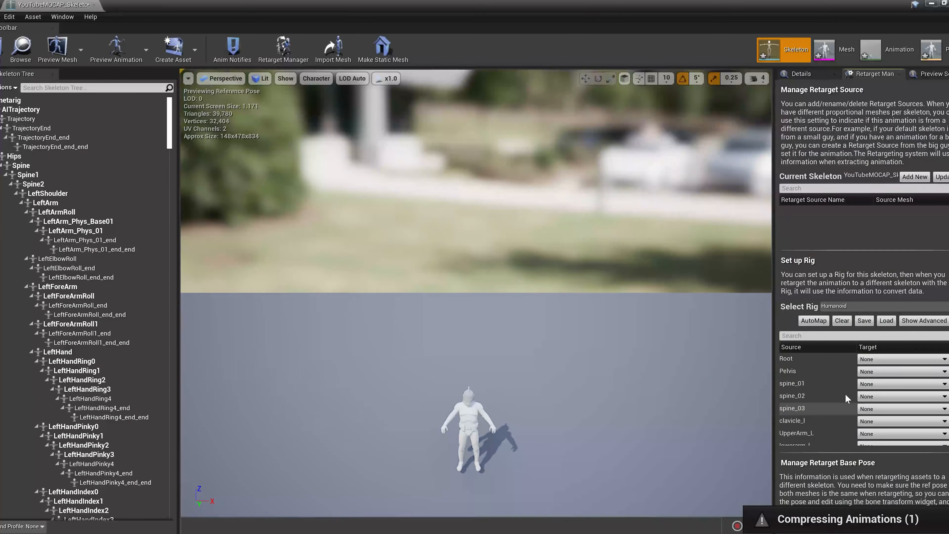
click(896, 371)
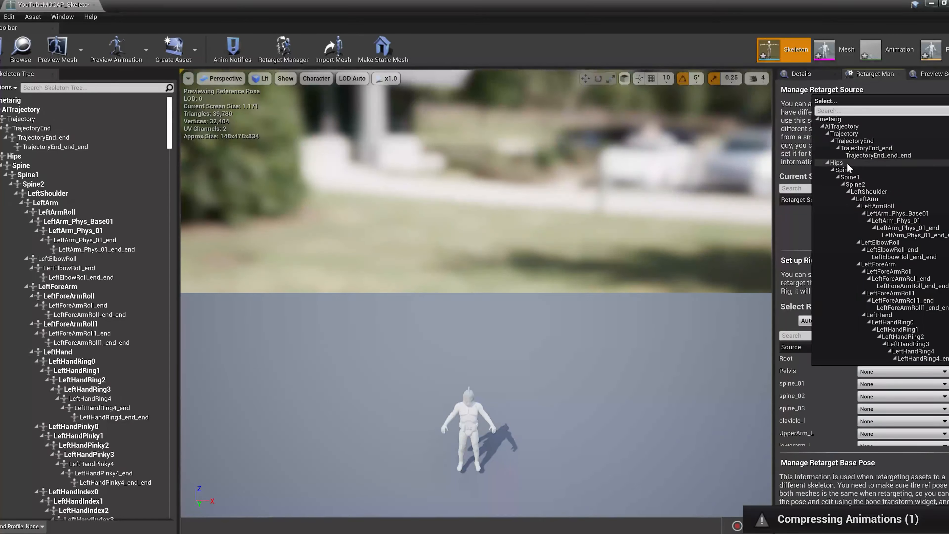
click(836, 162)
click(888, 384)
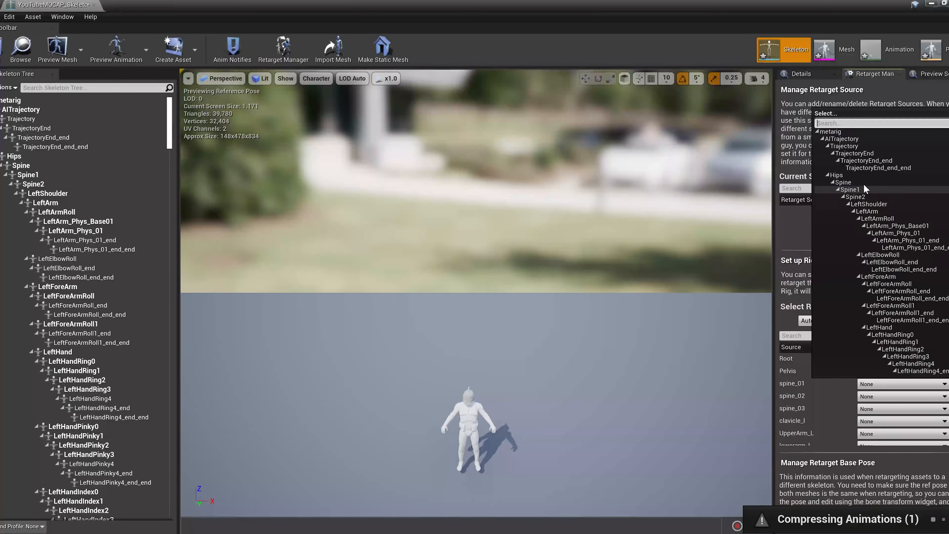
click(844, 183)
click(897, 396)
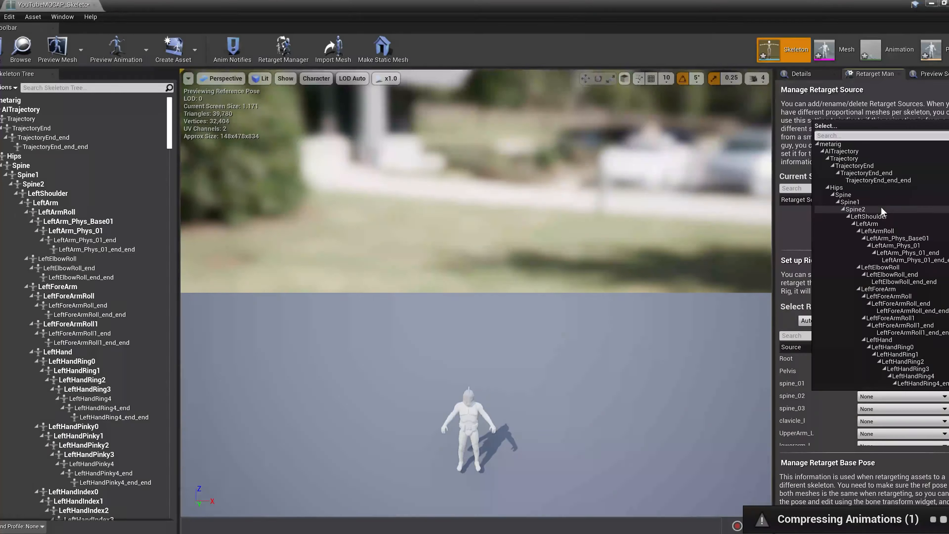
click(850, 202)
click(878, 412)
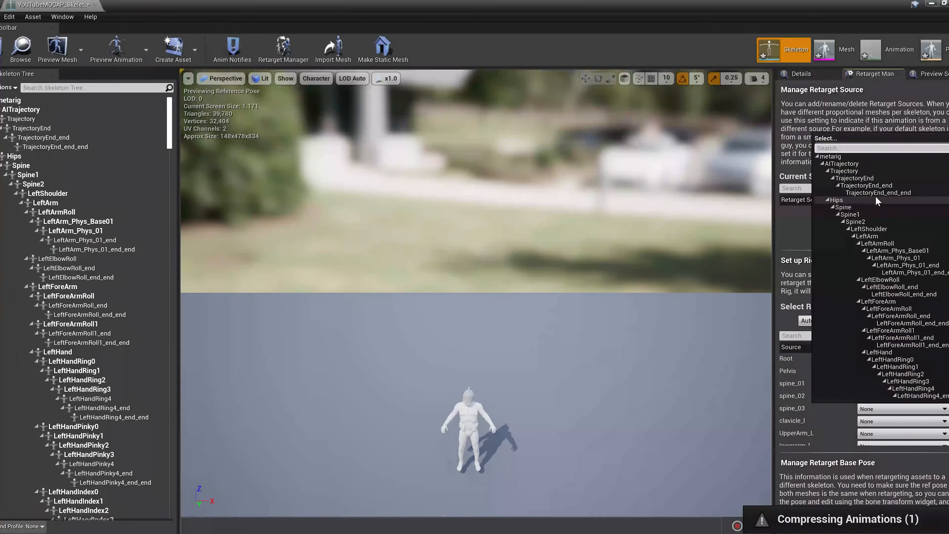
click(859, 221)
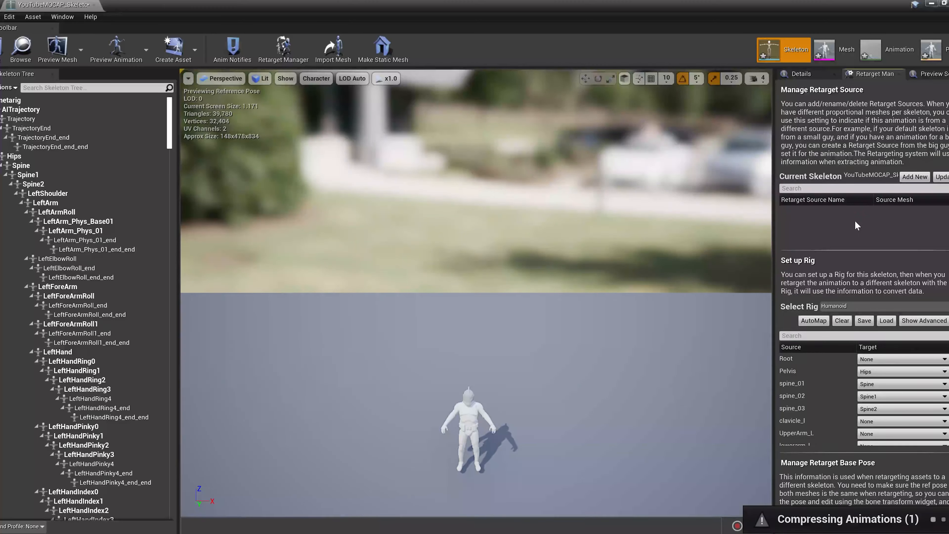
Map clavicle_l to LeftShoulder, UpperArm_L to LeftArm, lowerarm_l to LeftForeArm and Hand_L to LeftHand
scroll(883, 371, down, 2)
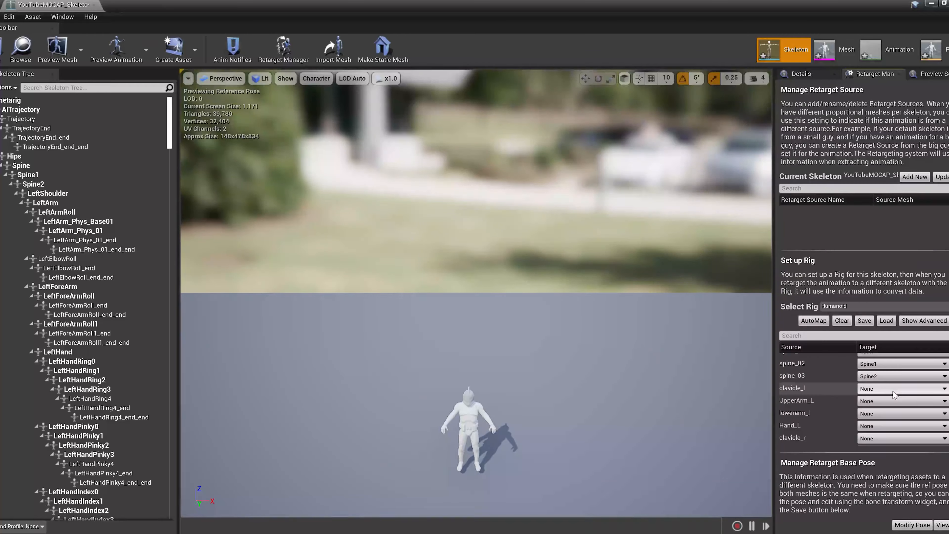
click(884, 389)
click(866, 209)
click(883, 402)
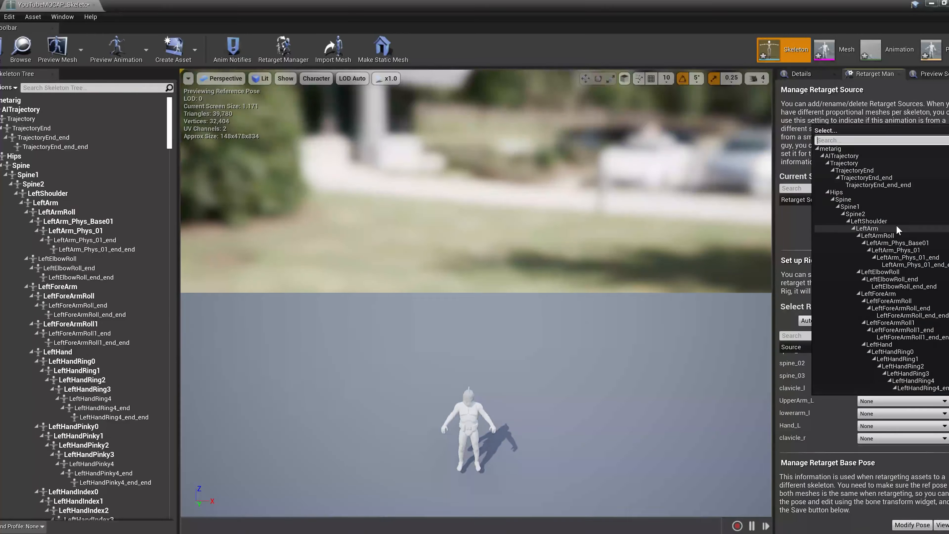
click(866, 228)
click(901, 426)
text(hand)
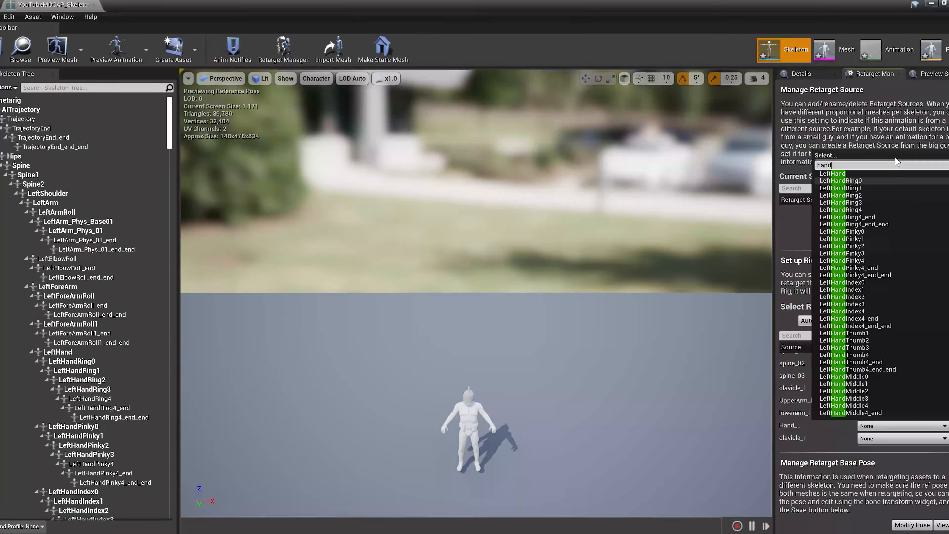
click(888, 173)
Map clavicle_r to RightShoulder, UpperArm_R to RightArm and lowerarm_r to RightForeArm
scroll(875, 396, down, 2)
click(872, 403)
text(should)
click(871, 161)
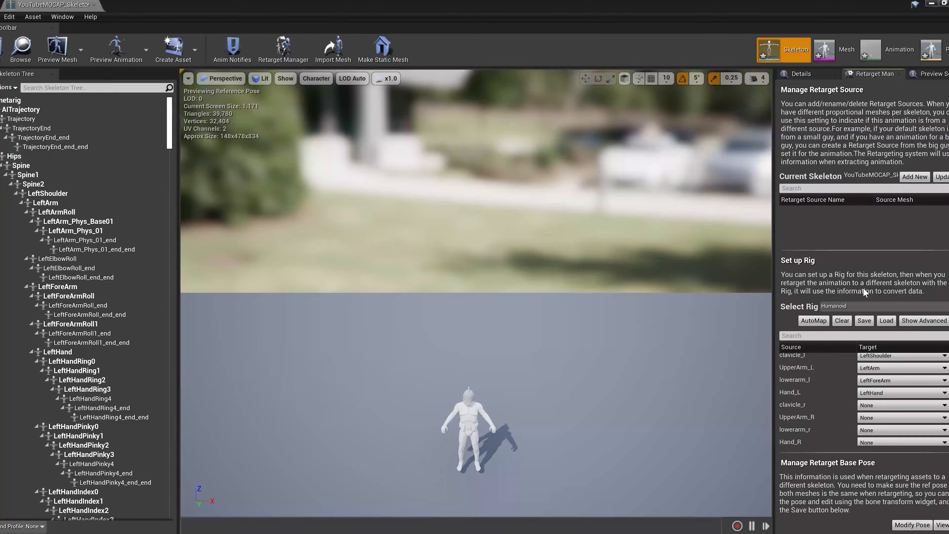
click(900, 418)
text(arm)
scroll(866, 289, down, 3)
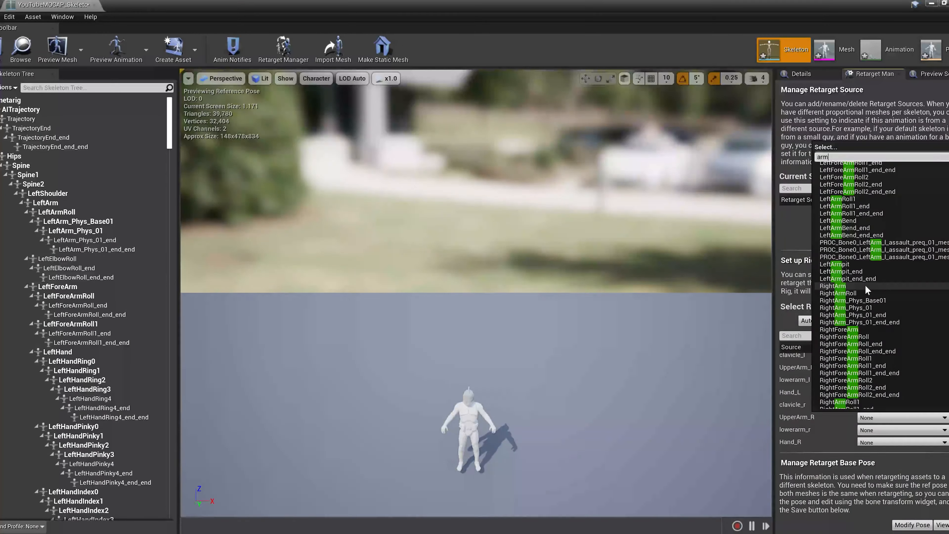
click(866, 287)
click(880, 429)
text(arm)
scroll(884, 360, down, 4)
click(884, 358)
Map the rig's neck_01 to the Neck bone
scroll(873, 423, down, 2)
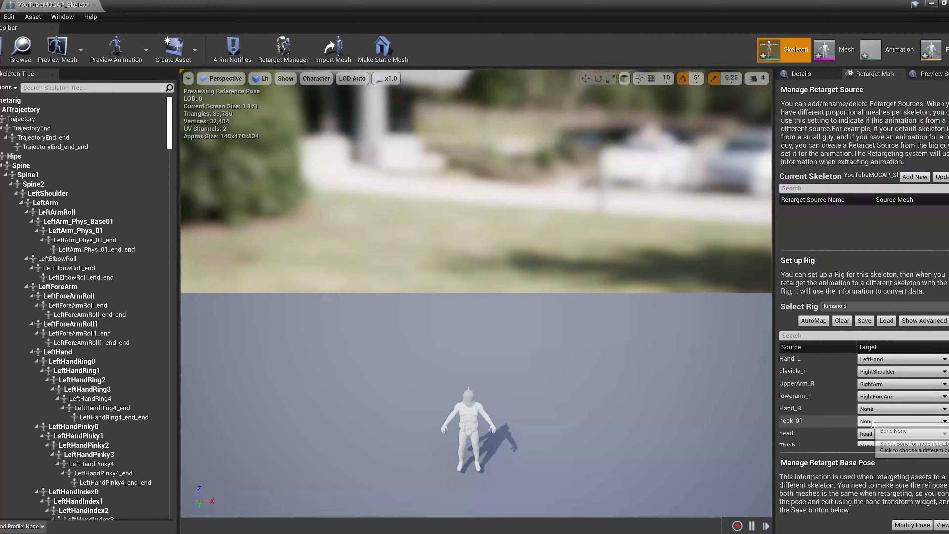
click(872, 422)
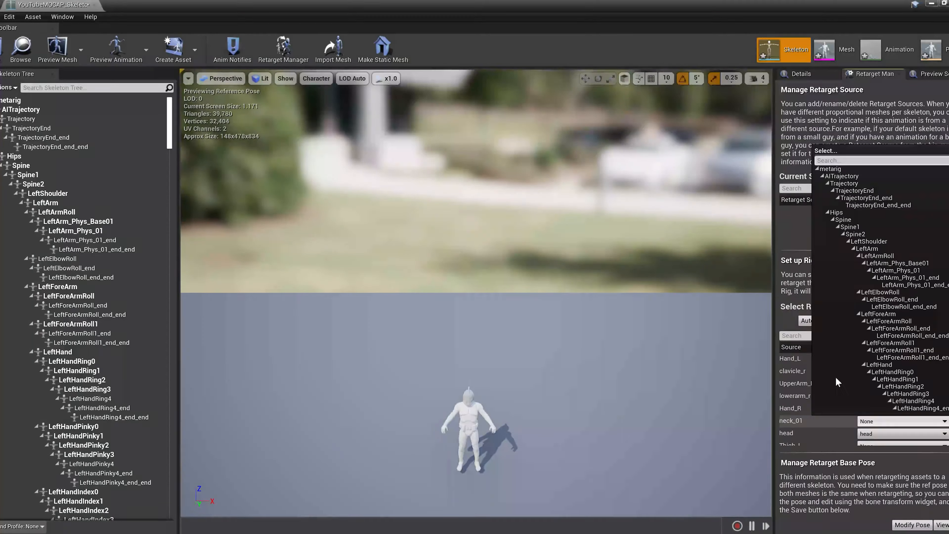
text(neck)
click(825, 169)
Map the left leg of the rig: Thigh_L to LeftUpLeg, calf_l to LeftLeg and Foot_L to LeftFoot
scroll(871, 389, down, 1)
click(869, 430)
text(th)
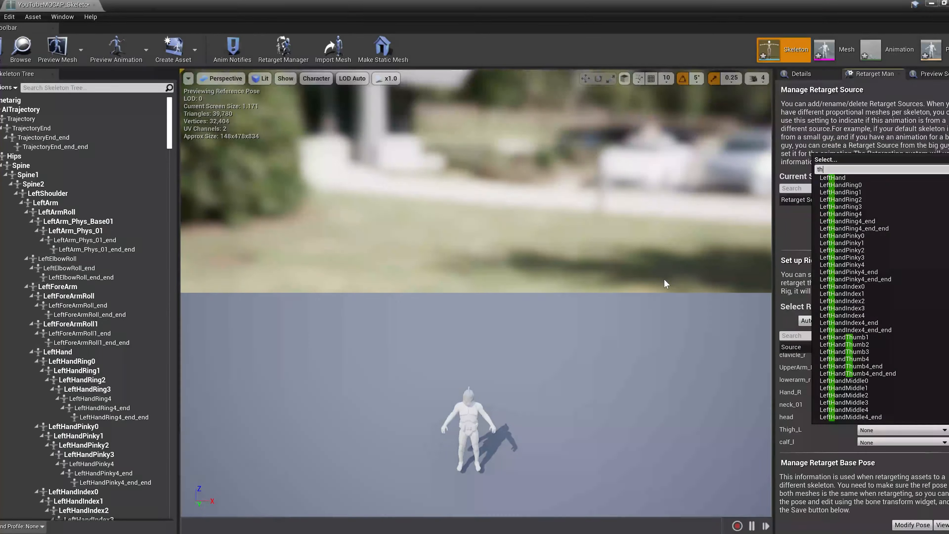
text(i)
key(BackSpace)
key(BackSpace)
key(BackSpace)
text(leg)
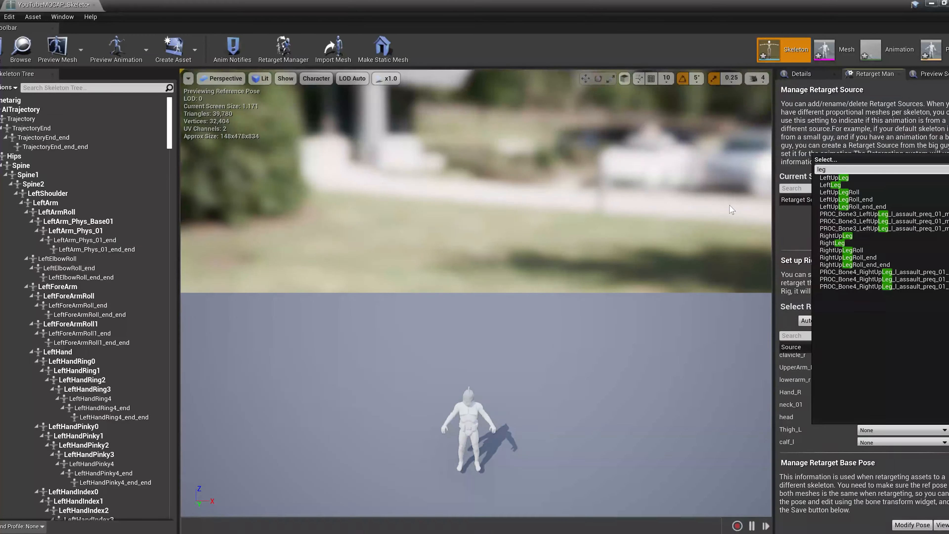
click(833, 177)
click(872, 442)
text(leg)
click(840, 199)
scroll(880, 408, down, 3)
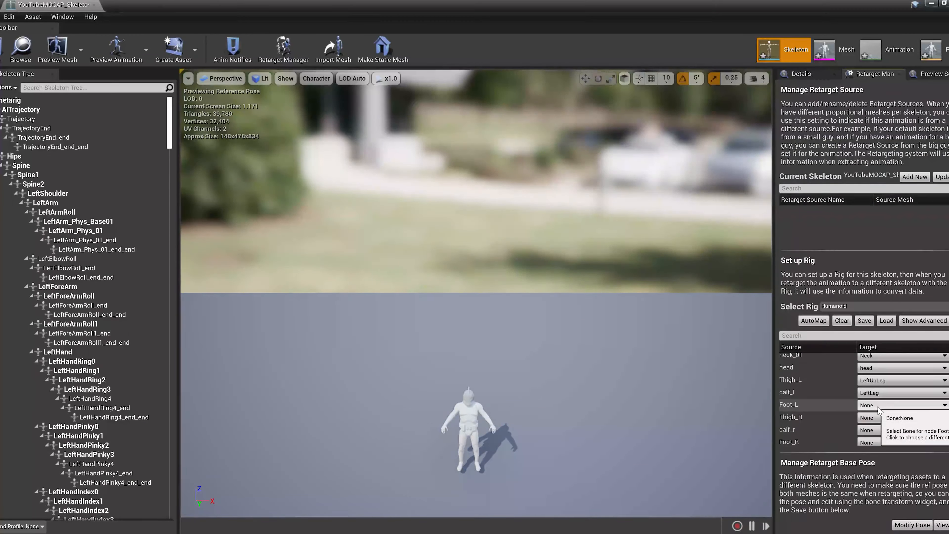
click(881, 406)
text(foot)
click(845, 153)
Map the right leg of the rig: Thigh_R to RightUpLeg, calf_r to RightLeg and Foot_R to RightFoot
click(879, 418)
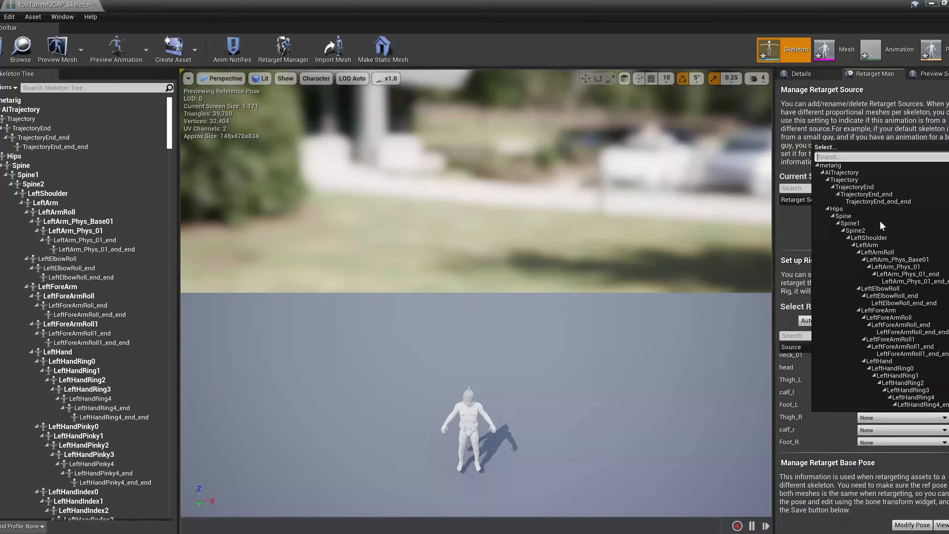
text(leg)
click(873, 225)
click(879, 431)
text(leg)
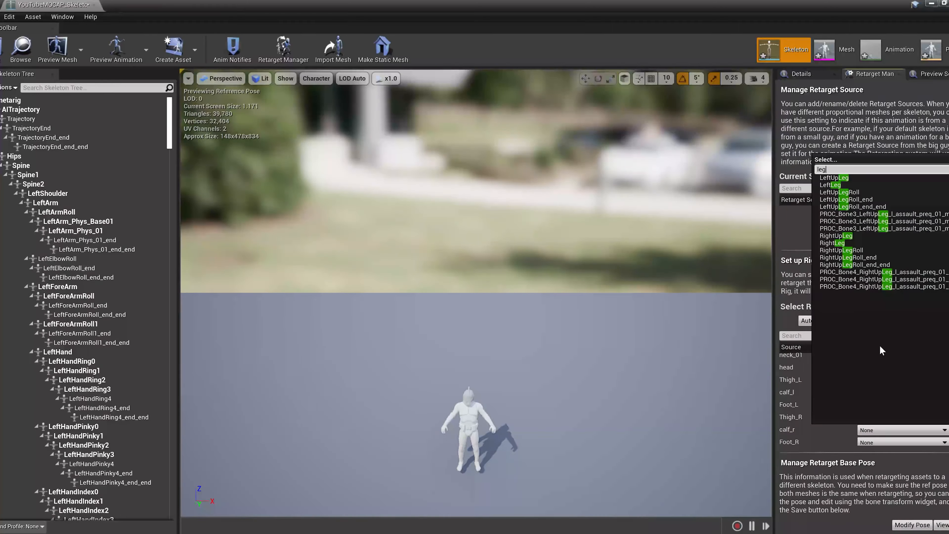
click(892, 238)
click(894, 429)
click(852, 308)
click(900, 442)
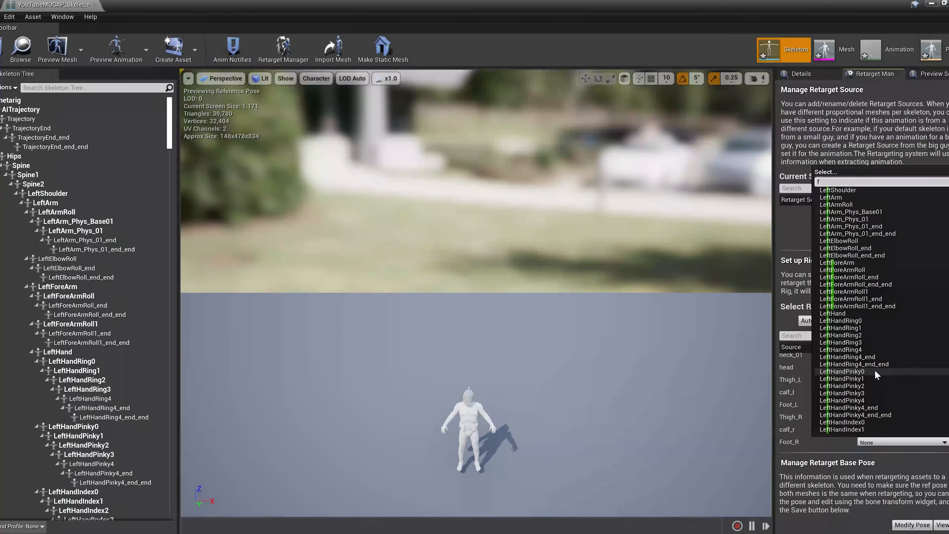
text(foot)
click(867, 207)
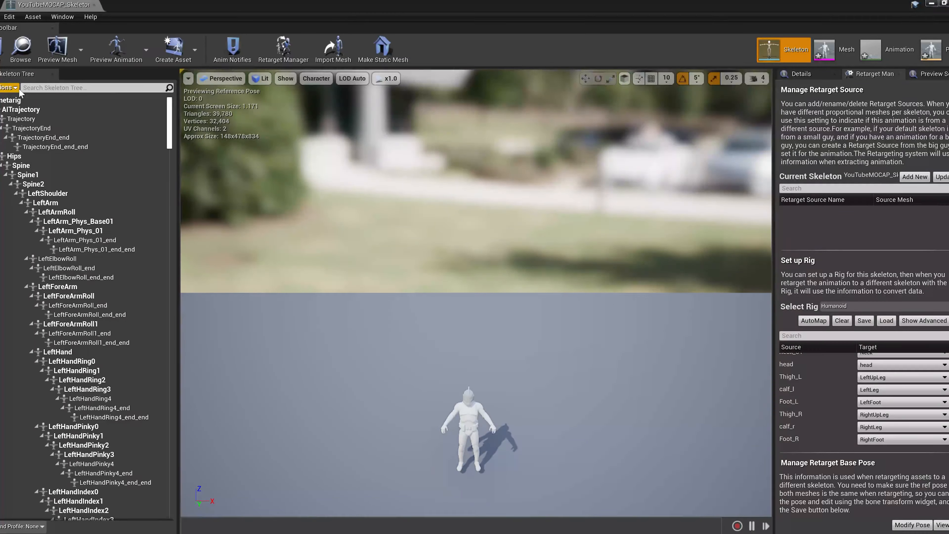
Set the YouTubeMOCAP skeletal mesh as the skeleton's preview mesh and apply the change to the asset
click(72, 53)
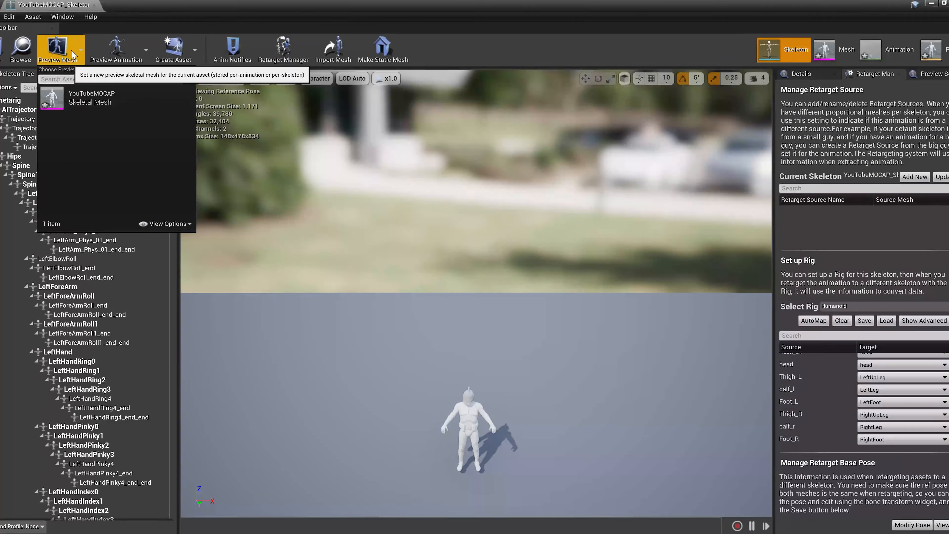
click(91, 114)
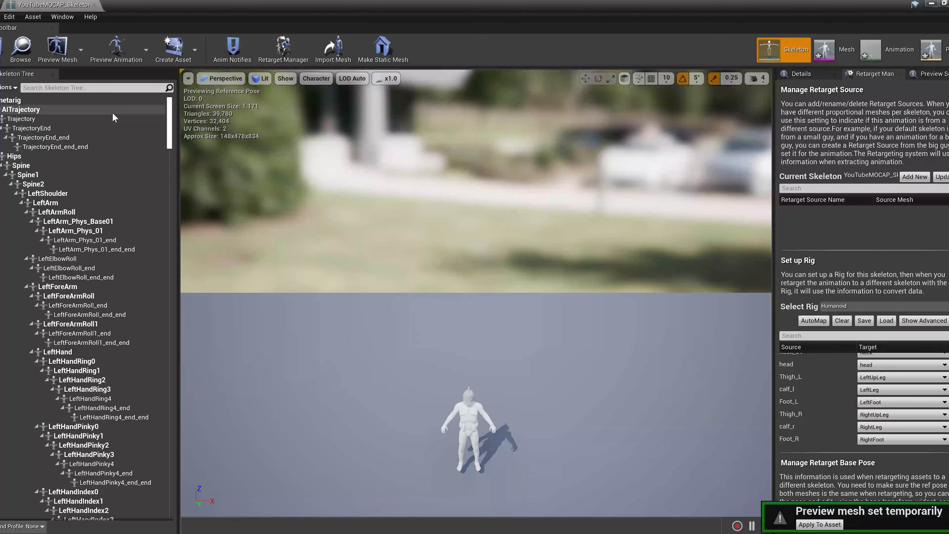
click(817, 524)
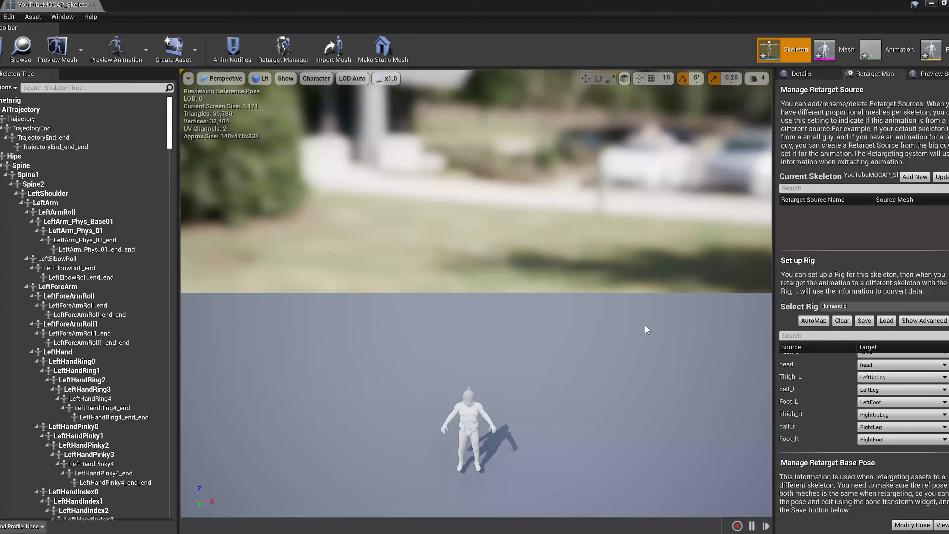
Check the base and advanced bone assignments, and save the rig mapping as BoneMapping in the Content folder
scroll(852, 389, up, 4)
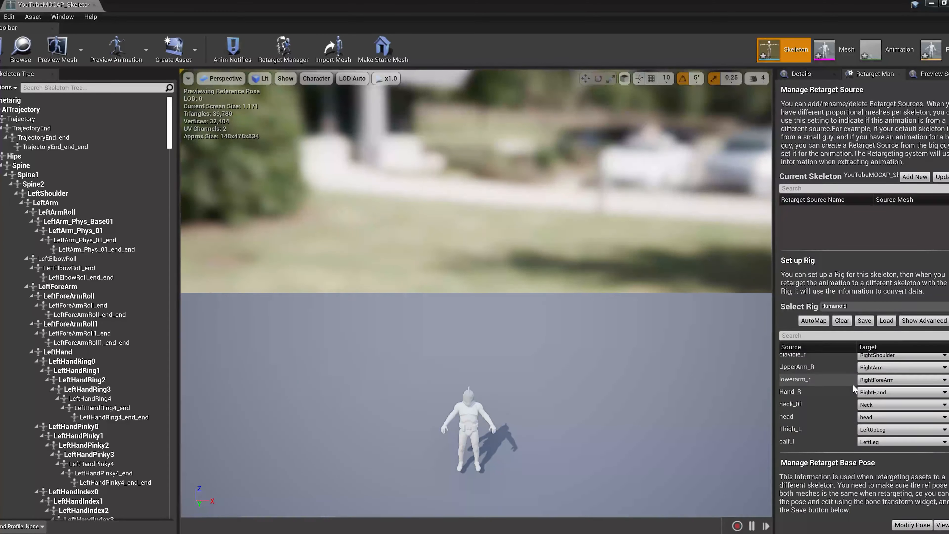
scroll(852, 384, down, 3)
click(903, 323)
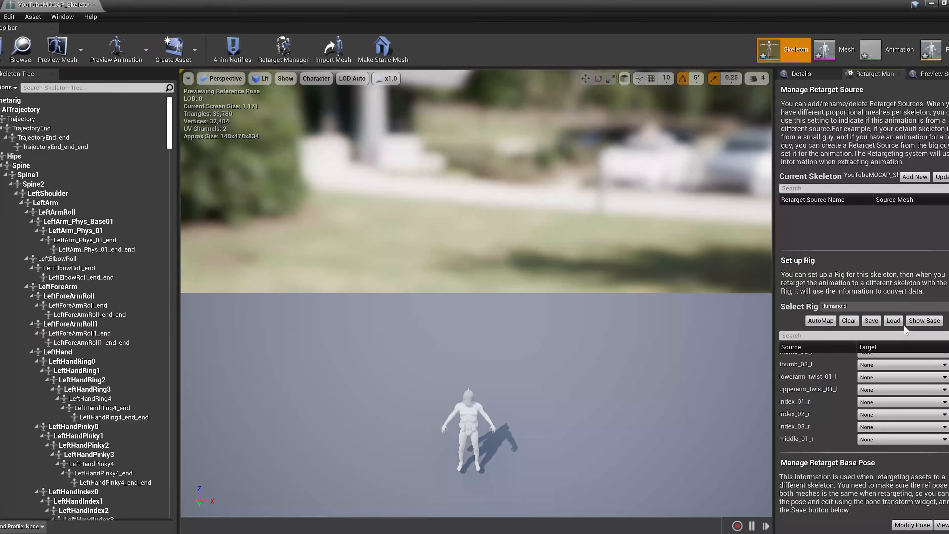
scroll(891, 418, up, 5)
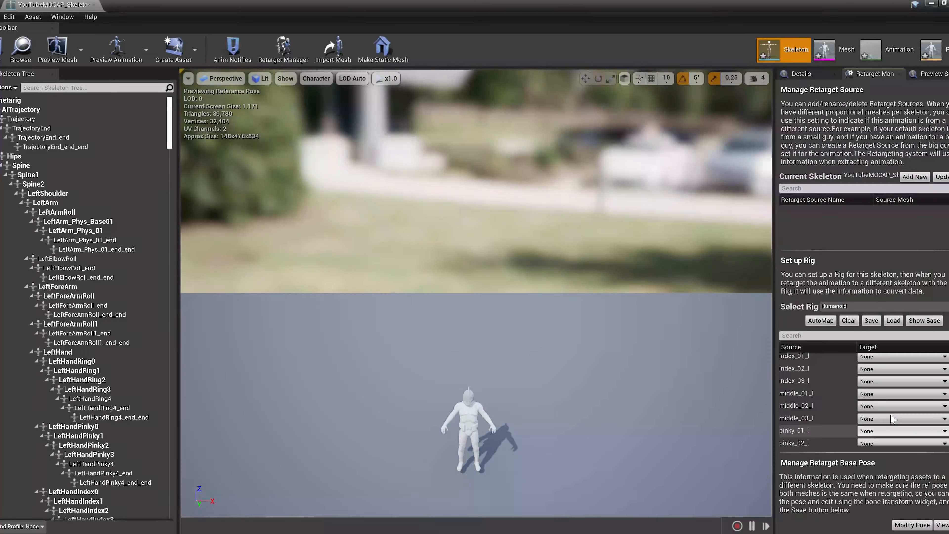
click(924, 320)
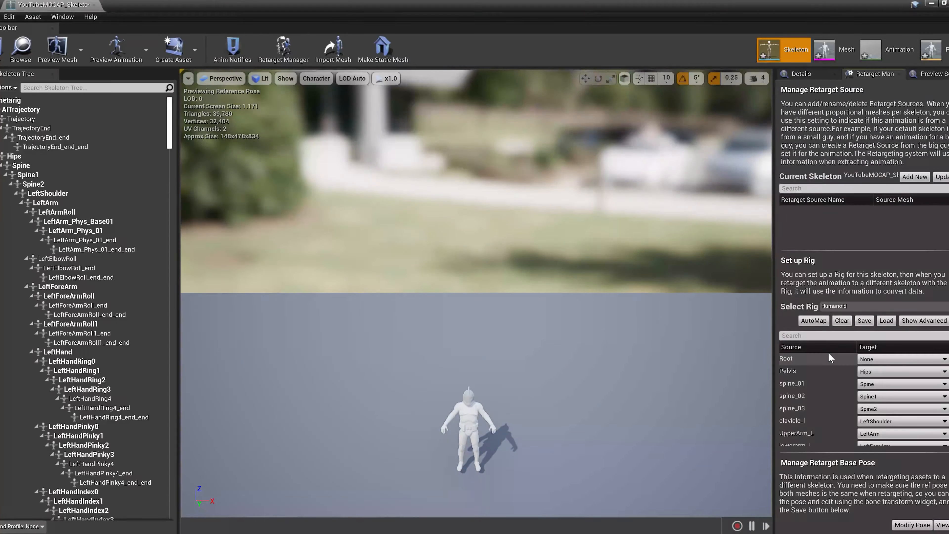
click(864, 321)
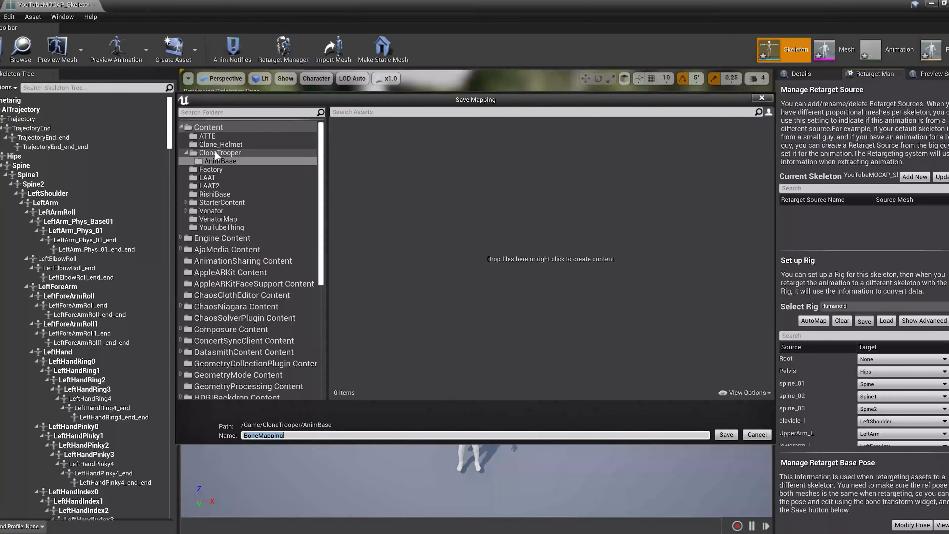
click(208, 127)
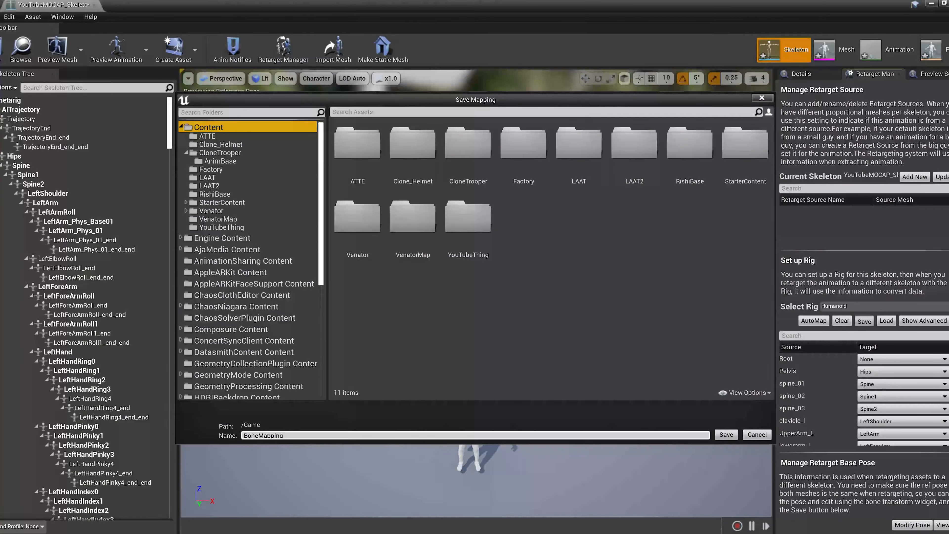
click(726, 434)
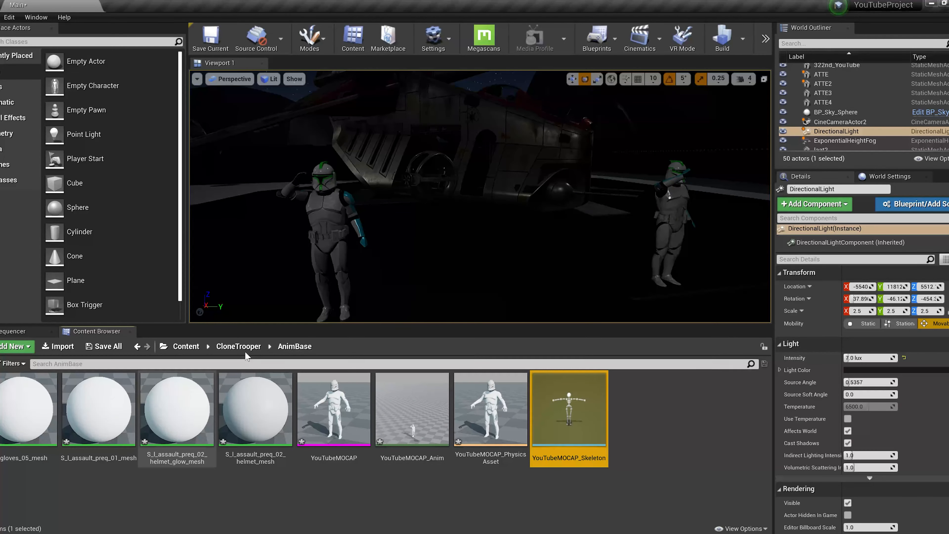
Open phase1_default_clone_Skeleton from the CloneTrooper folder and assign it the Humanoid rig
click(244, 350)
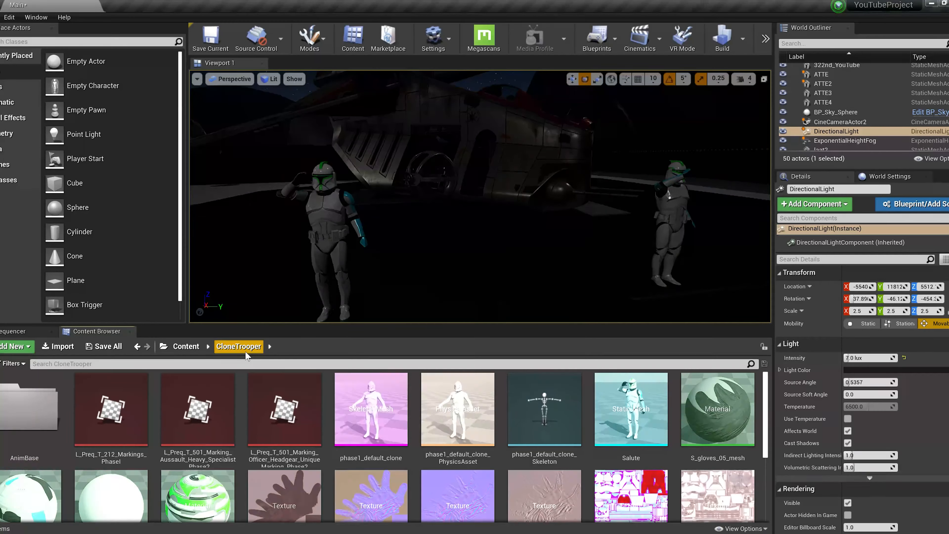
double_click(578, 433)
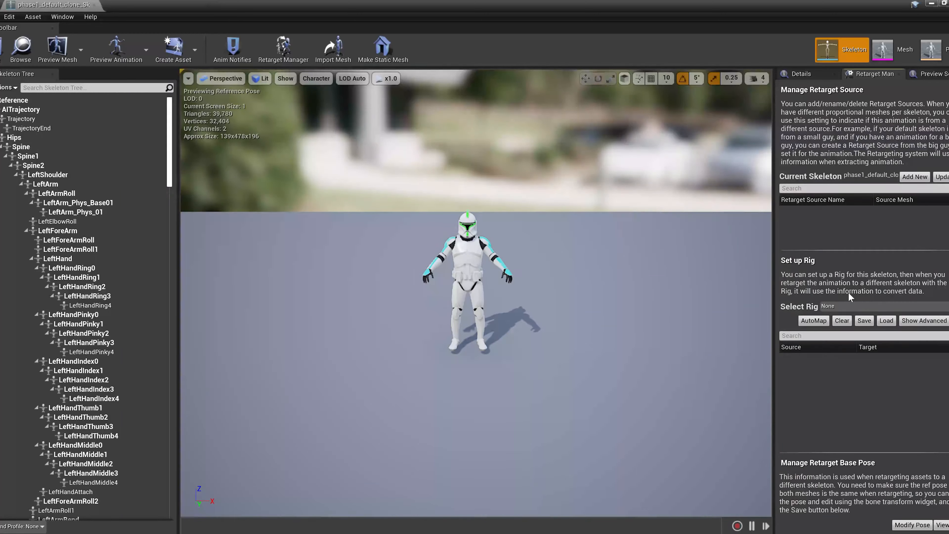
click(846, 305)
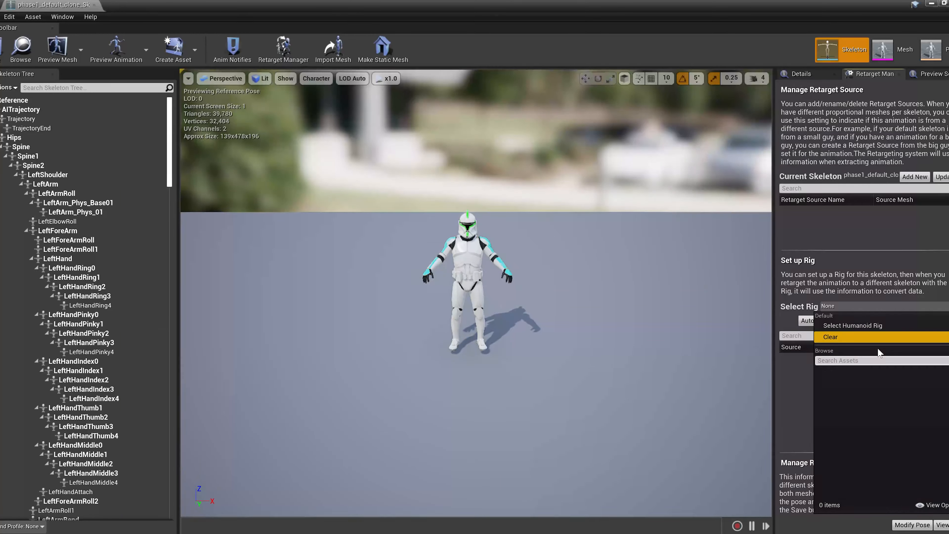
click(881, 328)
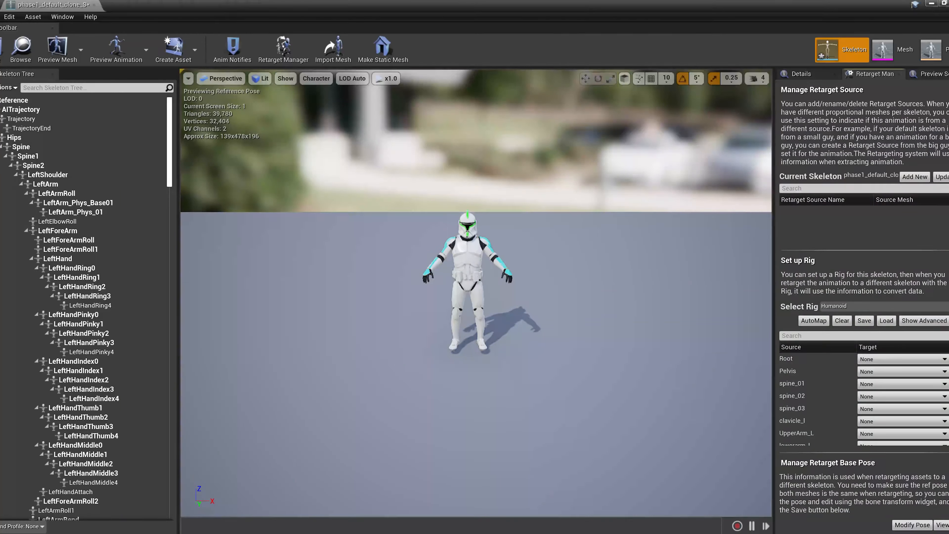
Load the saved BoneMapping into the clone skeleton's rig and check the assigned target bones
click(886, 320)
click(728, 191)
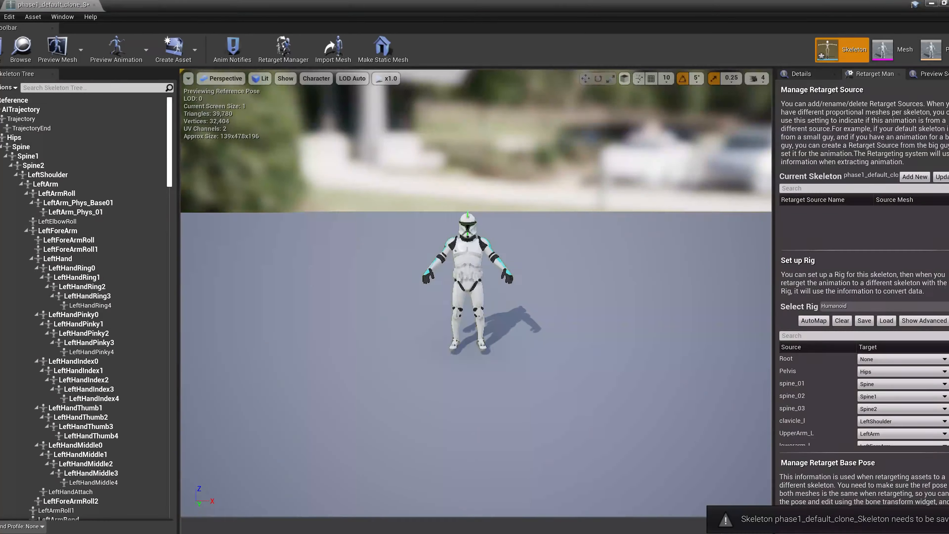
scroll(821, 405, down, 3)
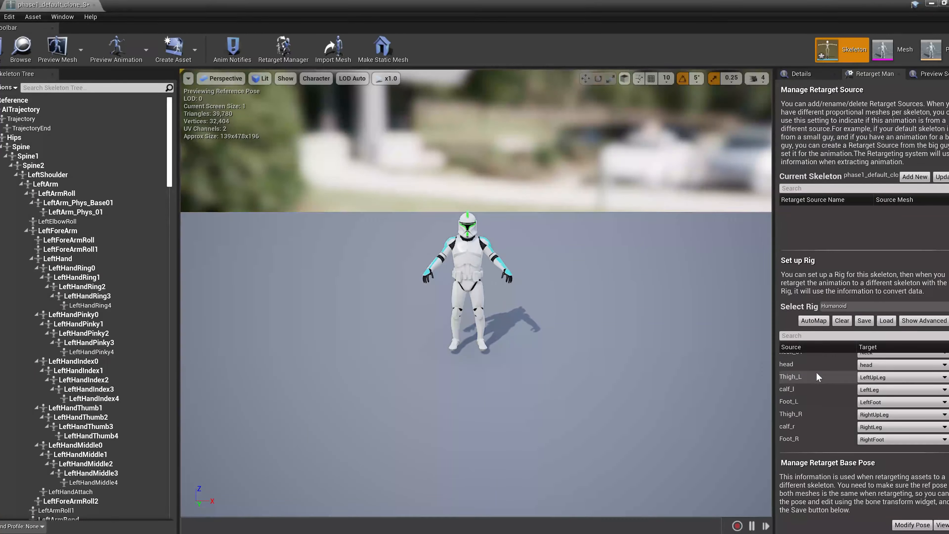
Examine the advanced finger and twist bone assignments of the clone skeleton's rig and return to the base bones
click(924, 320)
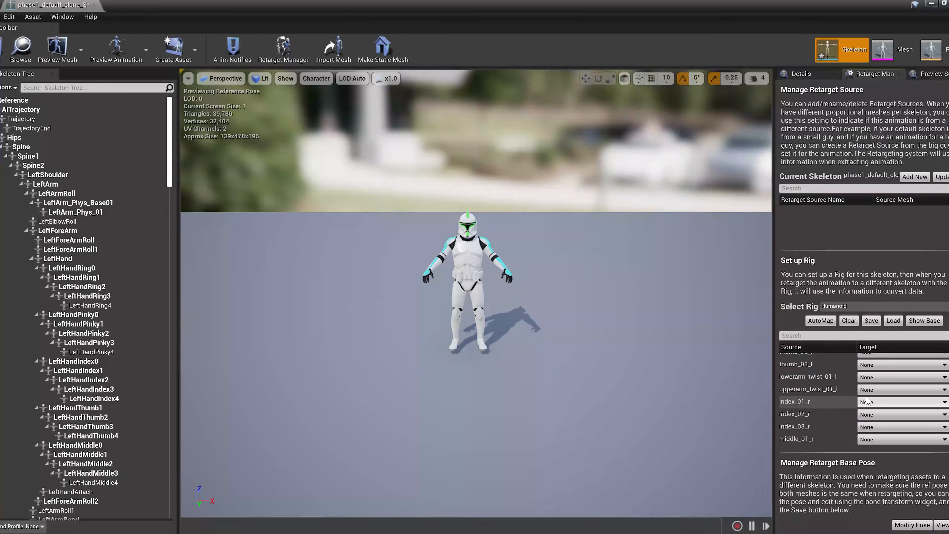
scroll(866, 401, up, 3)
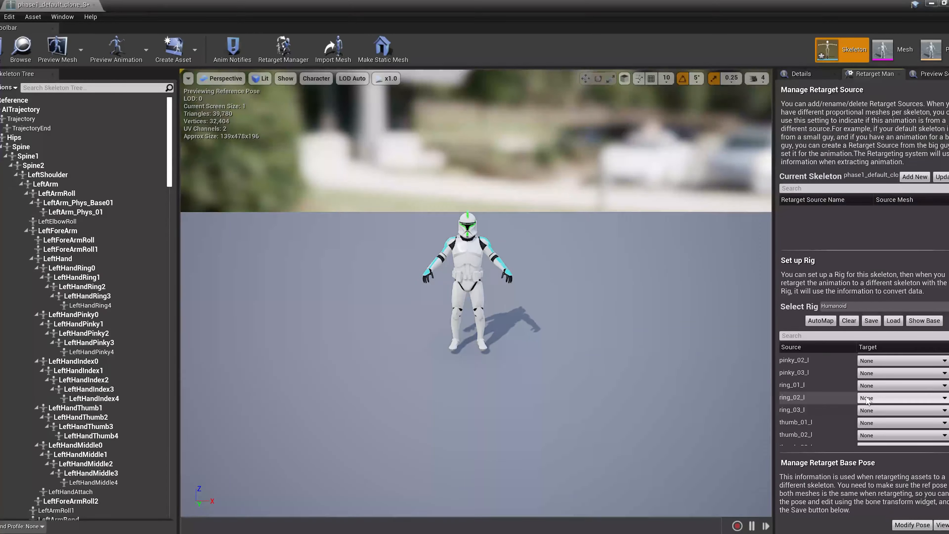
scroll(867, 400, up, 3)
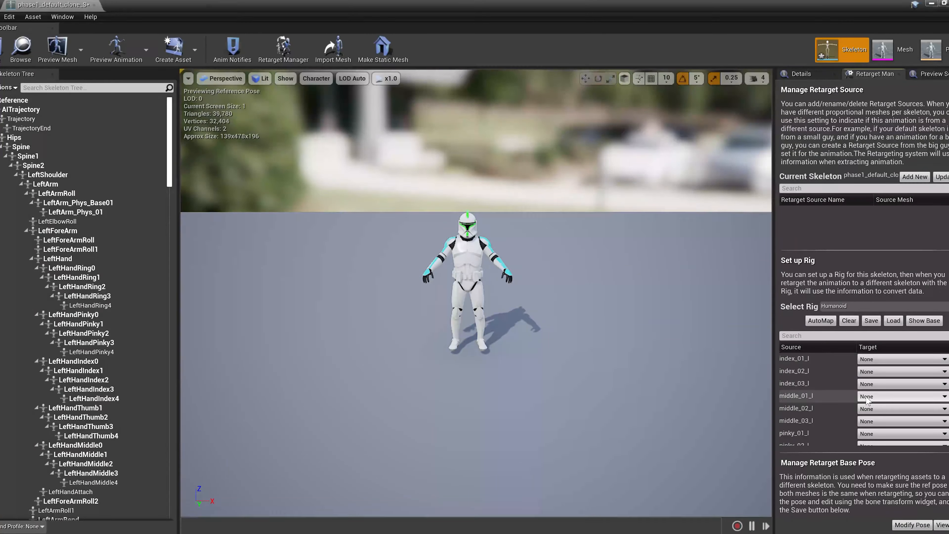
click(927, 322)
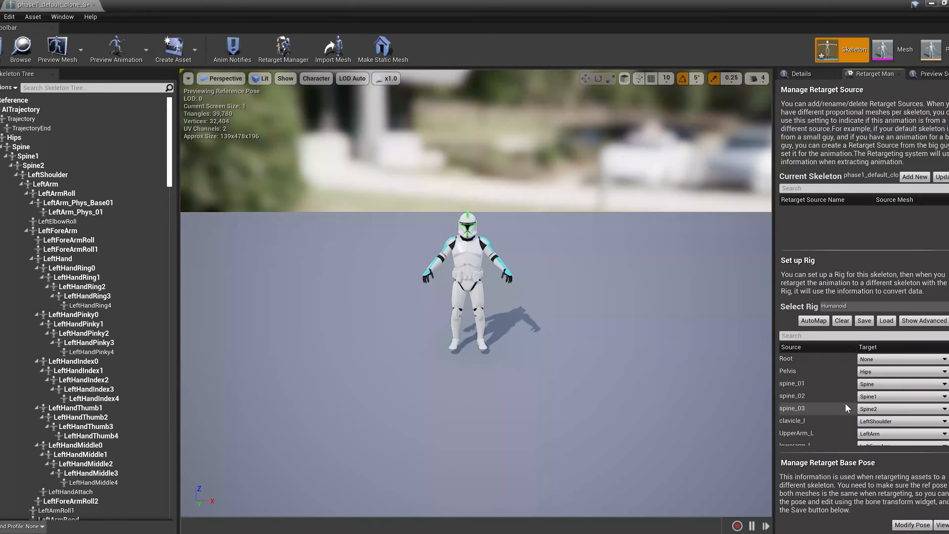
click(926, 321)
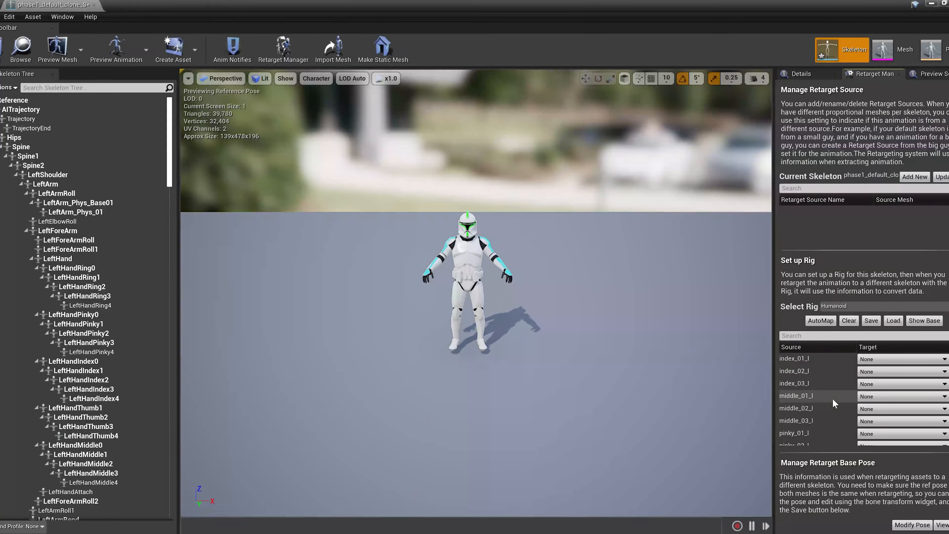
scroll(833, 403, down, 2)
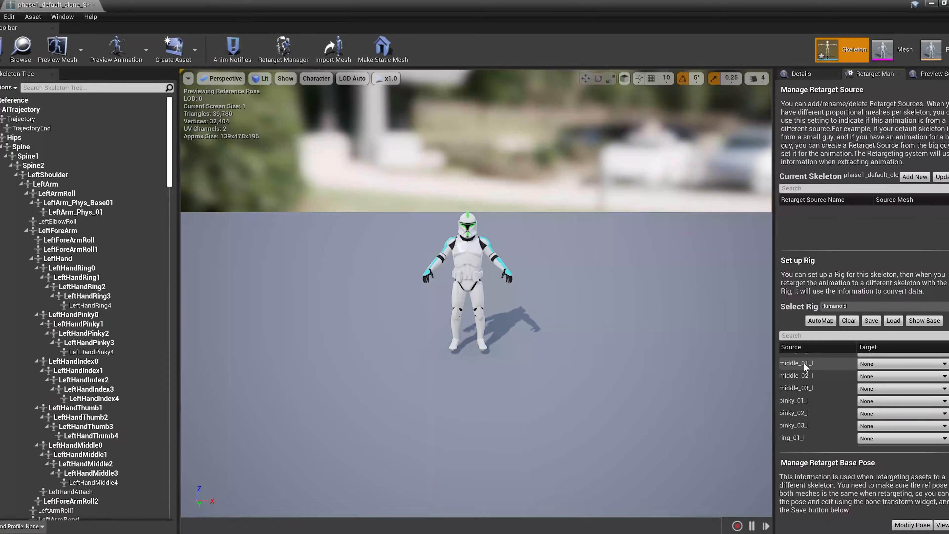
scroll(829, 391, up, 2)
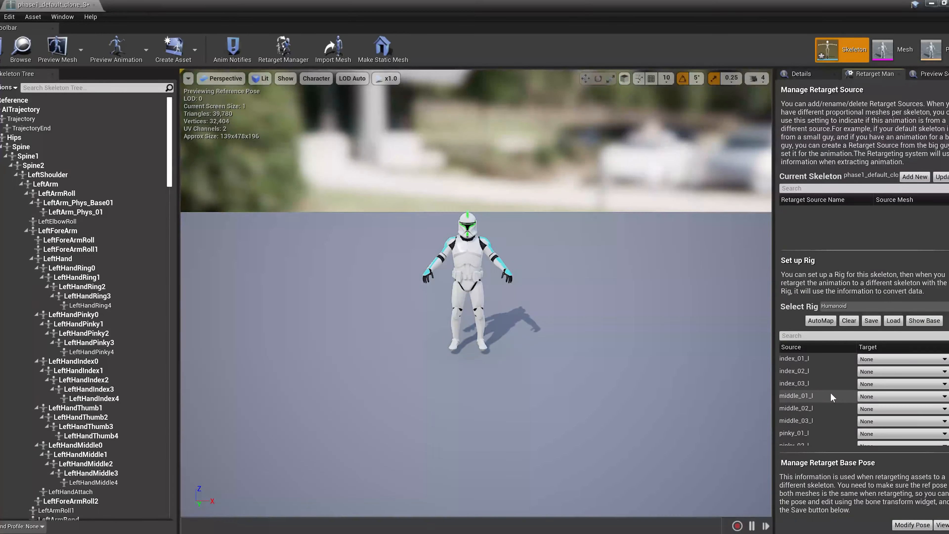
click(925, 320)
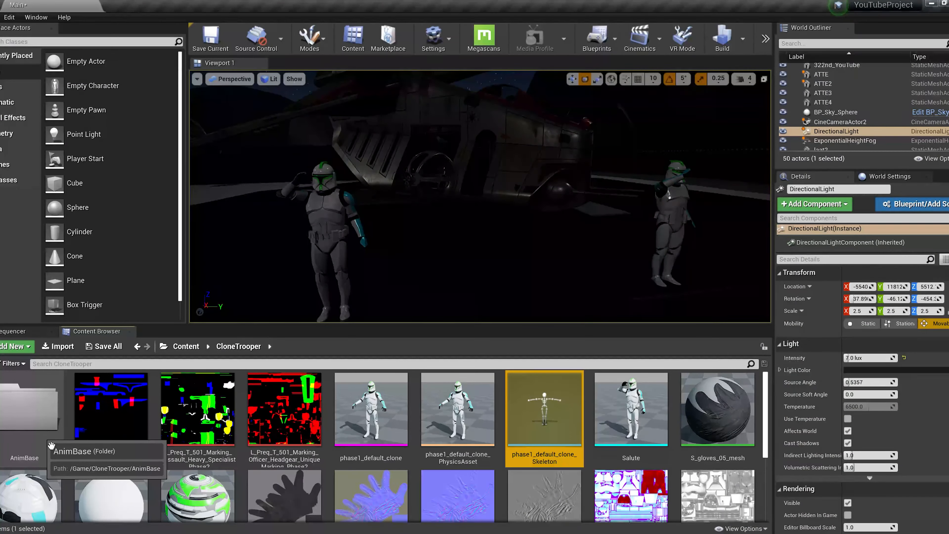
Duplicate and retarget YouTubeMOCAP_Anim from the AnimBase folder to phase1_default_clone_Skeleton, and open the retargeted animation
click(51, 446)
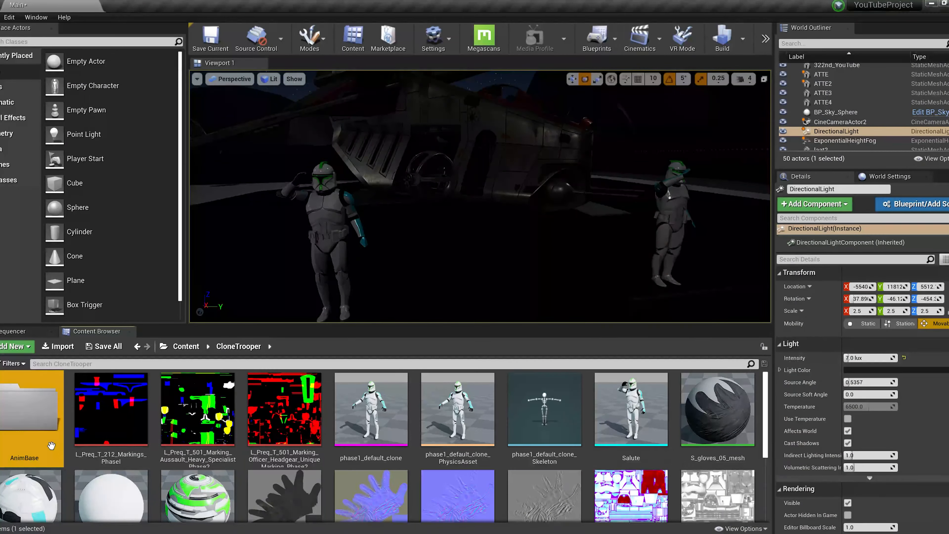
double_click(51, 446)
right_click(416, 413)
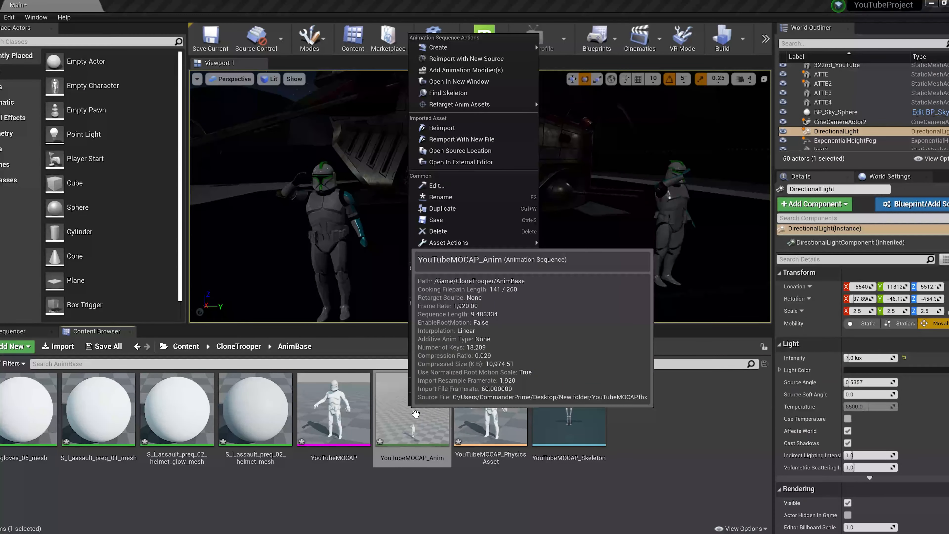
mouse_move(508, 107)
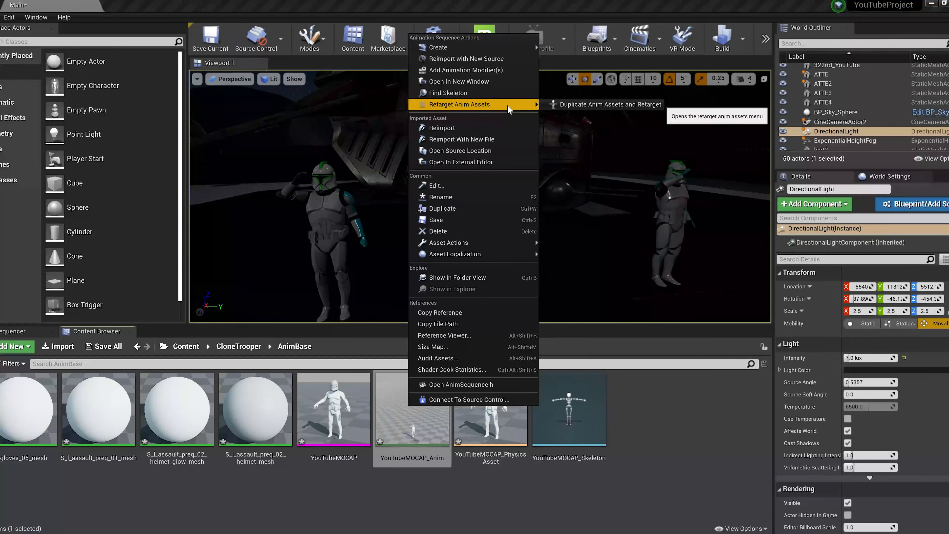
click(566, 108)
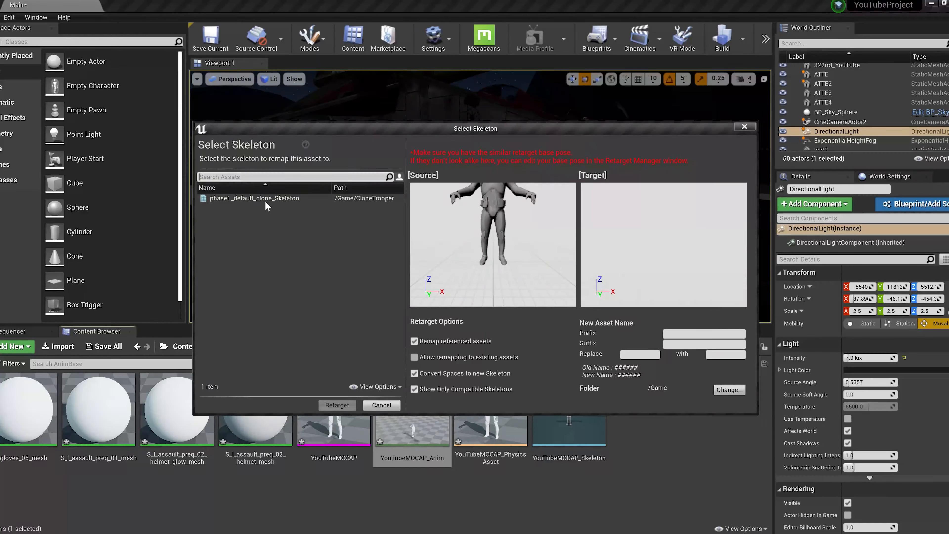
click(265, 200)
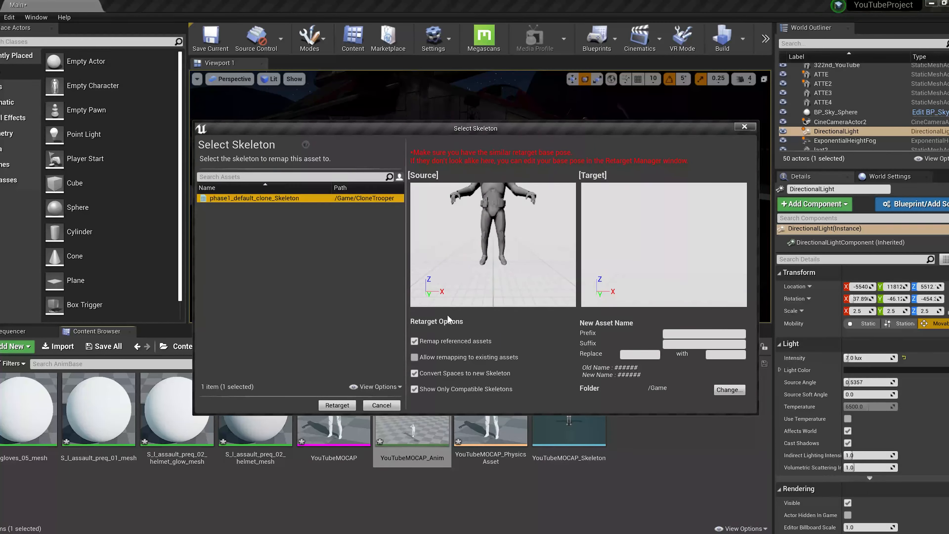
click(326, 408)
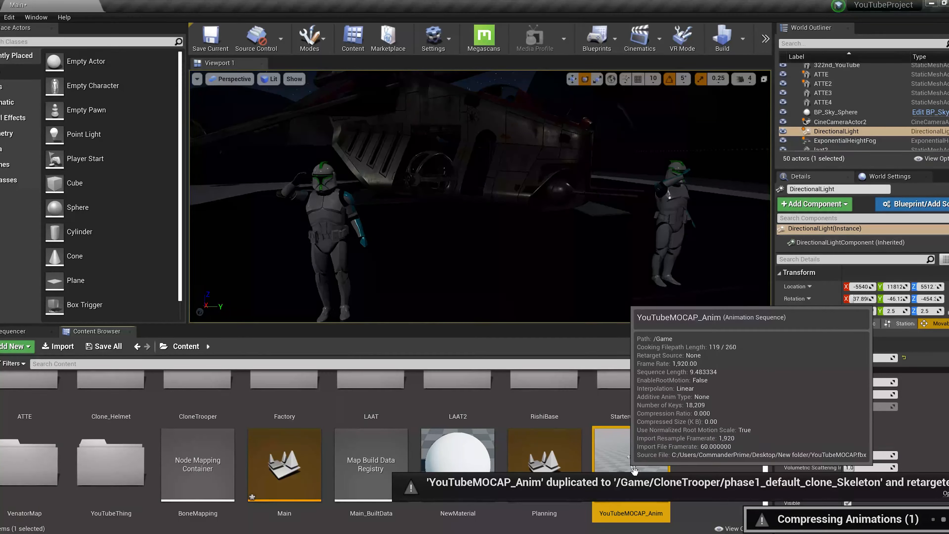
double_click(634, 470)
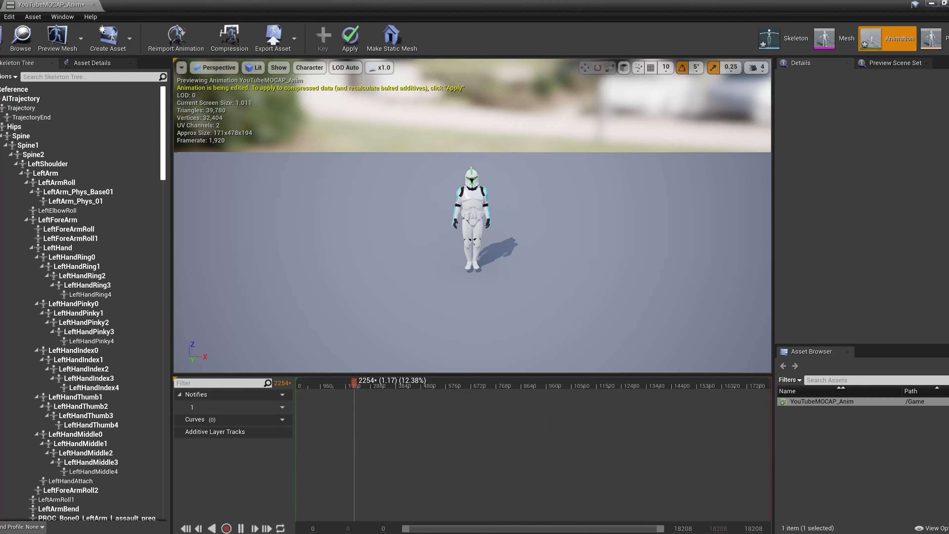